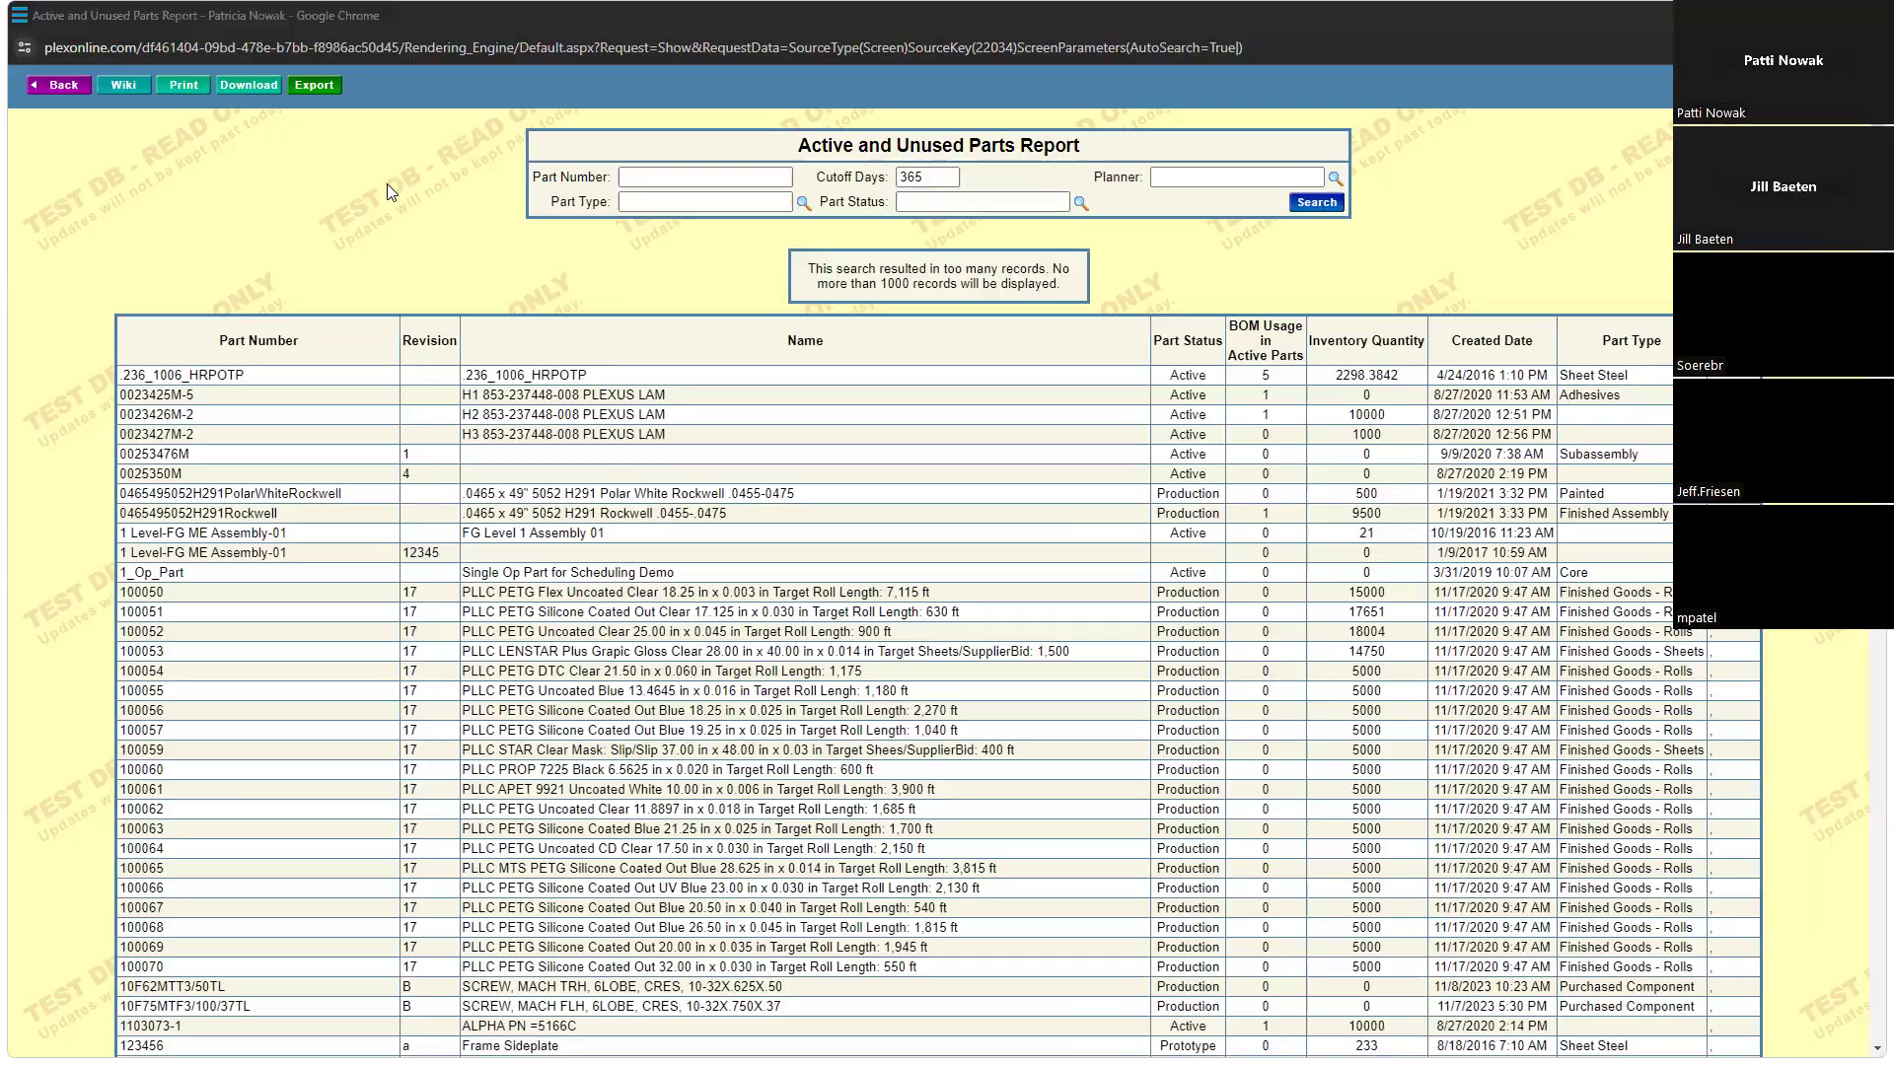
Step: Switch to MRP Diagnostics, include data cleanup issues instead of past due jobs, and open the active and unused parts list
{"action": "left_click", "coordinate": [97, 25]}
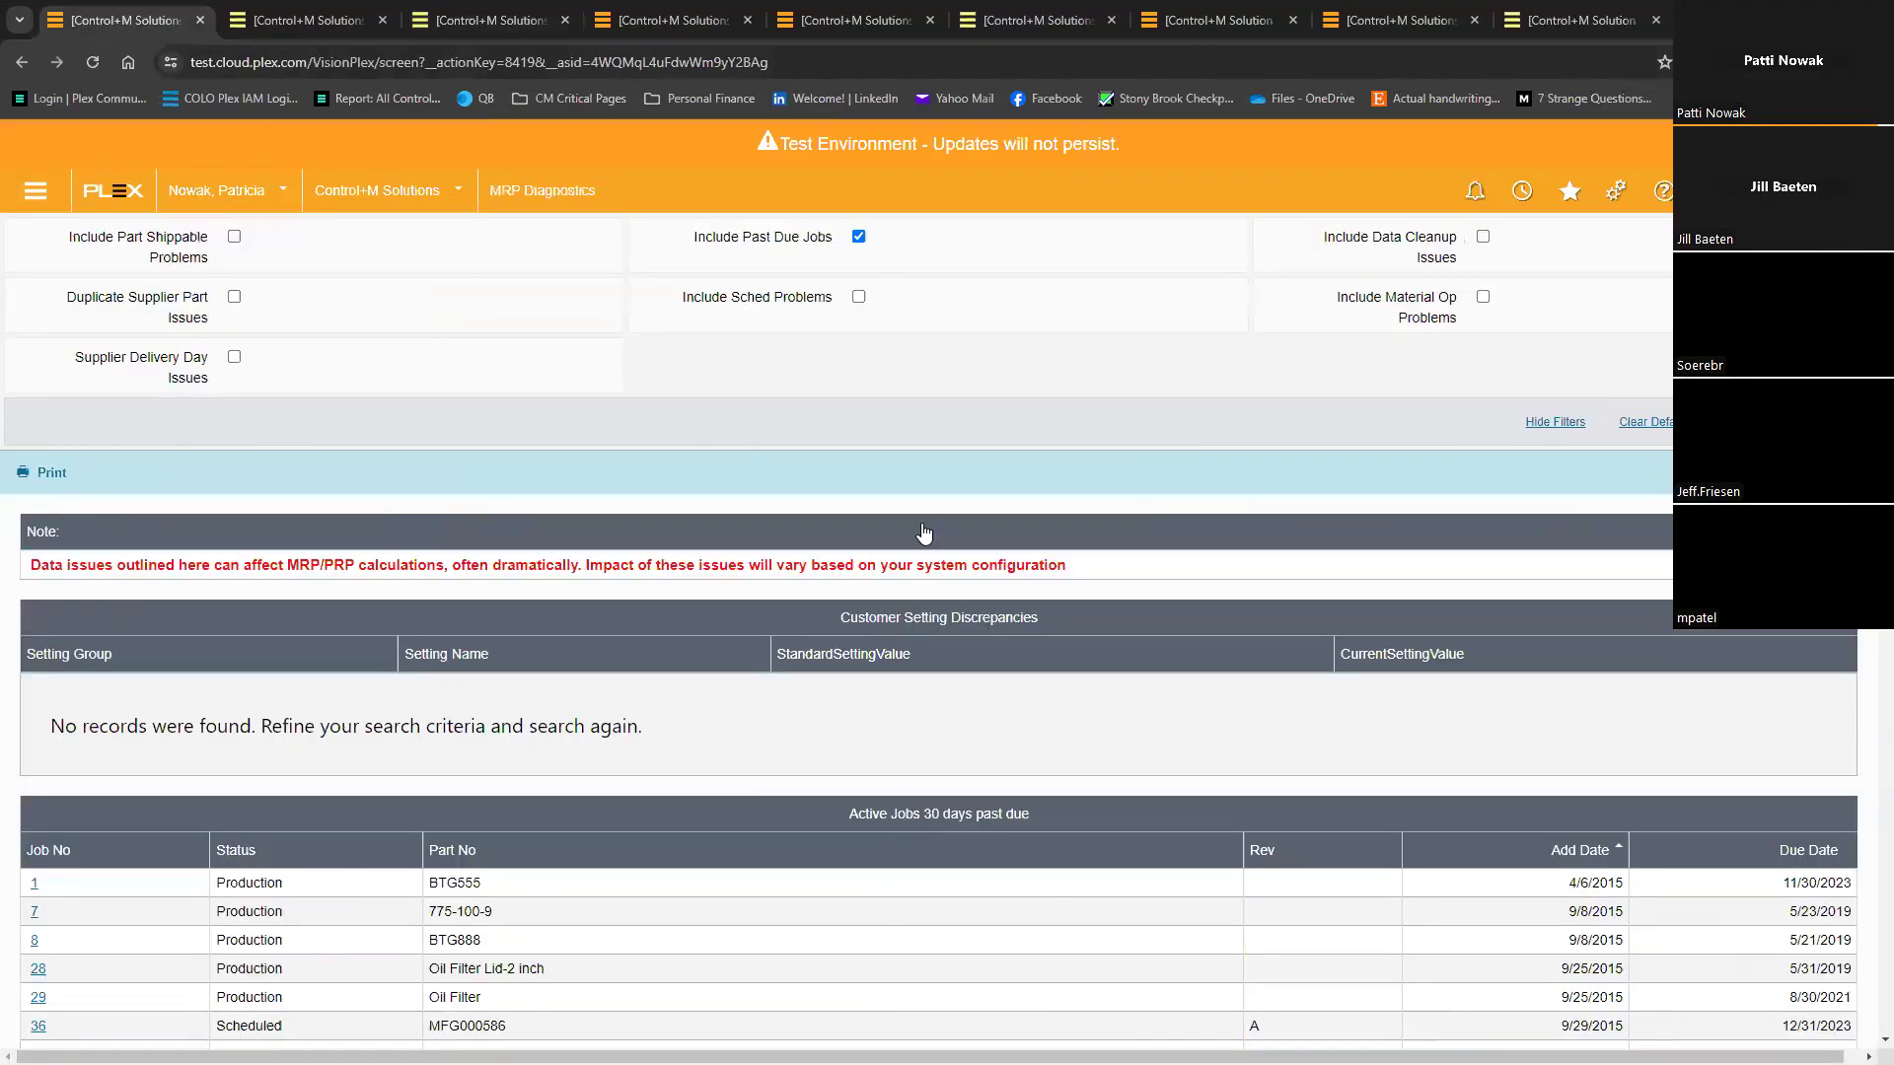
{"action": "left_click", "coordinate": [858, 237]}
{"action": "left_click", "coordinate": [1483, 238]}
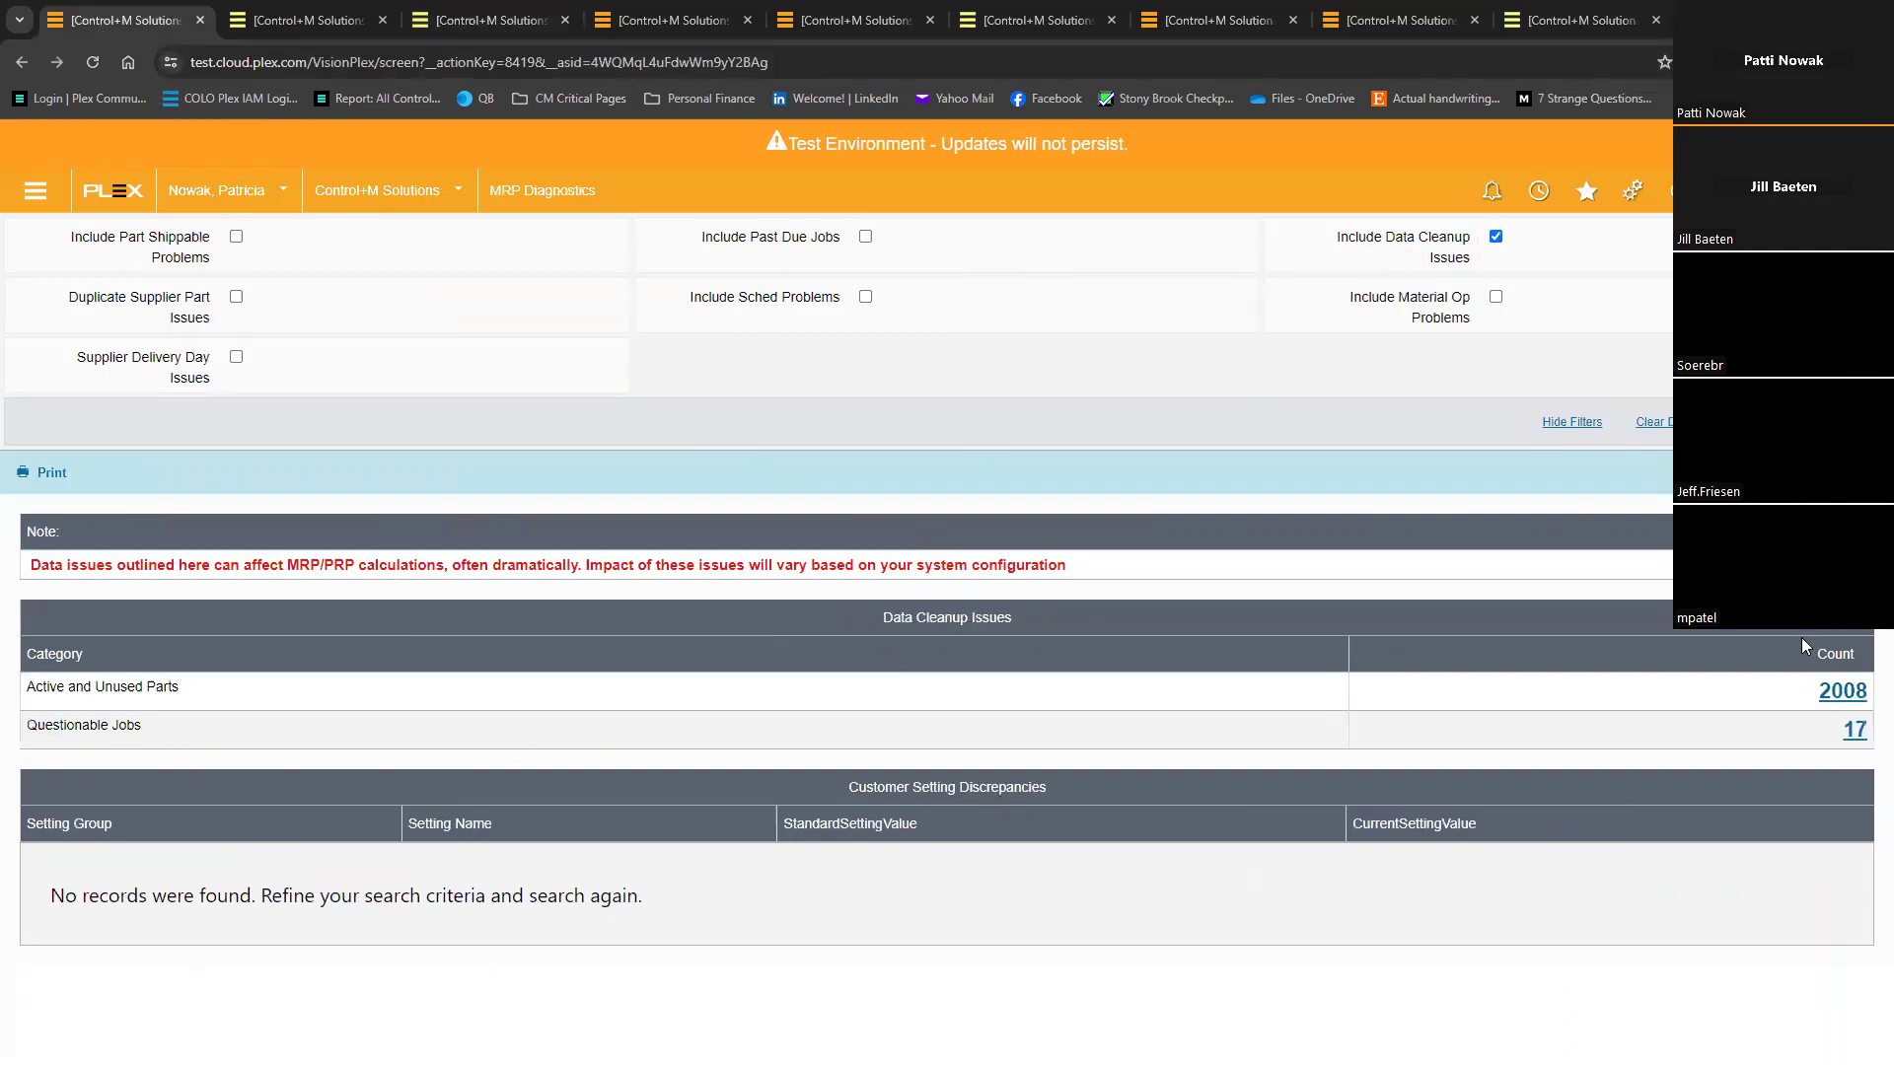
{"action": "left_click", "coordinate": [1852, 693]}
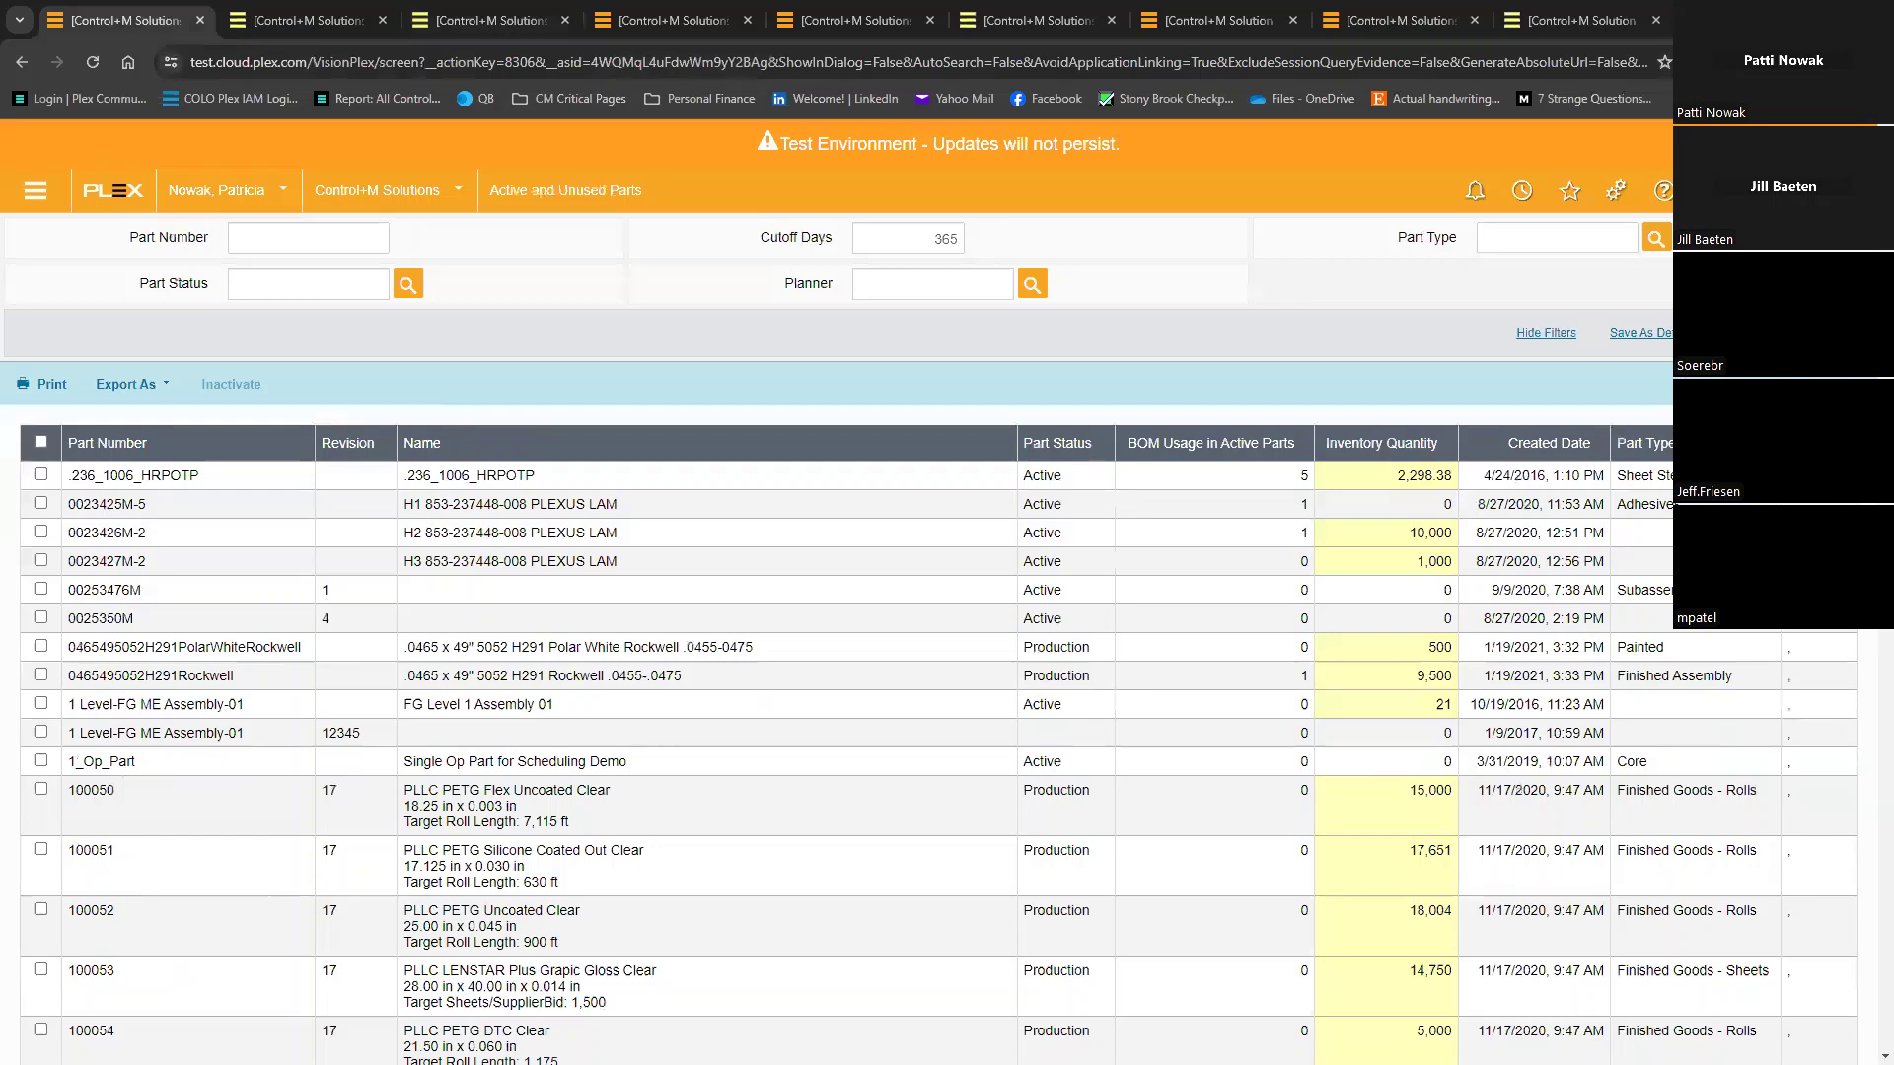
Step: Inactivate part 200010 (5.0 Si Mix) and check the refreshed list of active and unused parts
{"action": "scroll", "coordinate": [177, 893], "scroll_direction": "down", "scroll_amount": 15}
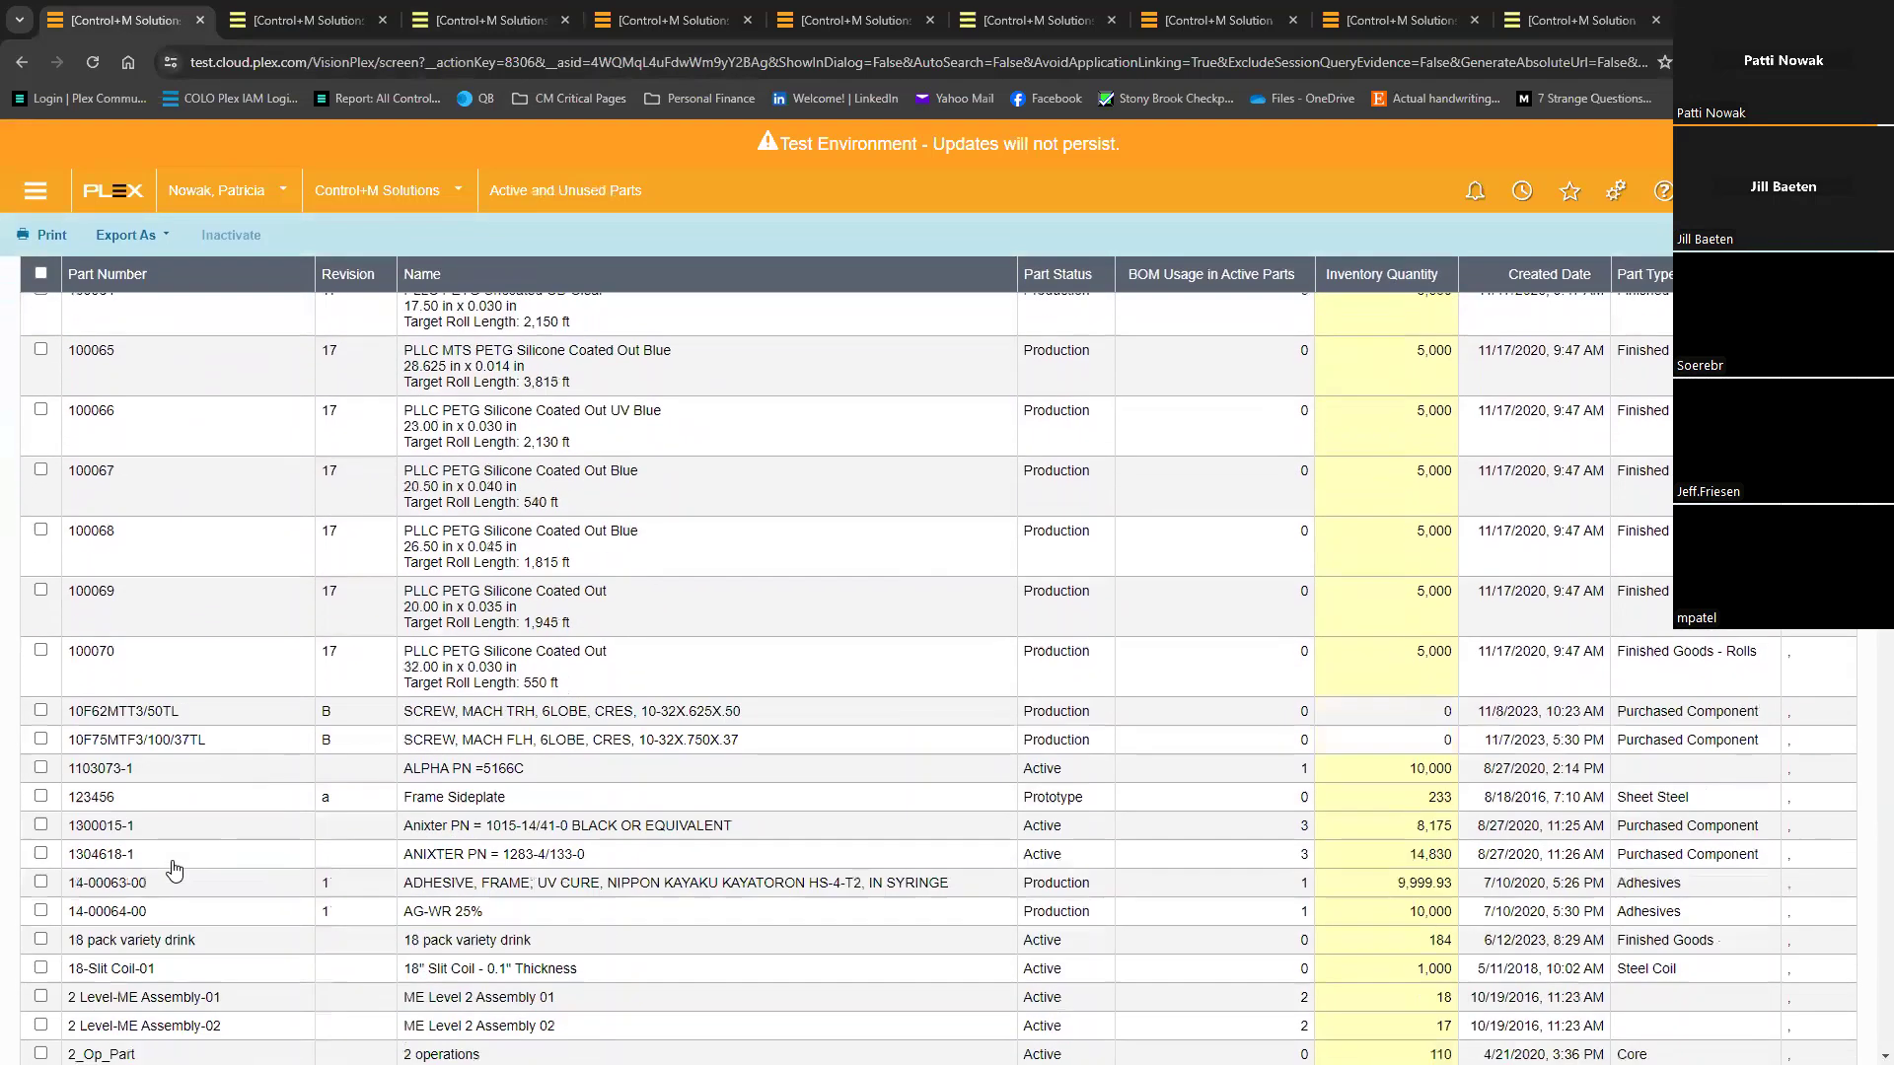
{"action": "scroll", "coordinate": [175, 868], "scroll_direction": "down", "scroll_amount": 2}
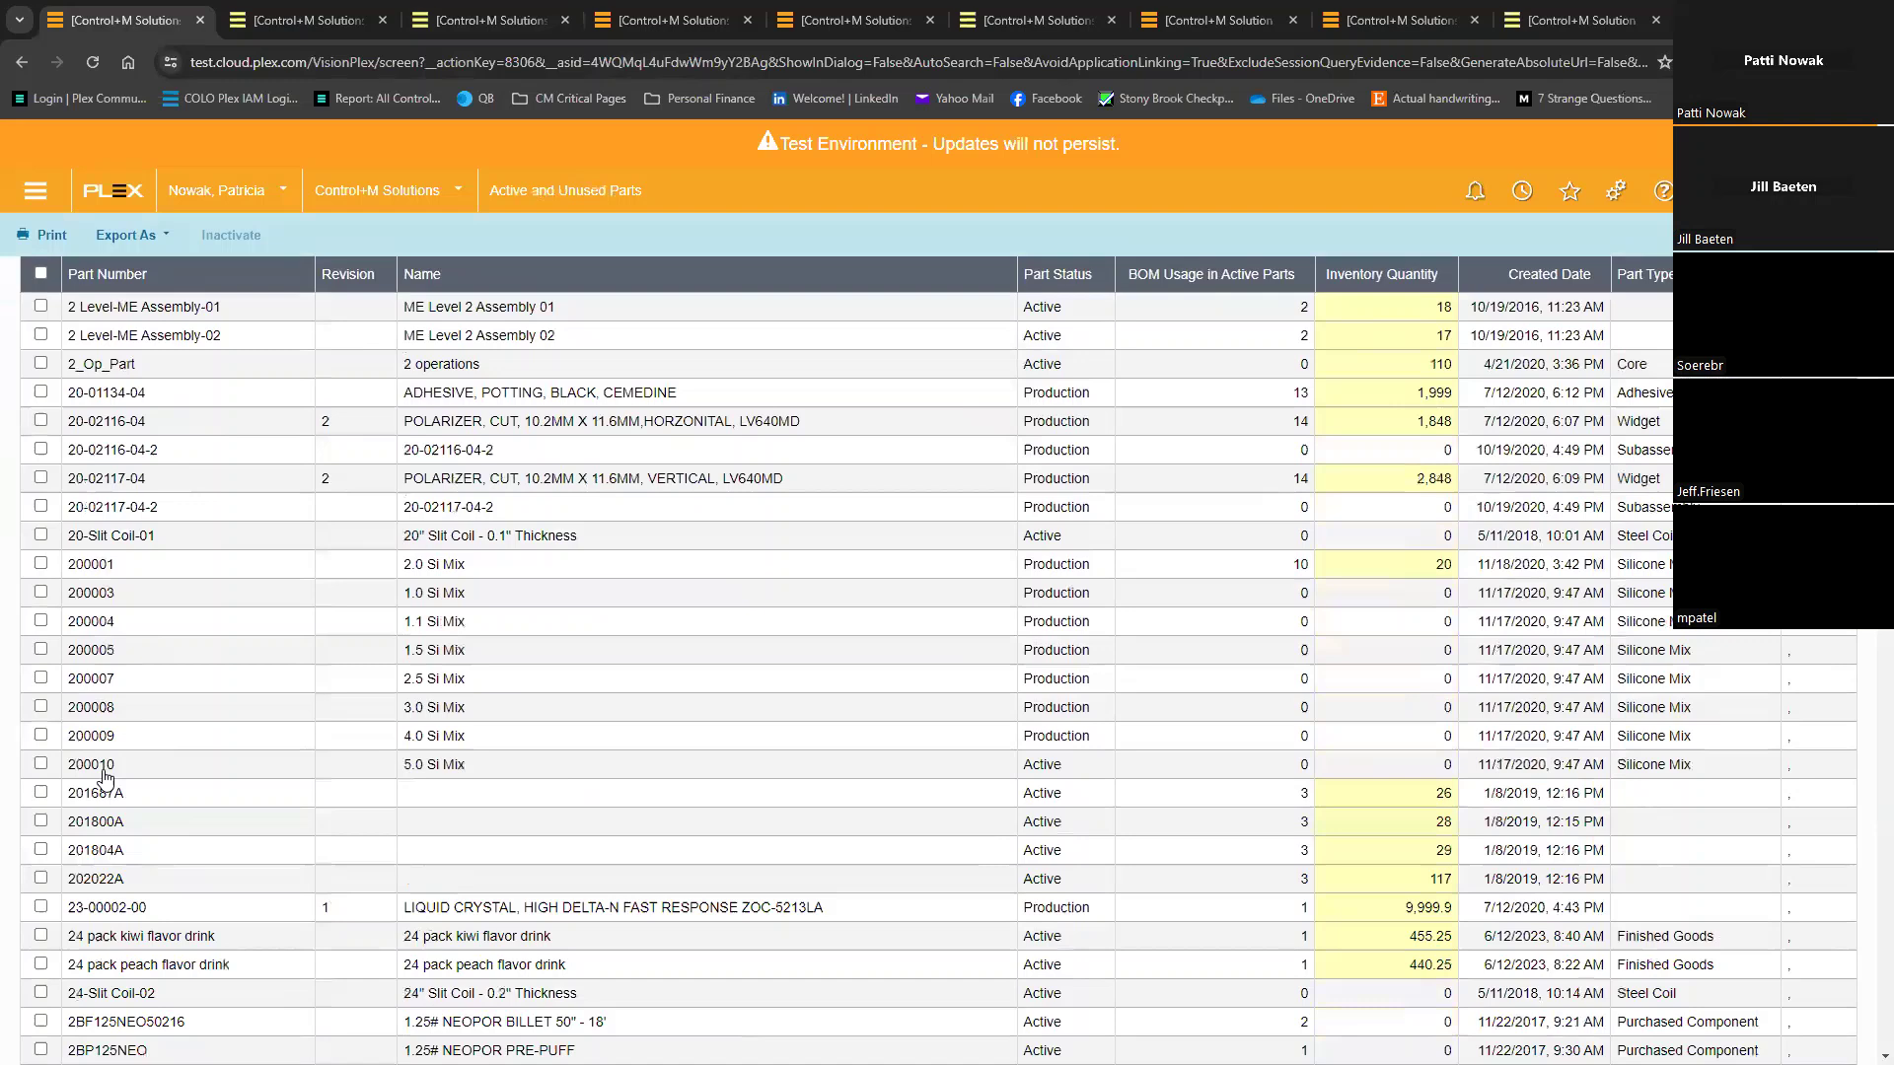
{"action": "left_click", "coordinate": [42, 764]}
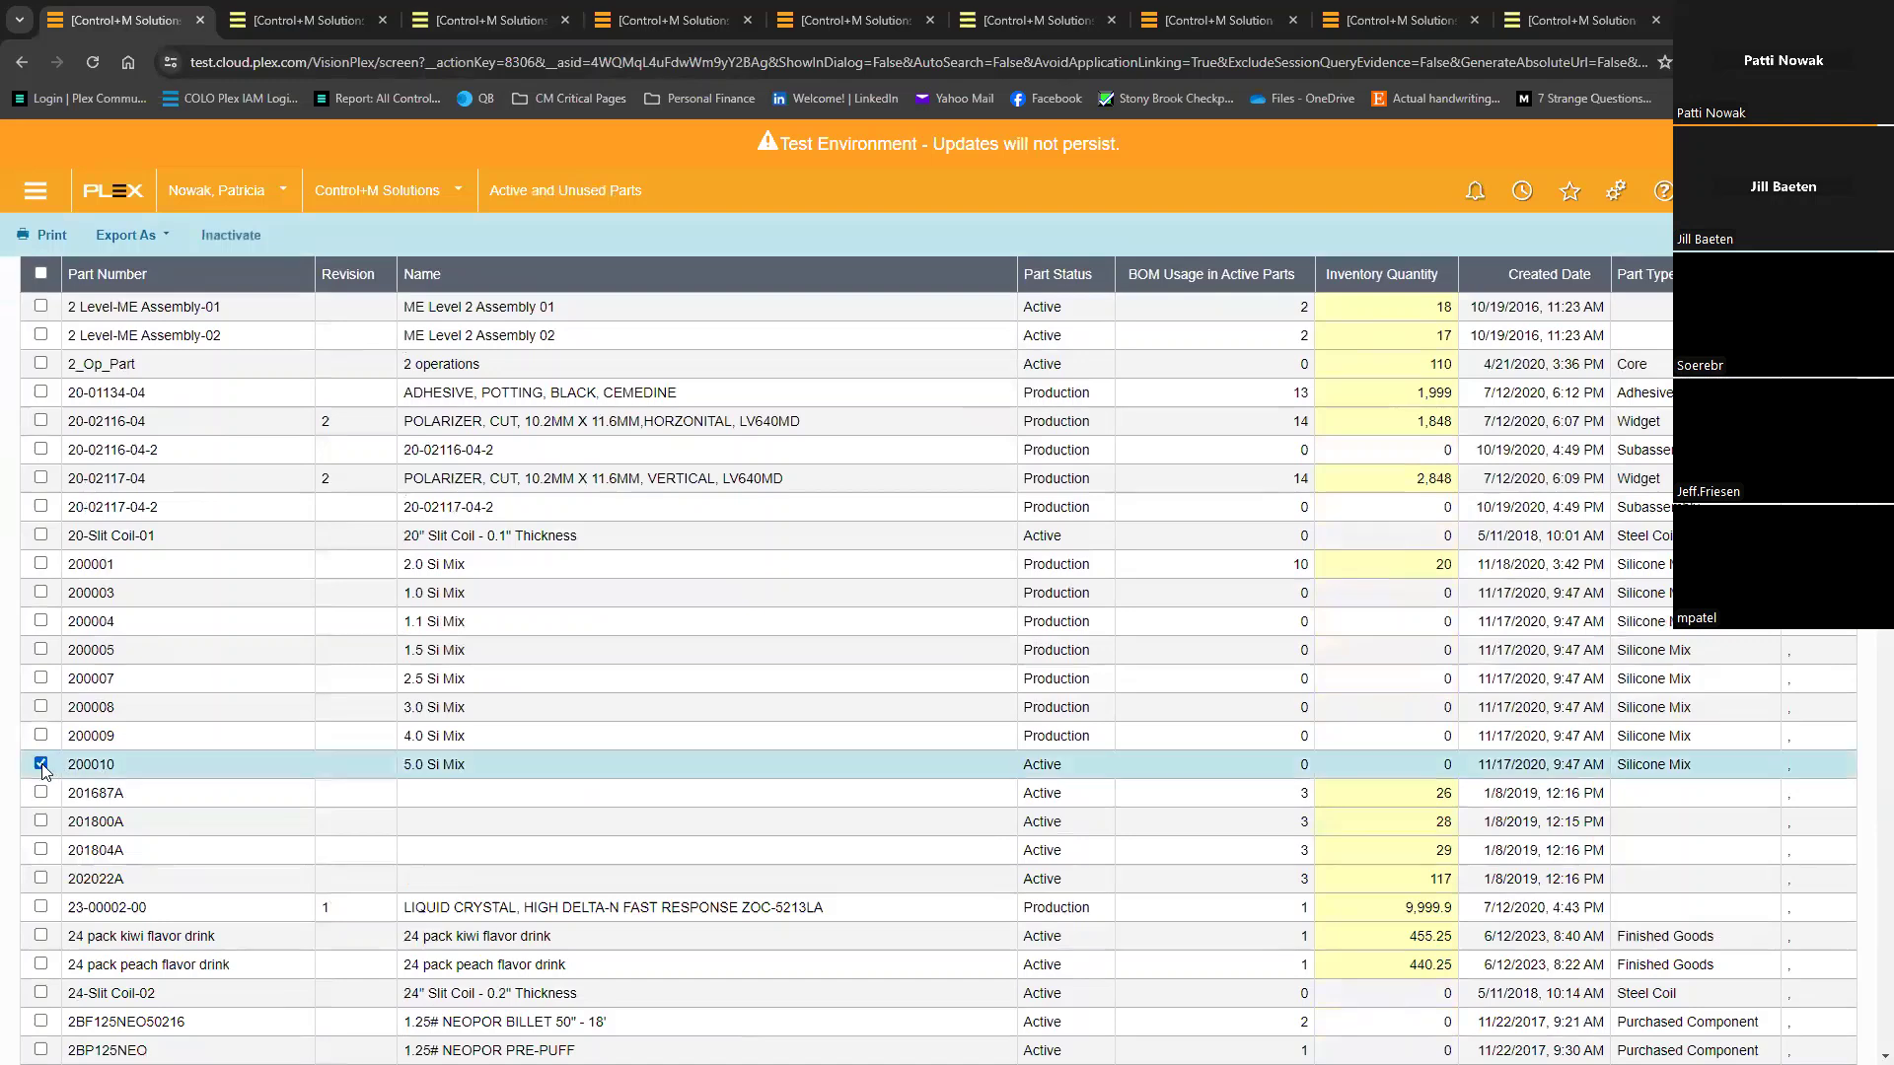
{"action": "left_click", "coordinate": [230, 233]}
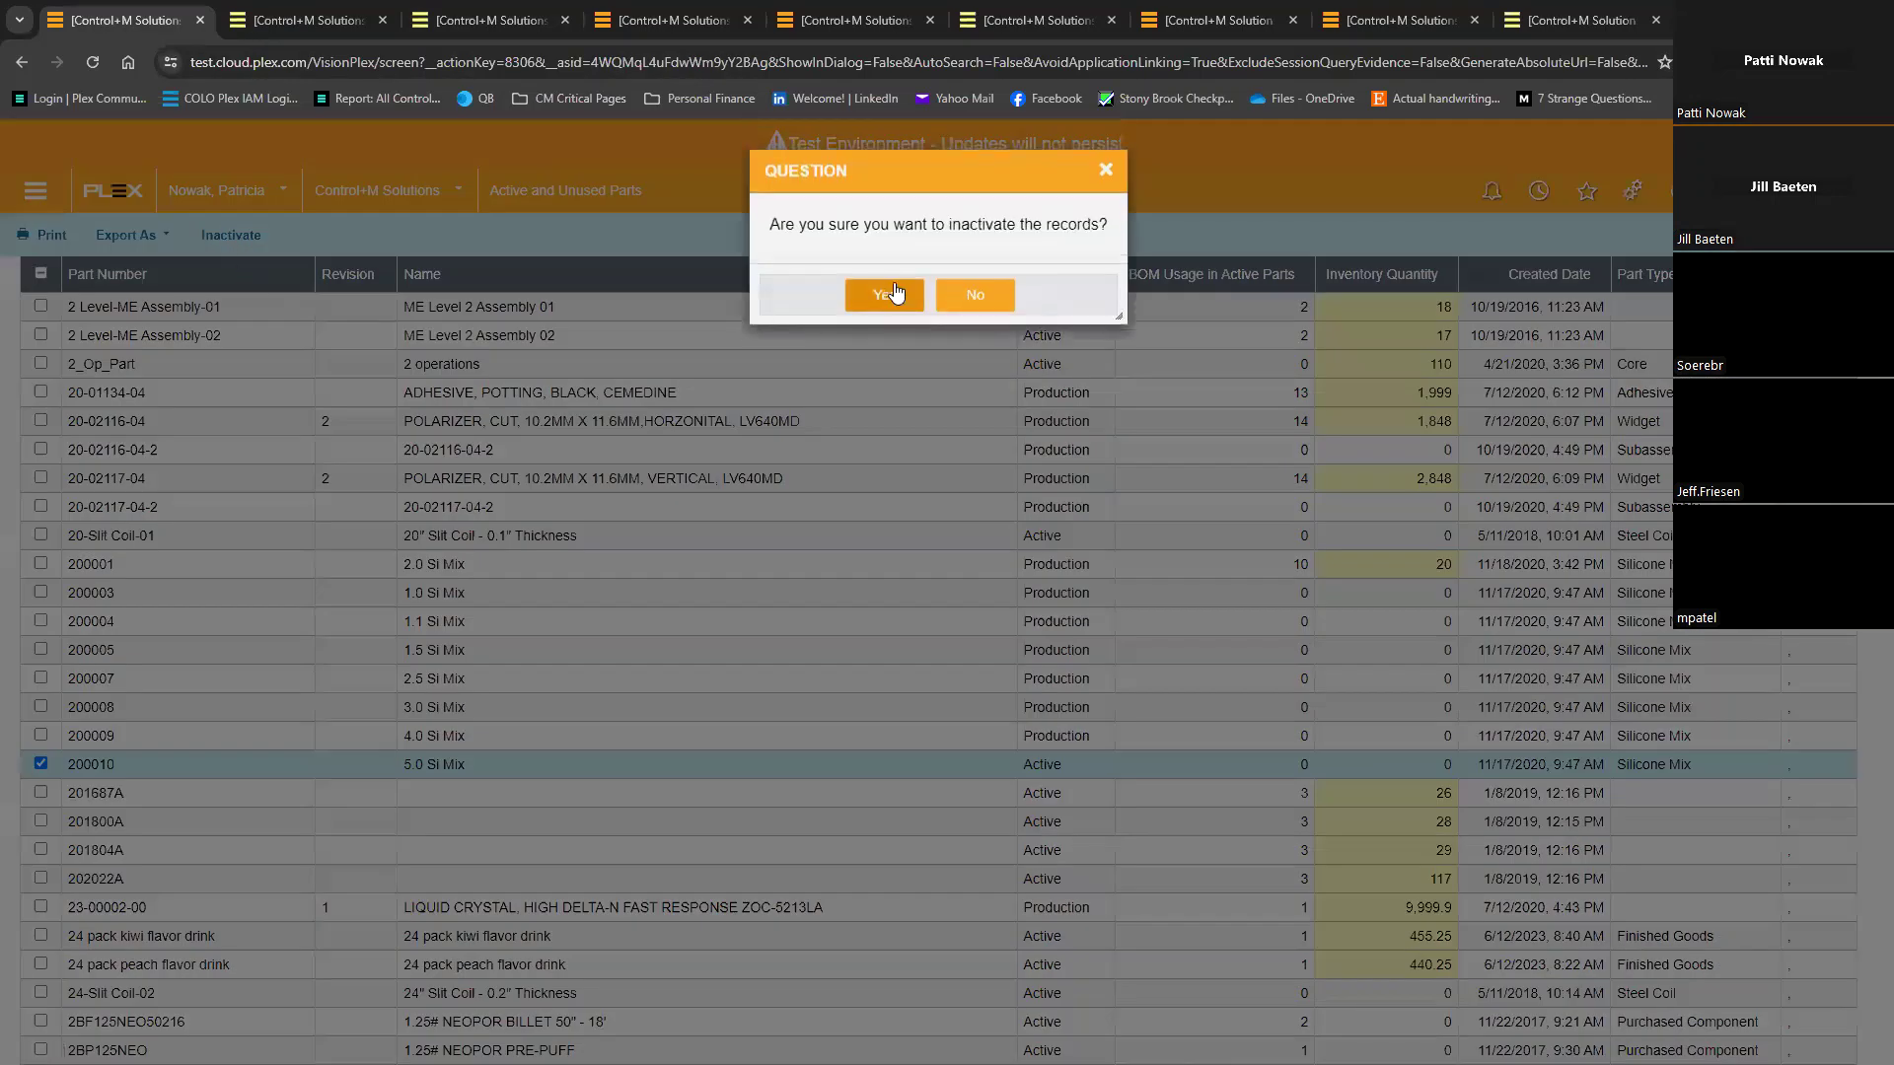
{"action": "left_click", "coordinate": [885, 295]}
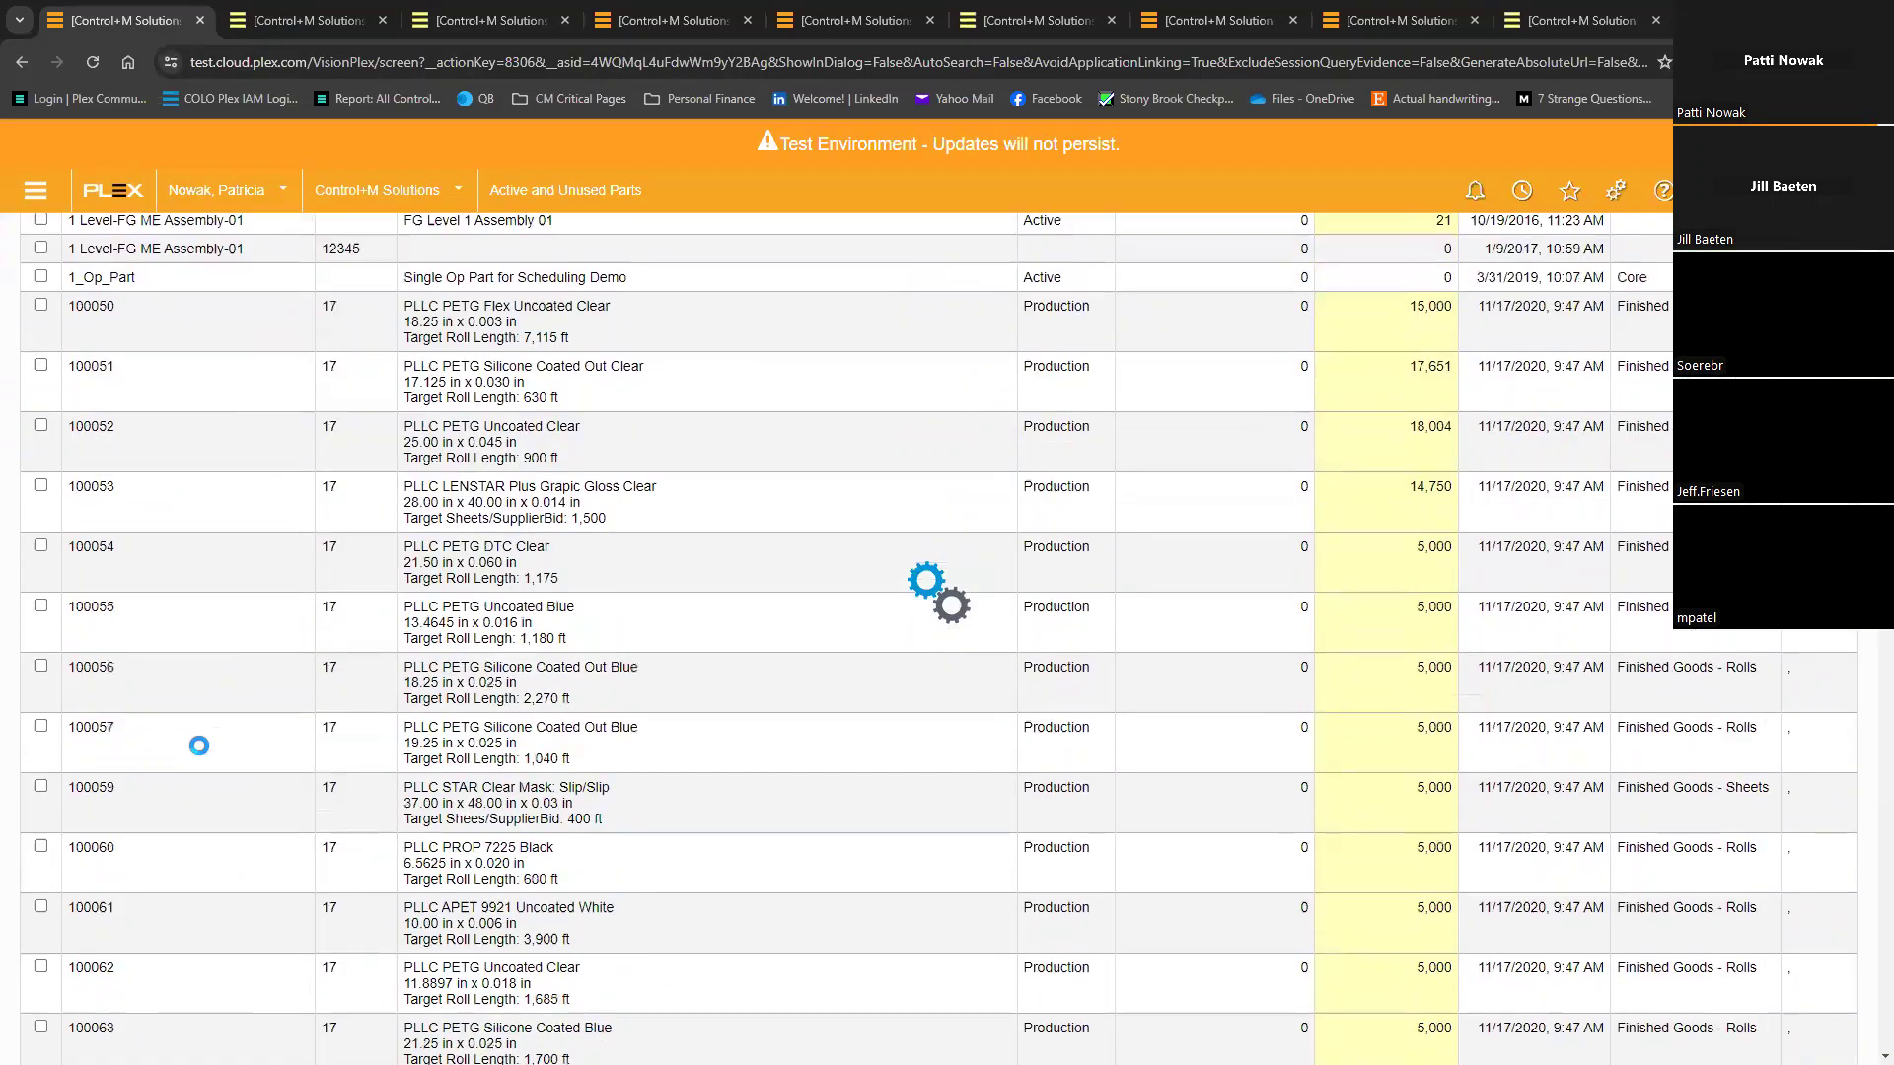
{"action": "scroll", "coordinate": [187, 754], "scroll_direction": "down", "scroll_amount": 15}
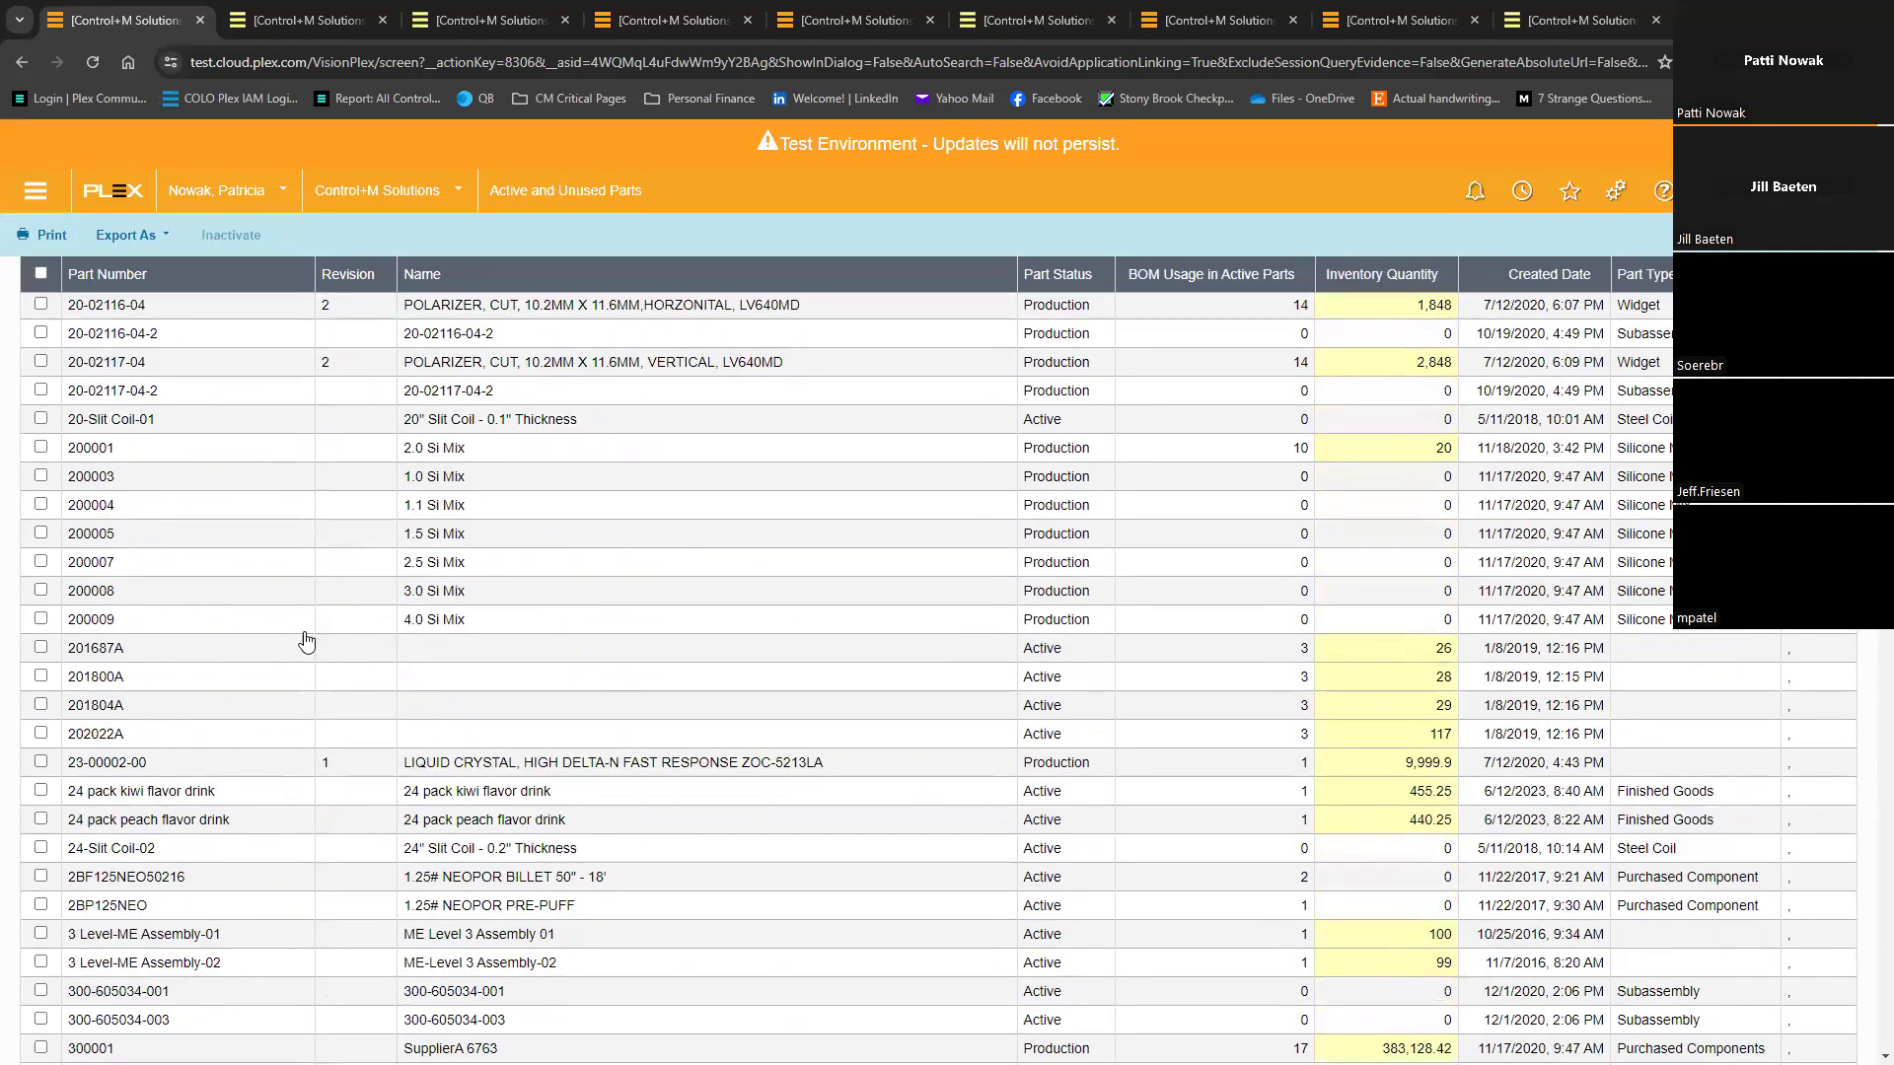
{"action": "scroll", "coordinate": [911, 805], "scroll_direction": "up", "scroll_amount": 4}
{"action": "scroll", "coordinate": [911, 806], "scroll_direction": "up", "scroll_amount": 12}
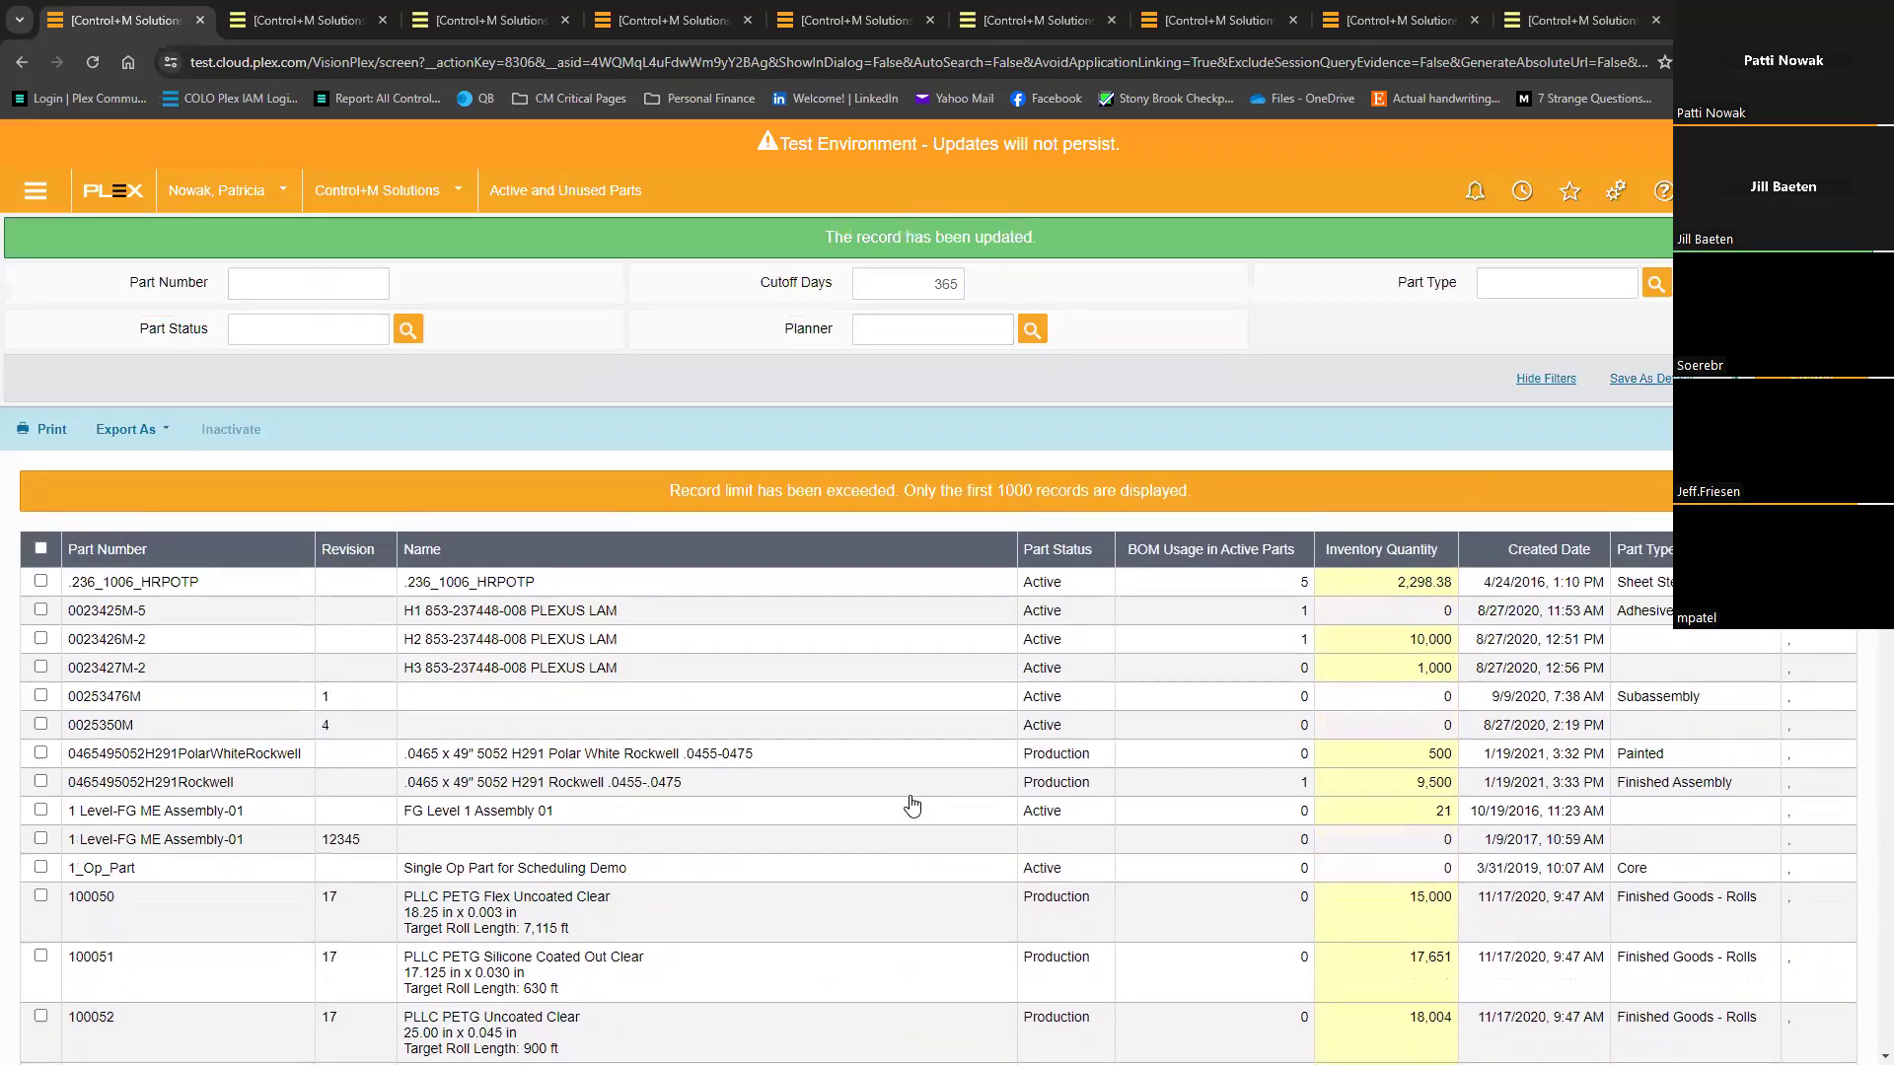
Step: Try to inactivate part .236_1006_HRPOTP, which still has inventory
{"action": "left_click", "coordinate": [40, 581]}
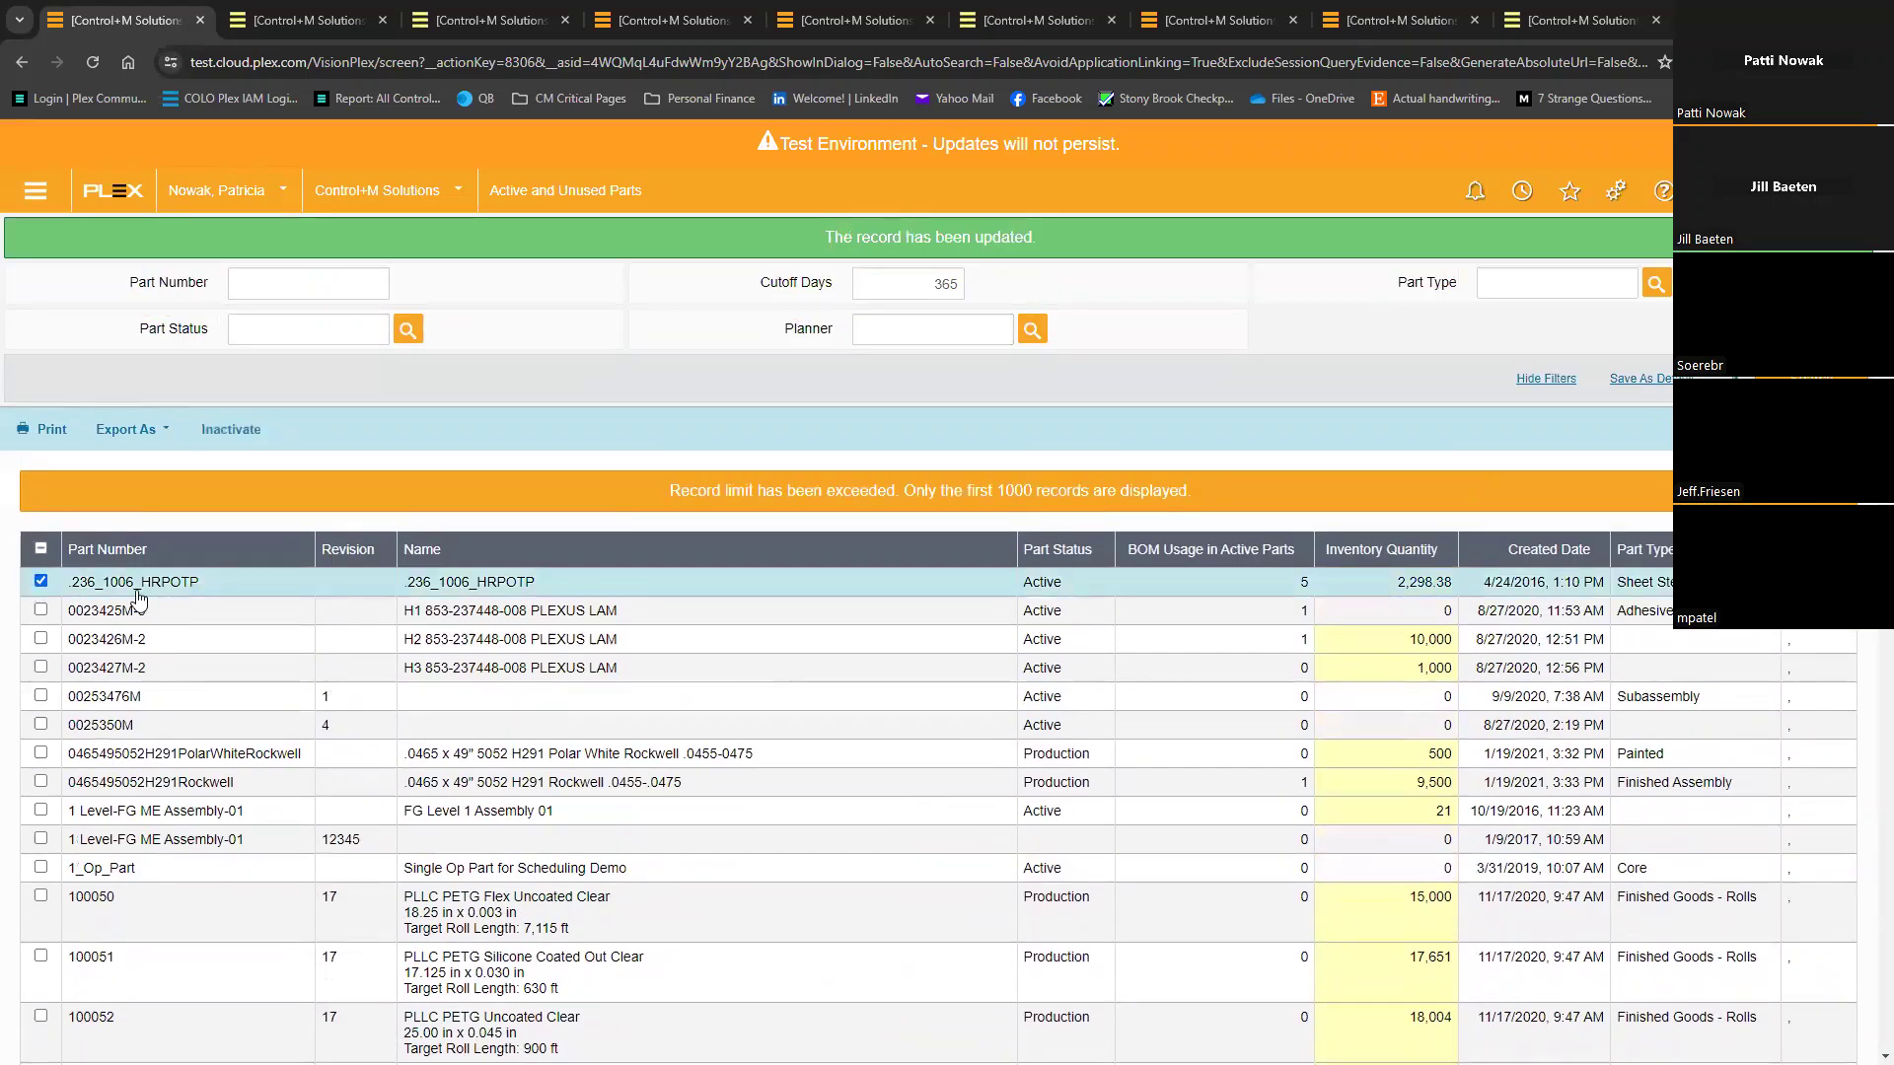
{"action": "left_click", "coordinate": [237, 434]}
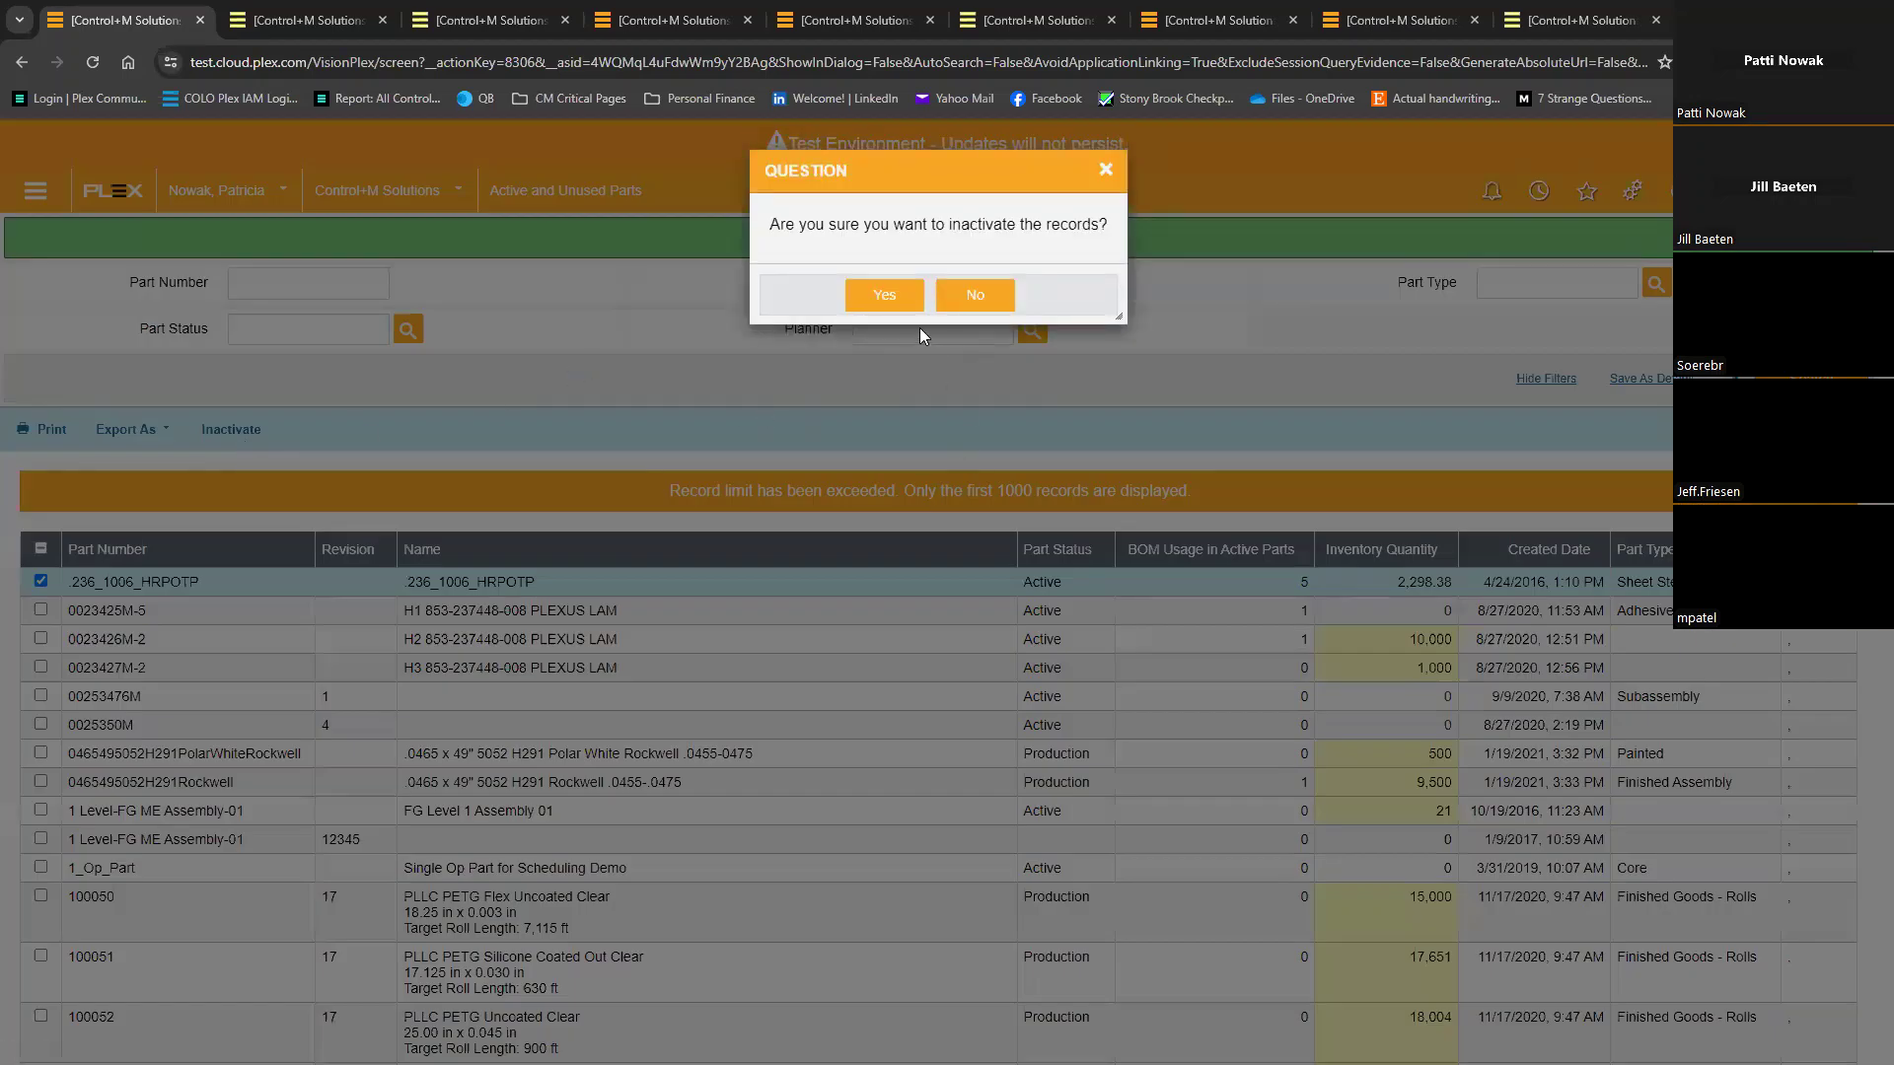
{"action": "left_click", "coordinate": [884, 295]}
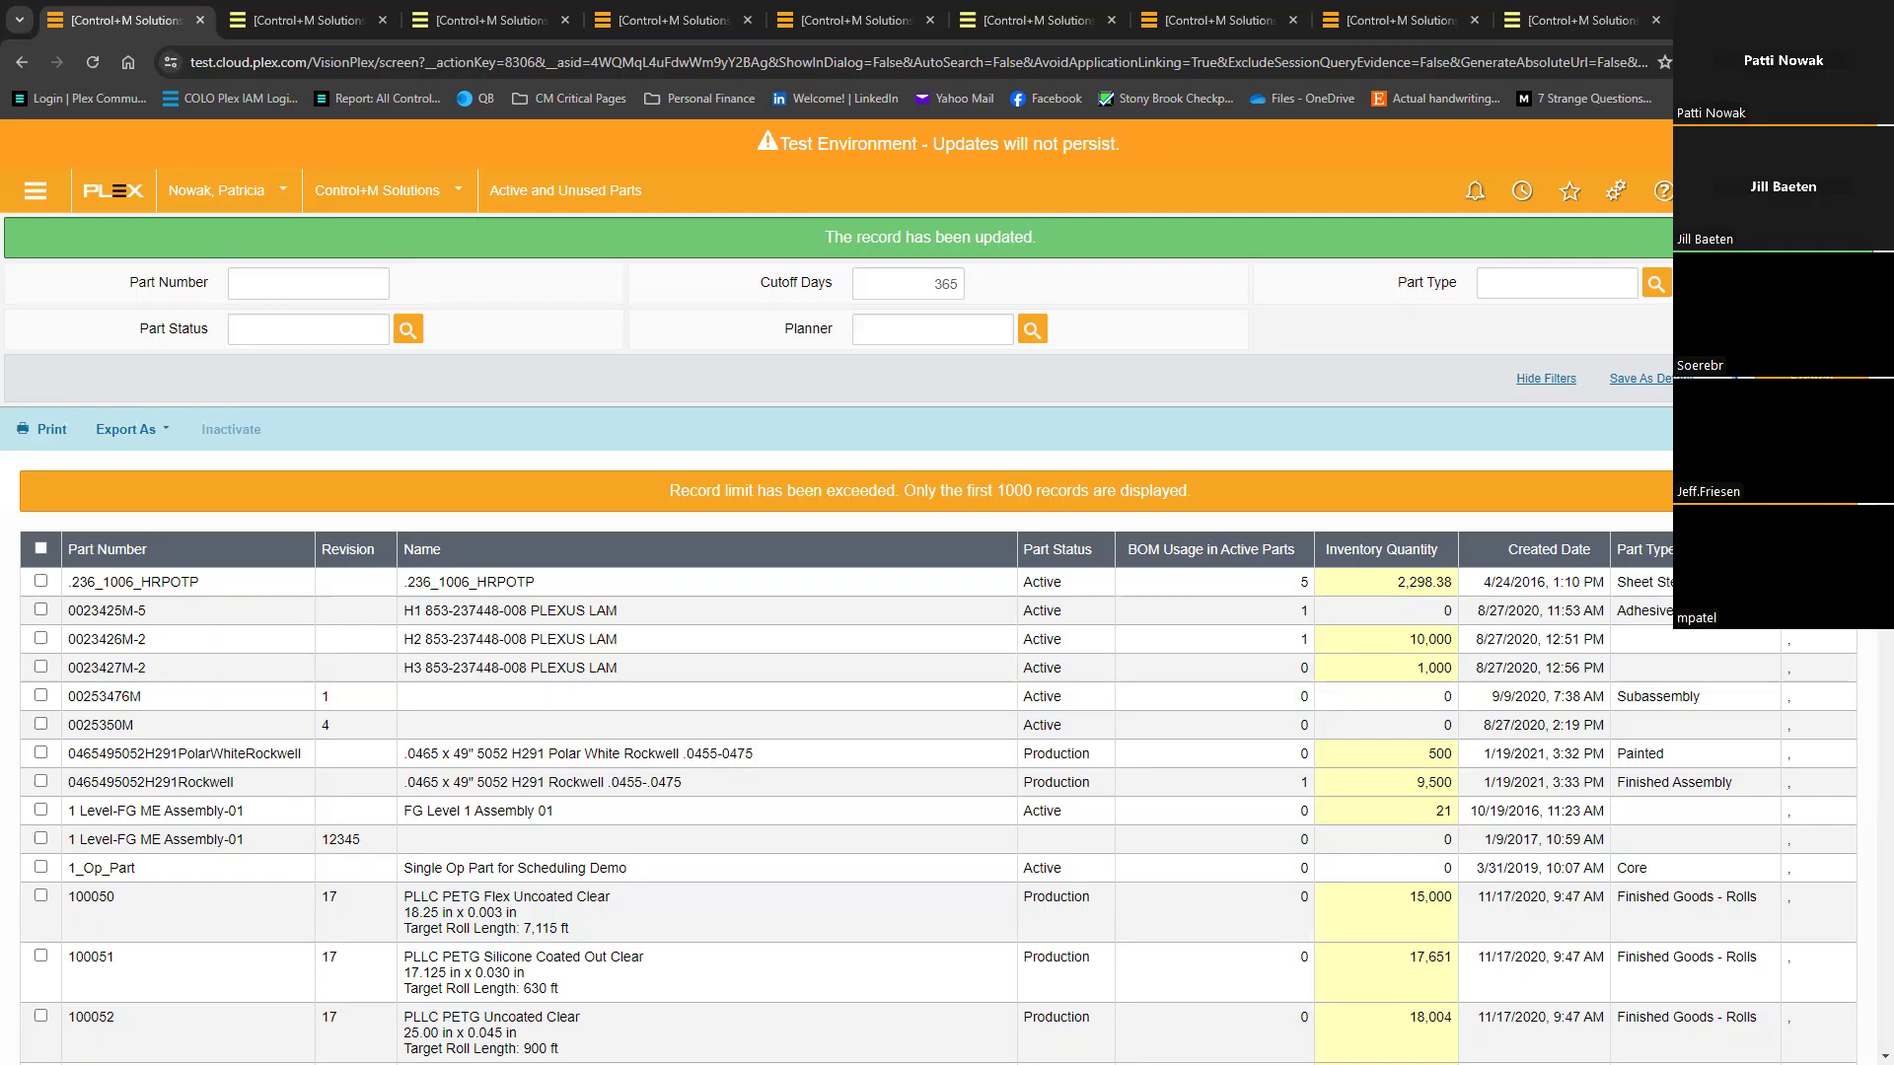
Step: Return to MRP Diagnostics and open job 456 for Stamped Assembly A from the questionable jobs
{"action": "left_click", "coordinate": [24, 67]}
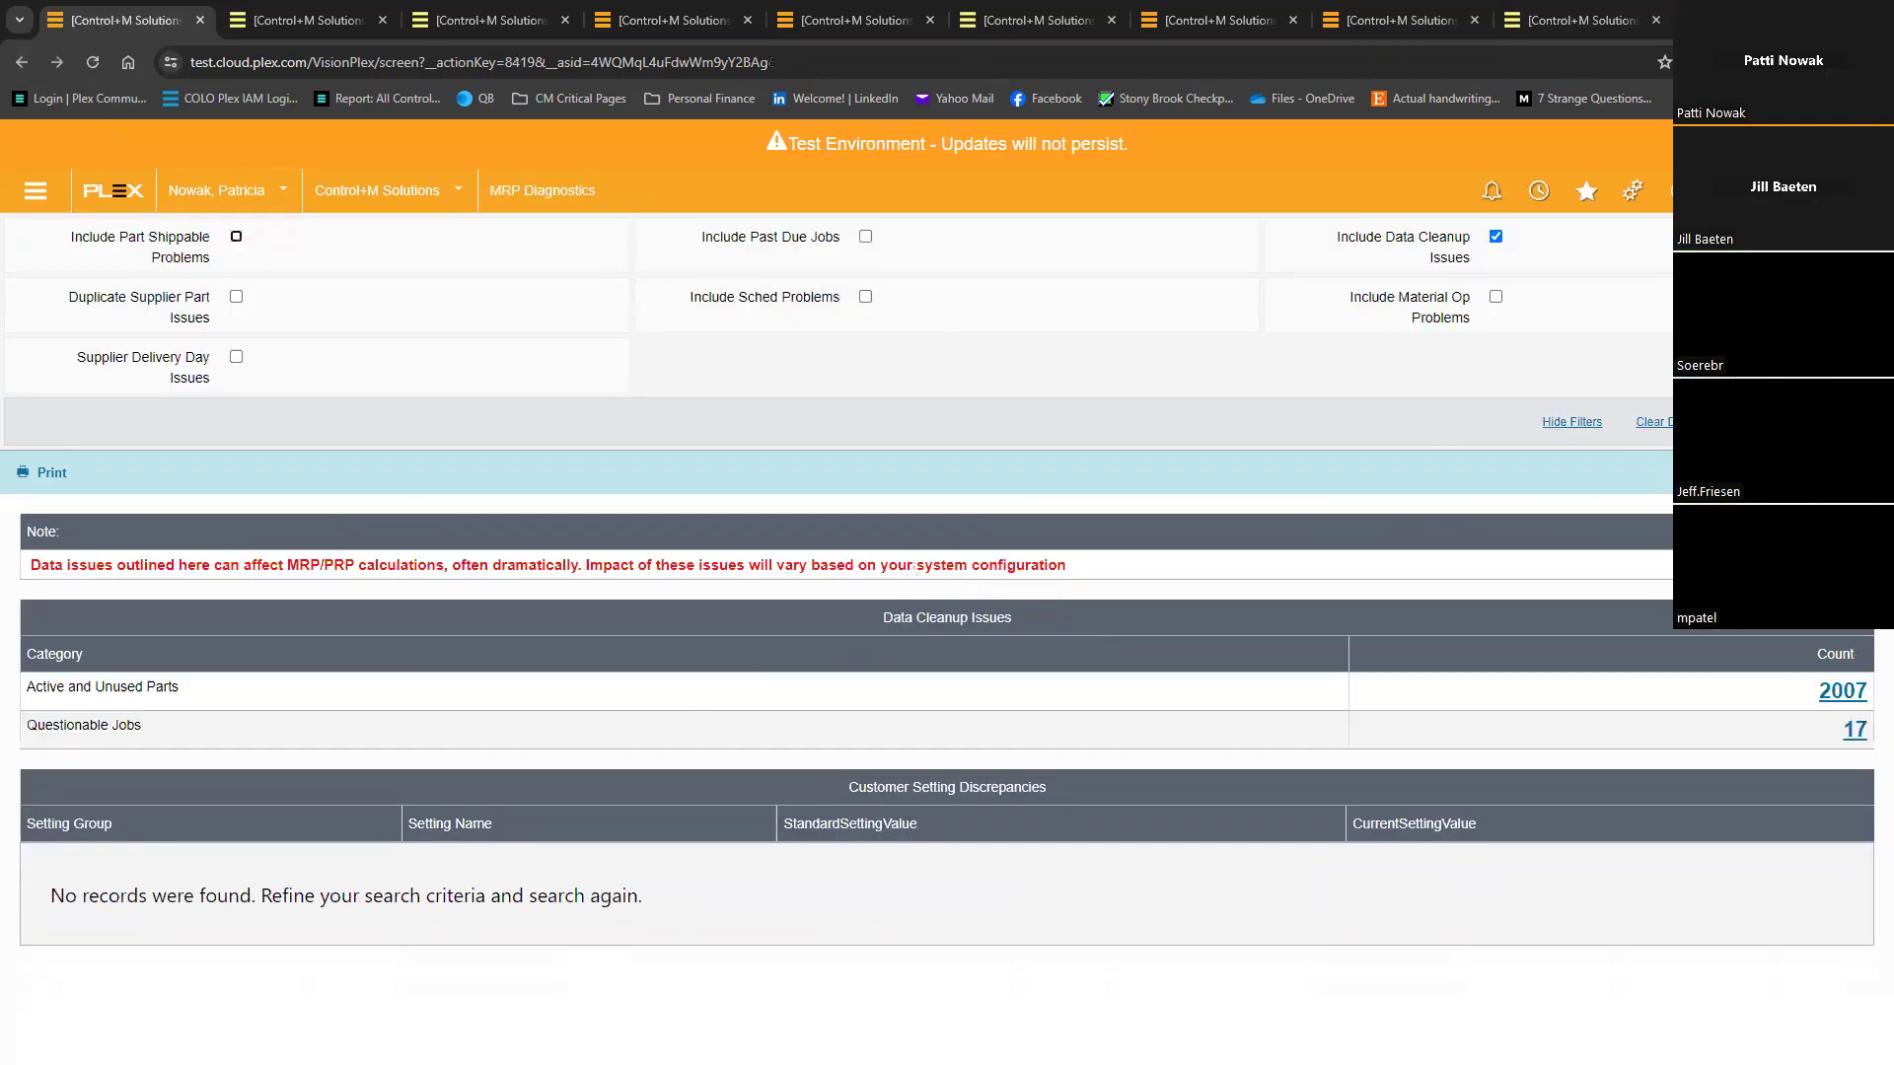
{"action": "left_click", "coordinate": [1852, 735]}
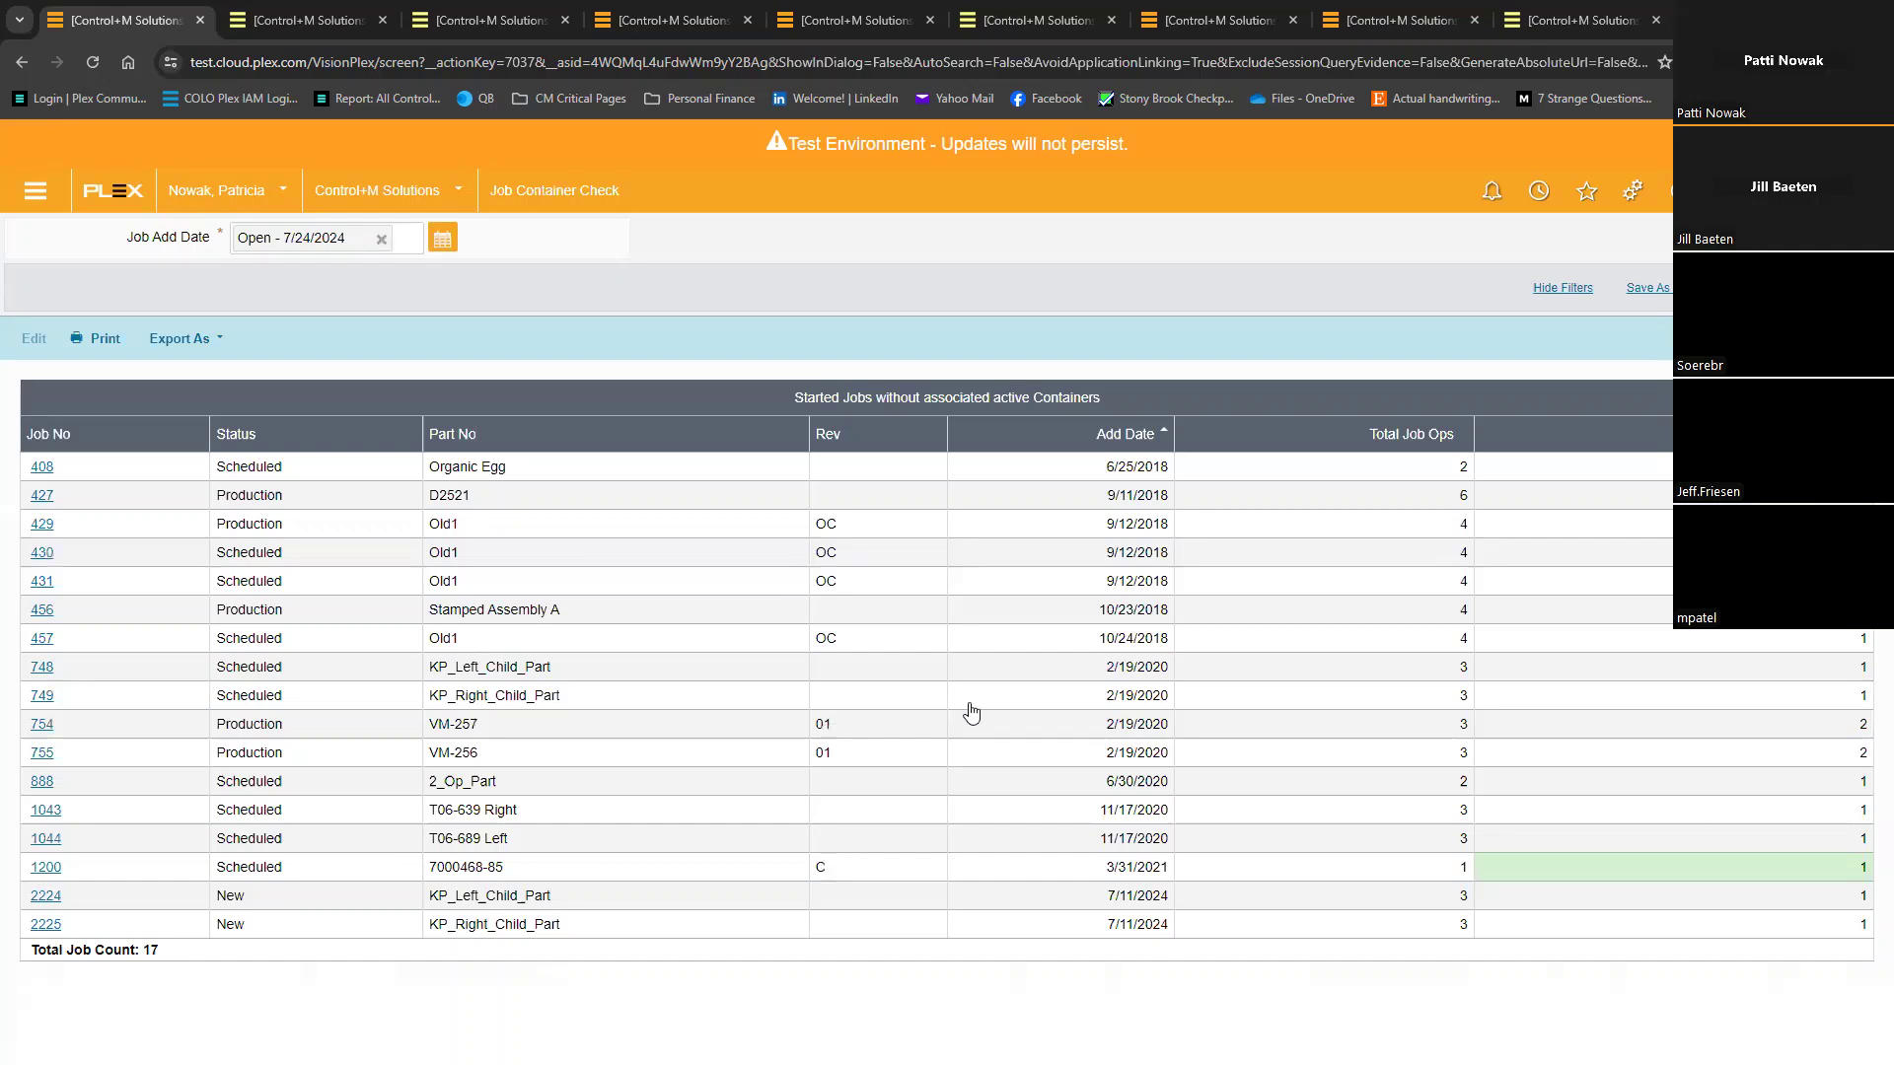
{"action": "left_click", "coordinate": [31, 613]}
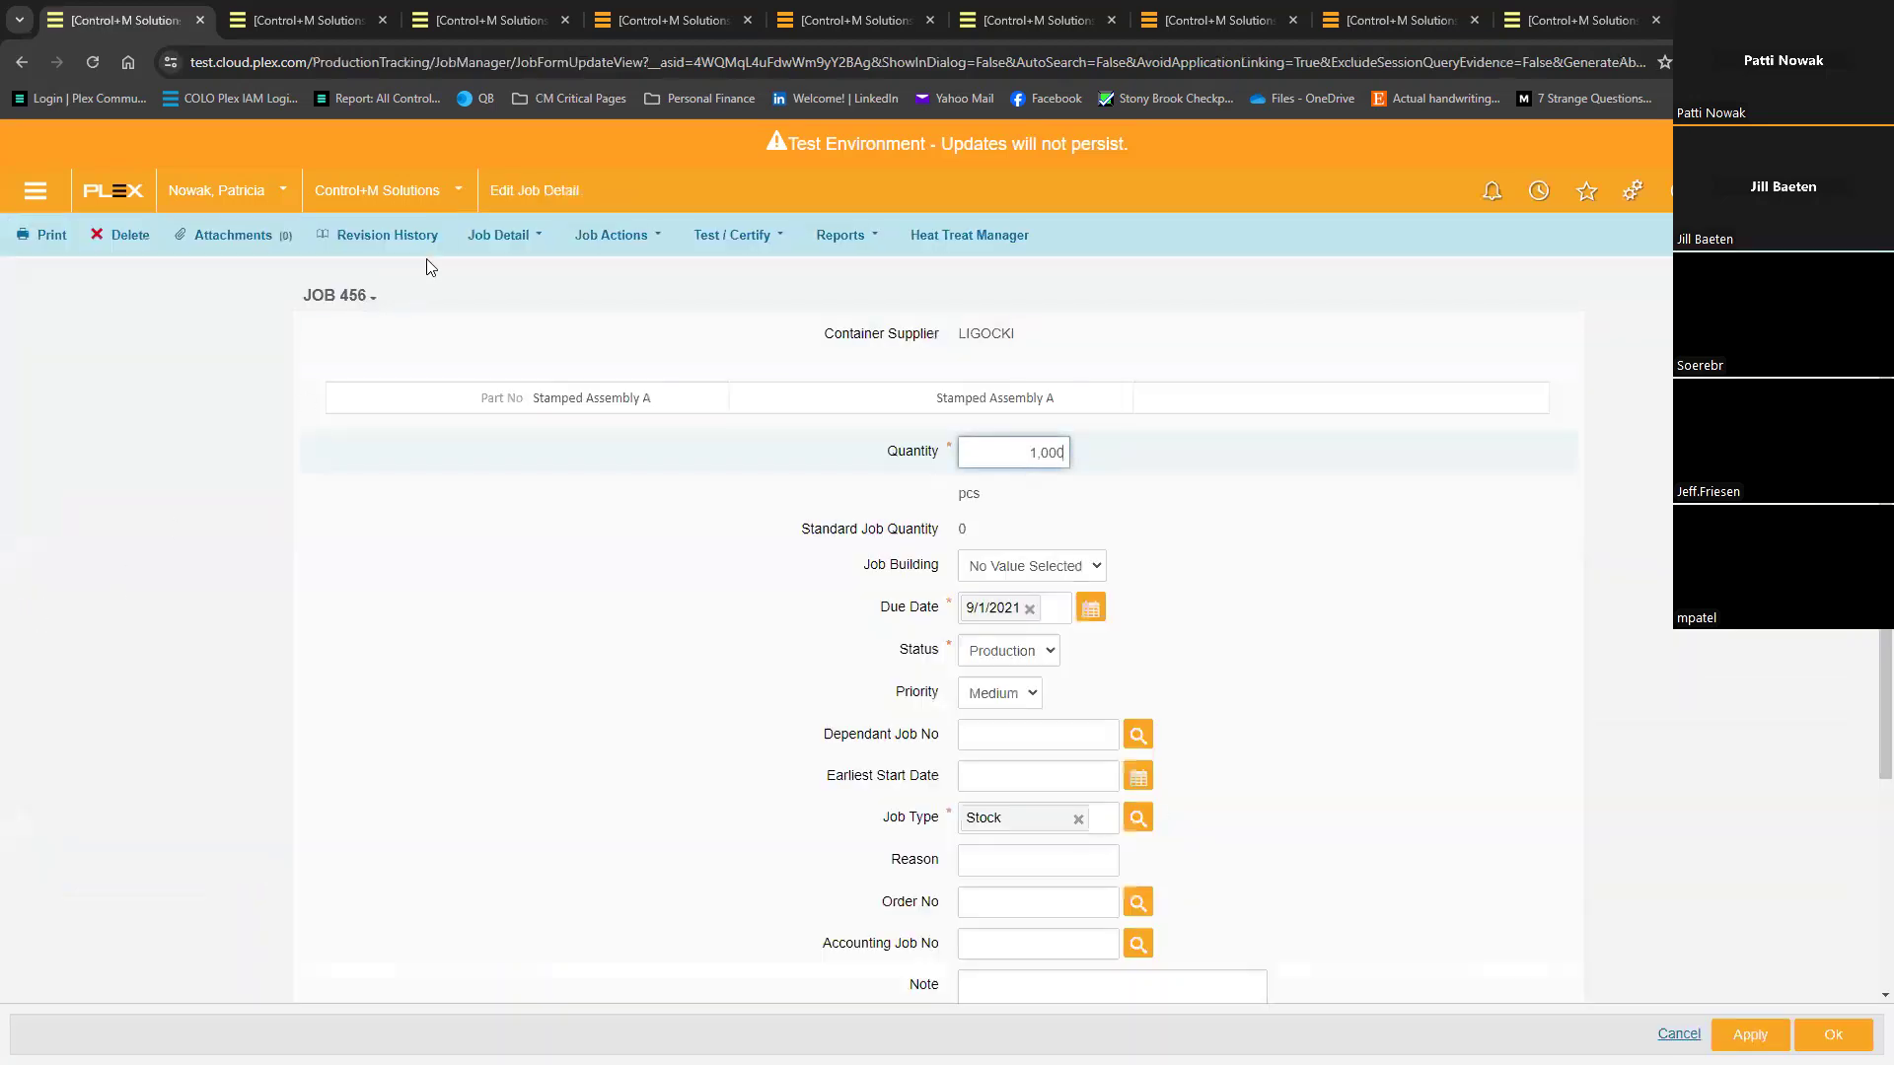
Step: Examine the operations of job 456, including their status and inventory, and return to the job's details
{"action": "left_click", "coordinate": [505, 239]}
{"action": "left_click", "coordinate": [509, 264]}
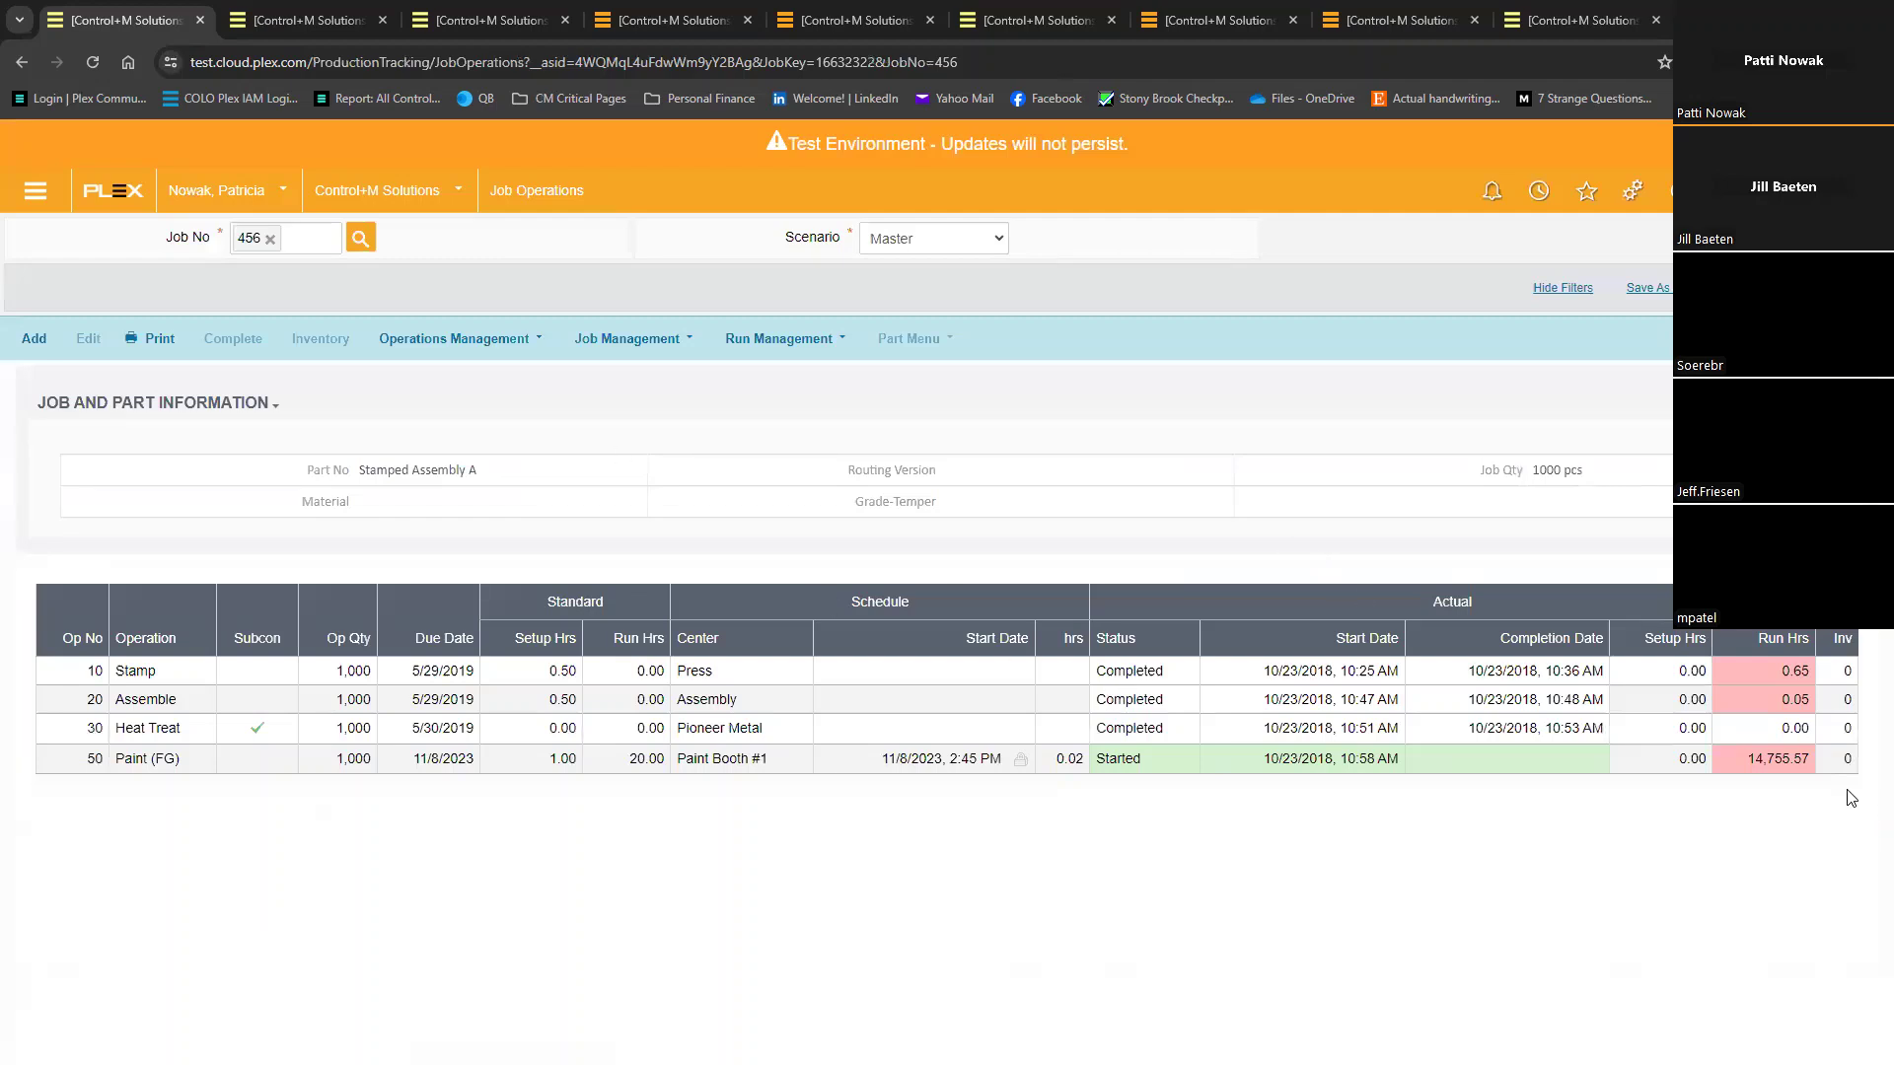
{"action": "left_click", "coordinate": [21, 64]}
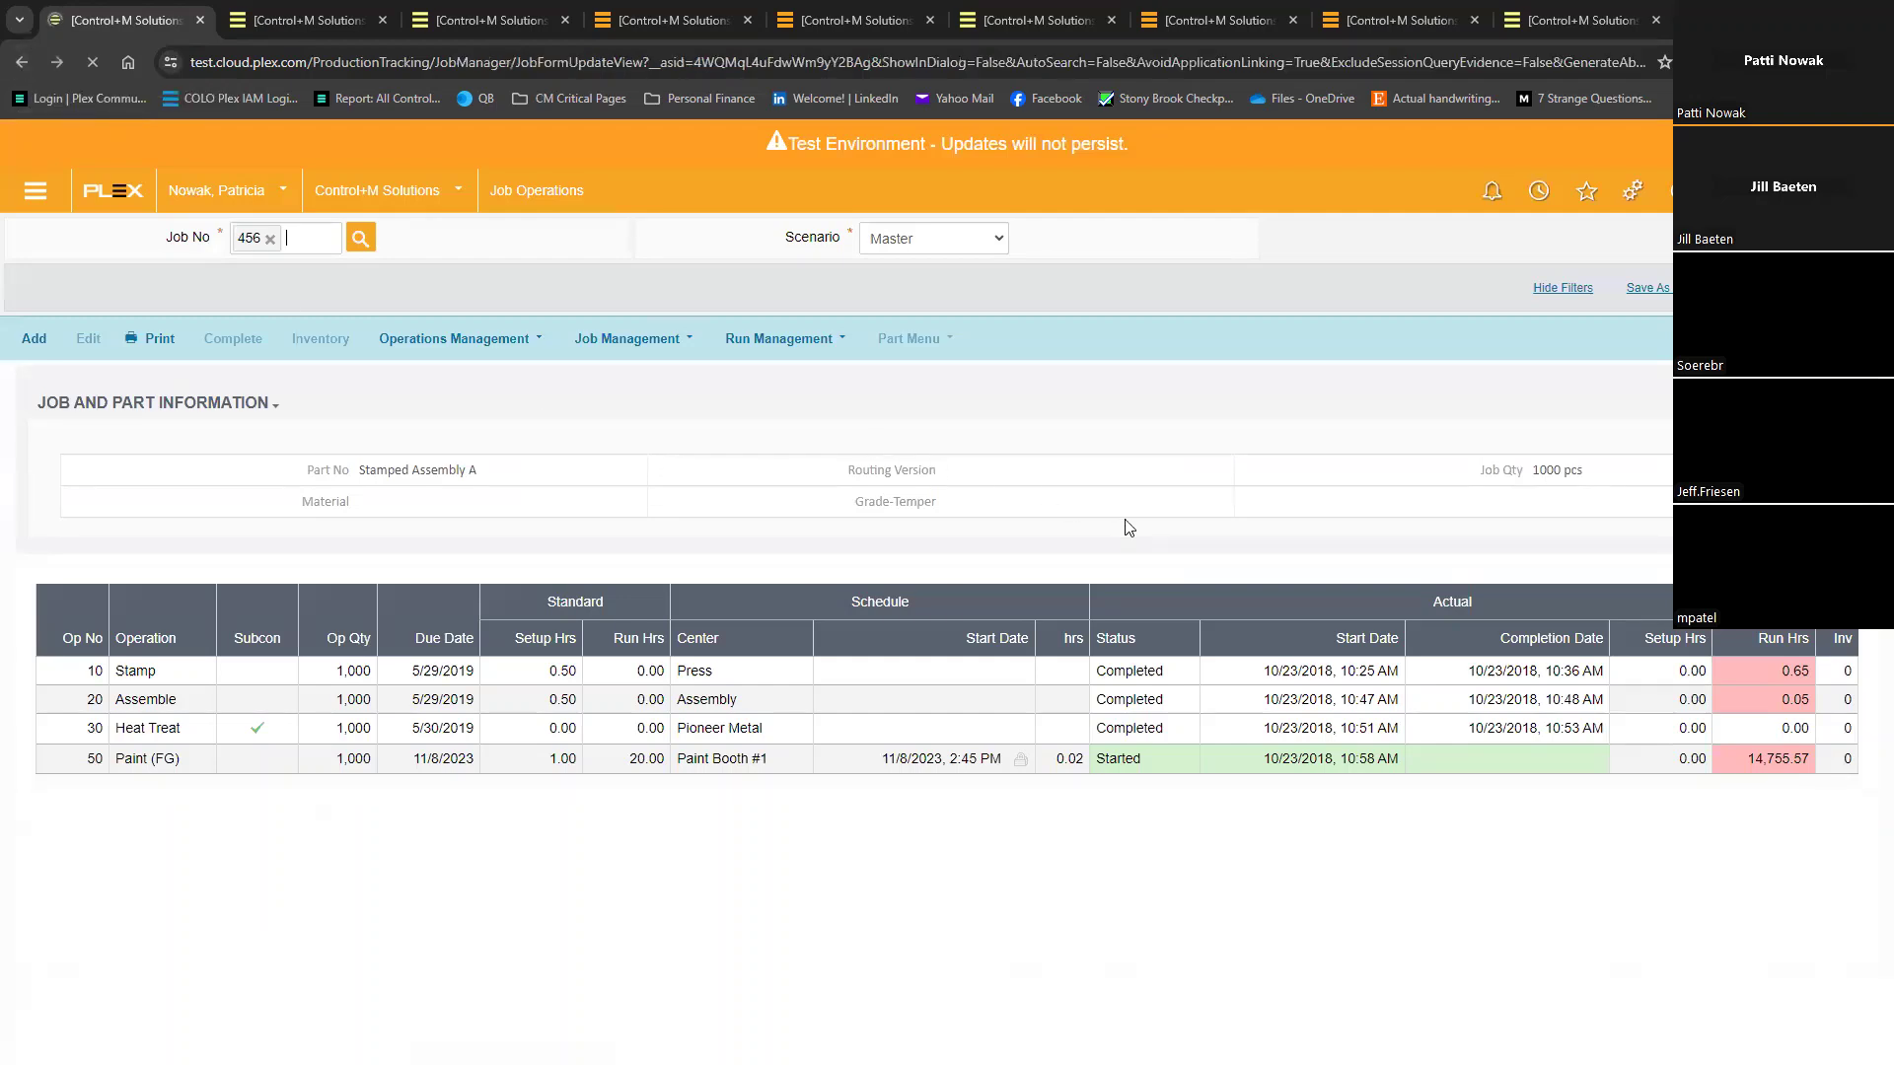
Step: Set the status of job 456 to Completed and save the job
{"action": "left_click", "coordinate": [1027, 651]}
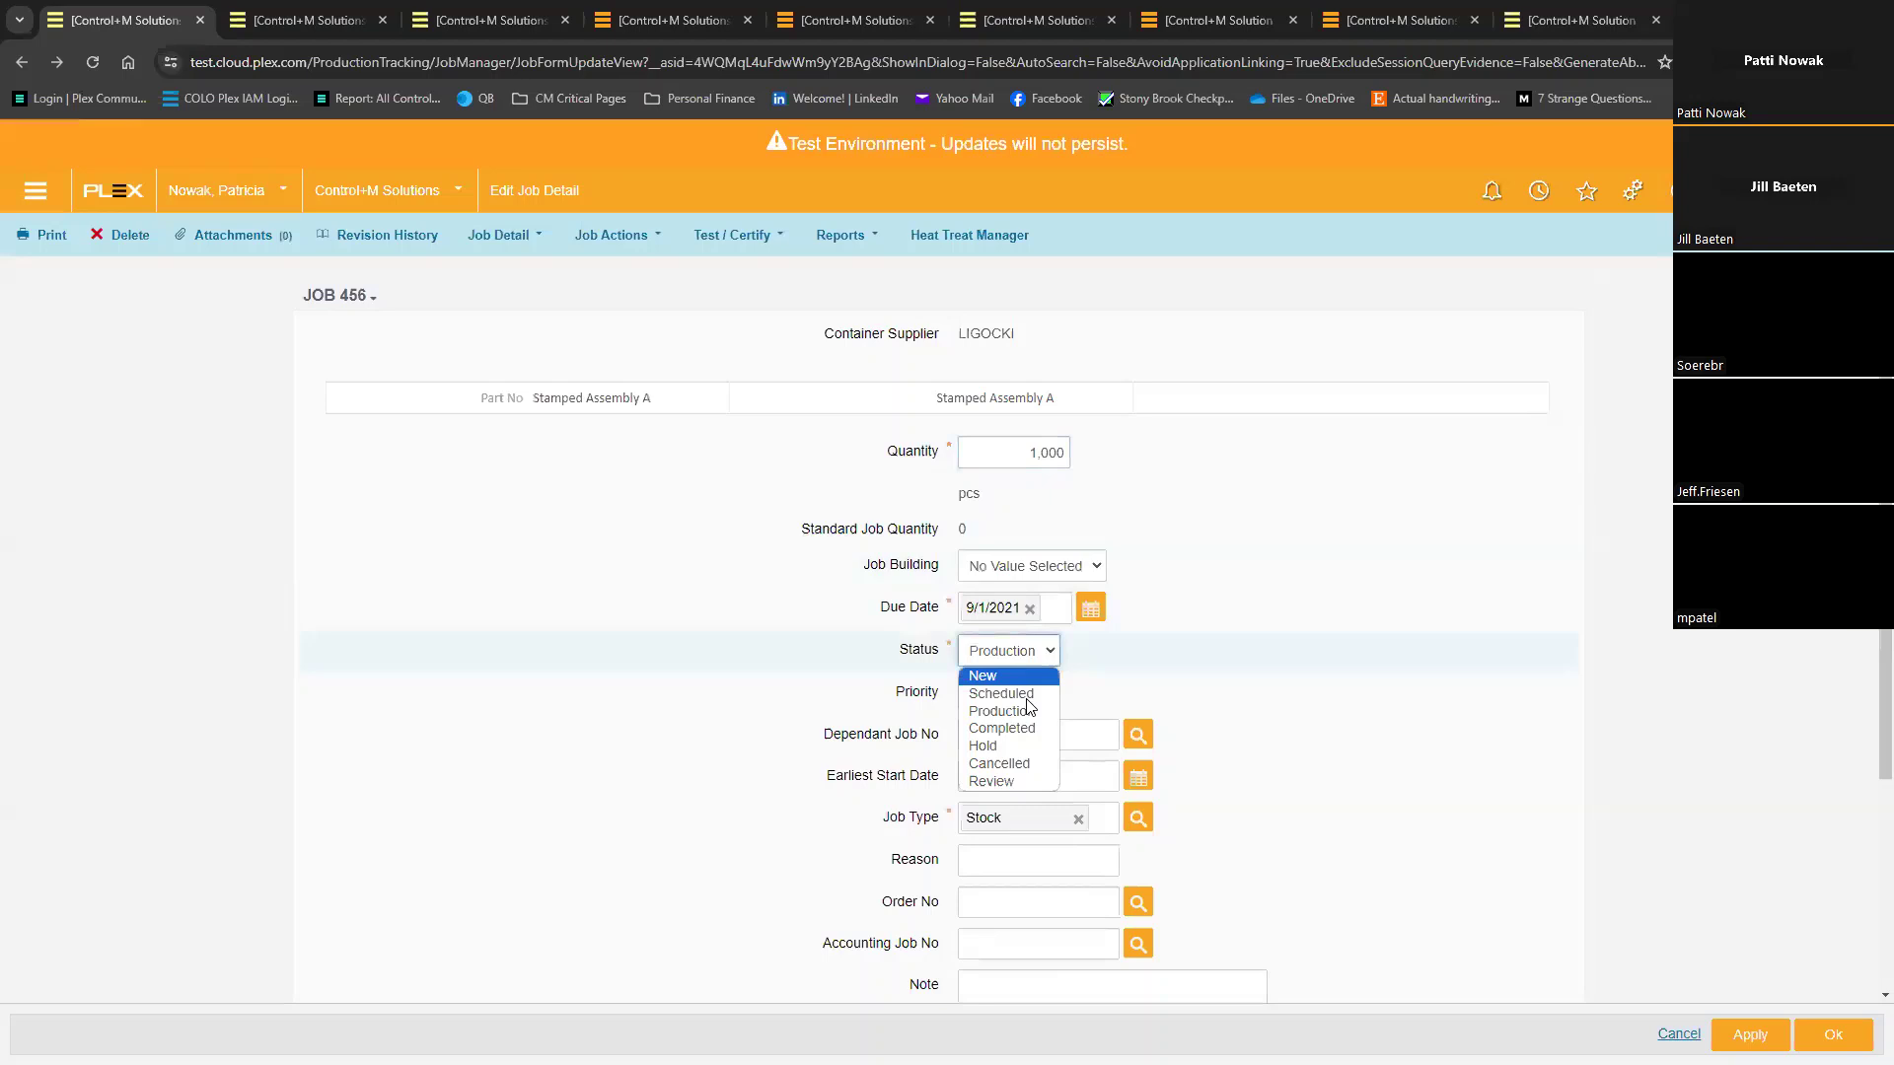
{"action": "left_click", "coordinate": [1023, 732]}
{"action": "left_click", "coordinate": [1836, 1034]}
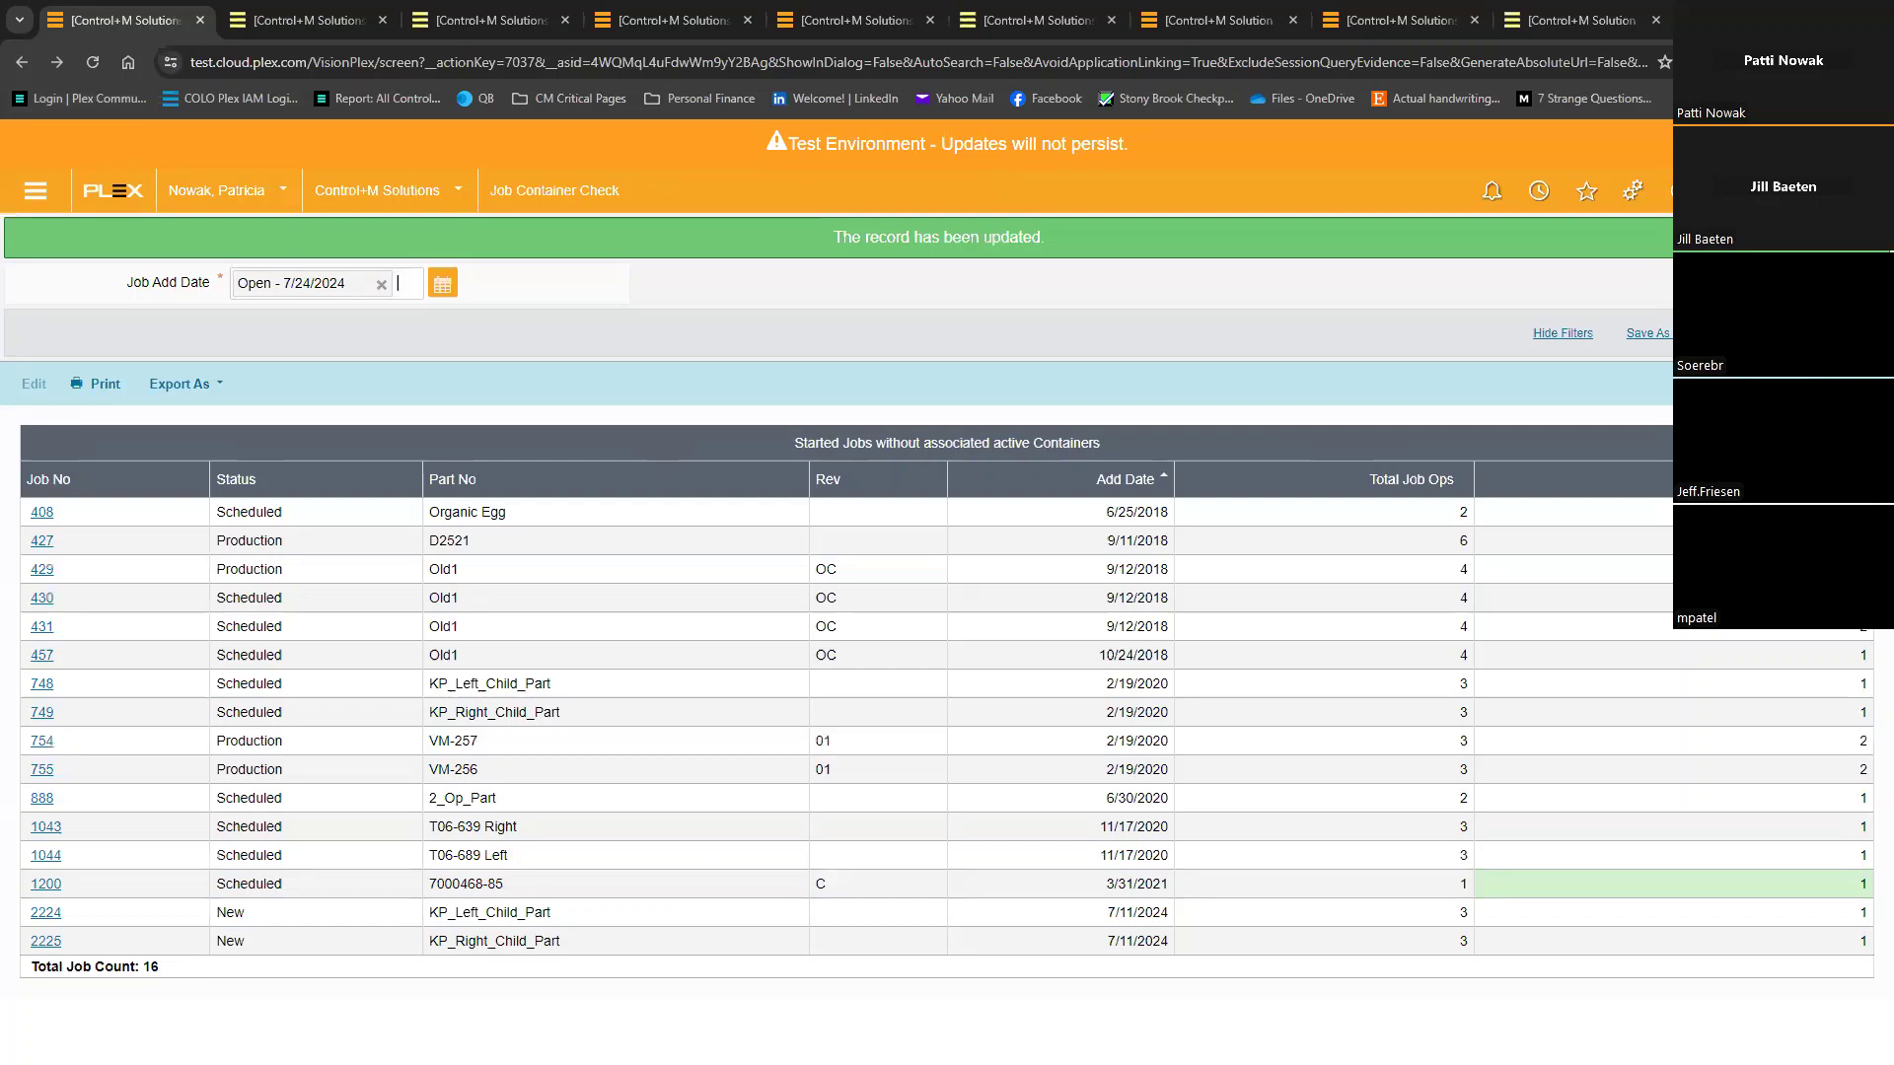
{"action": "key", "text": "alt+Tab"}
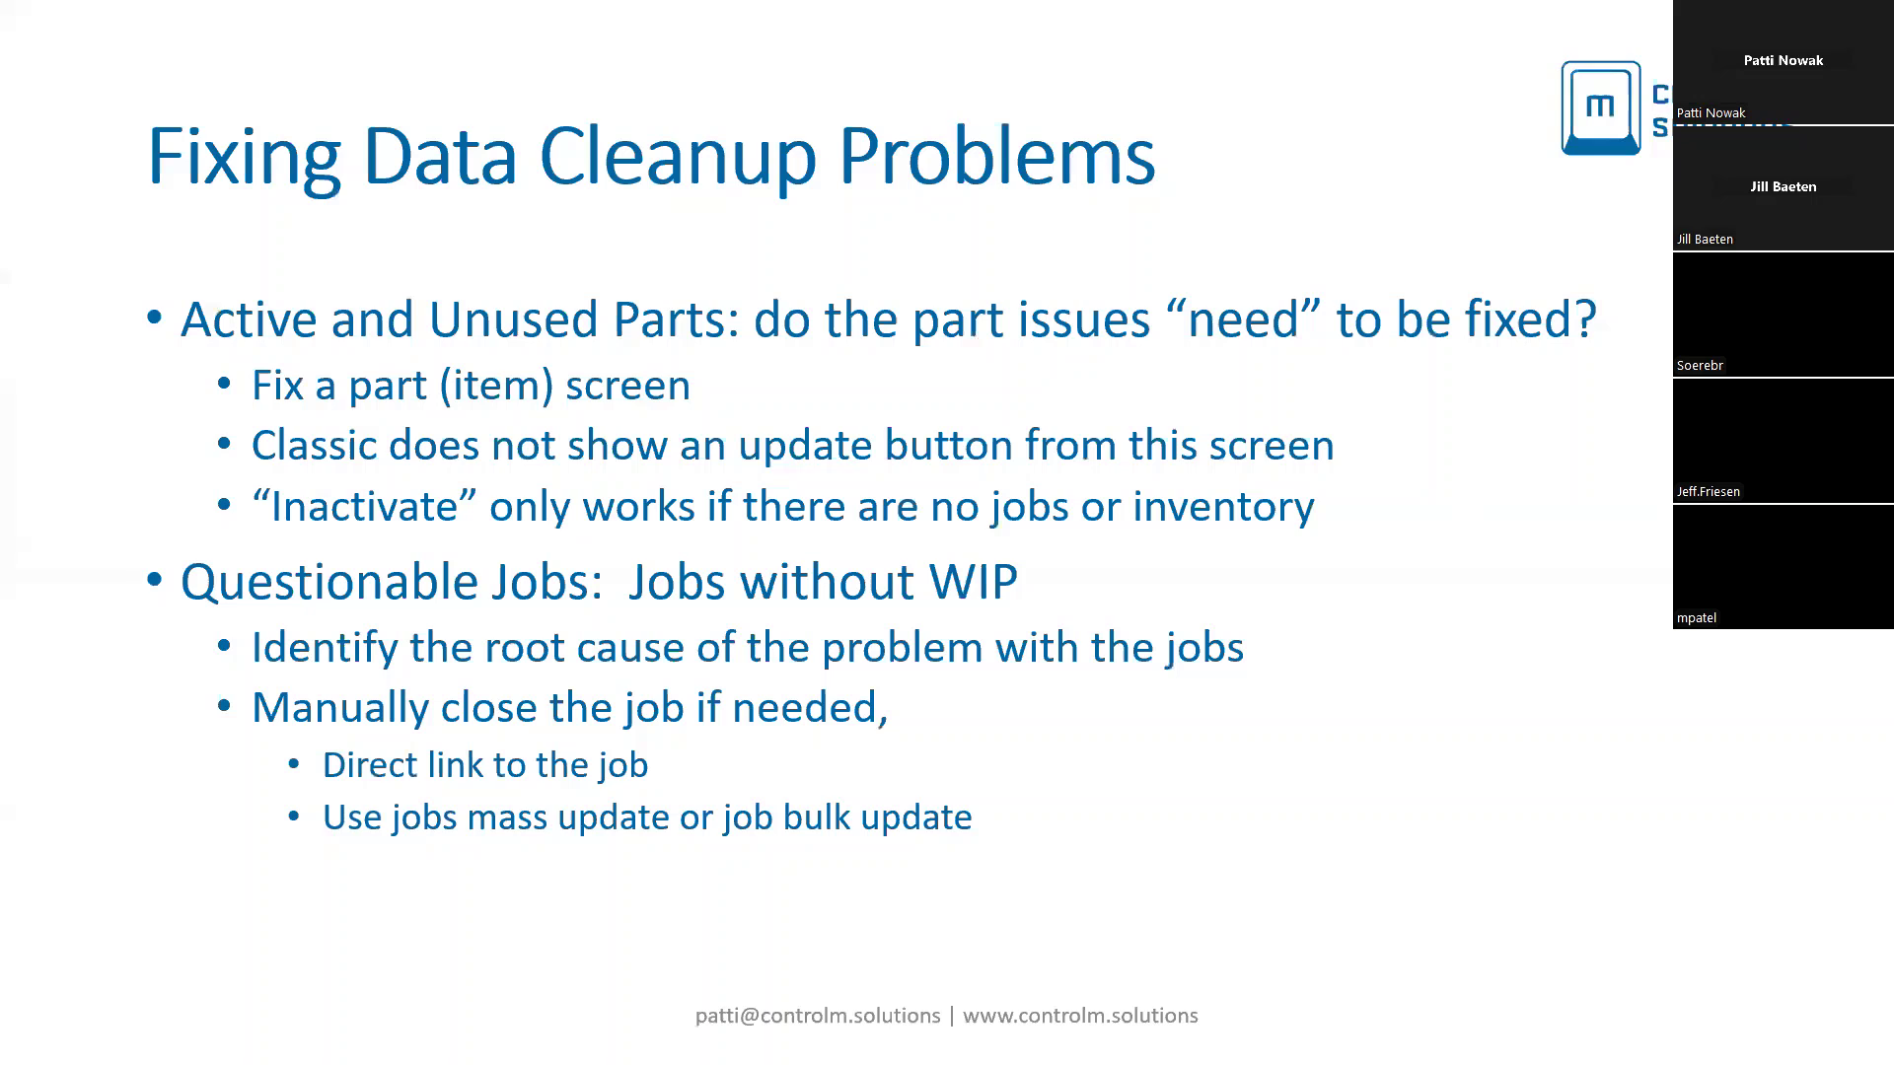
{"action": "key", "text": "Right"}
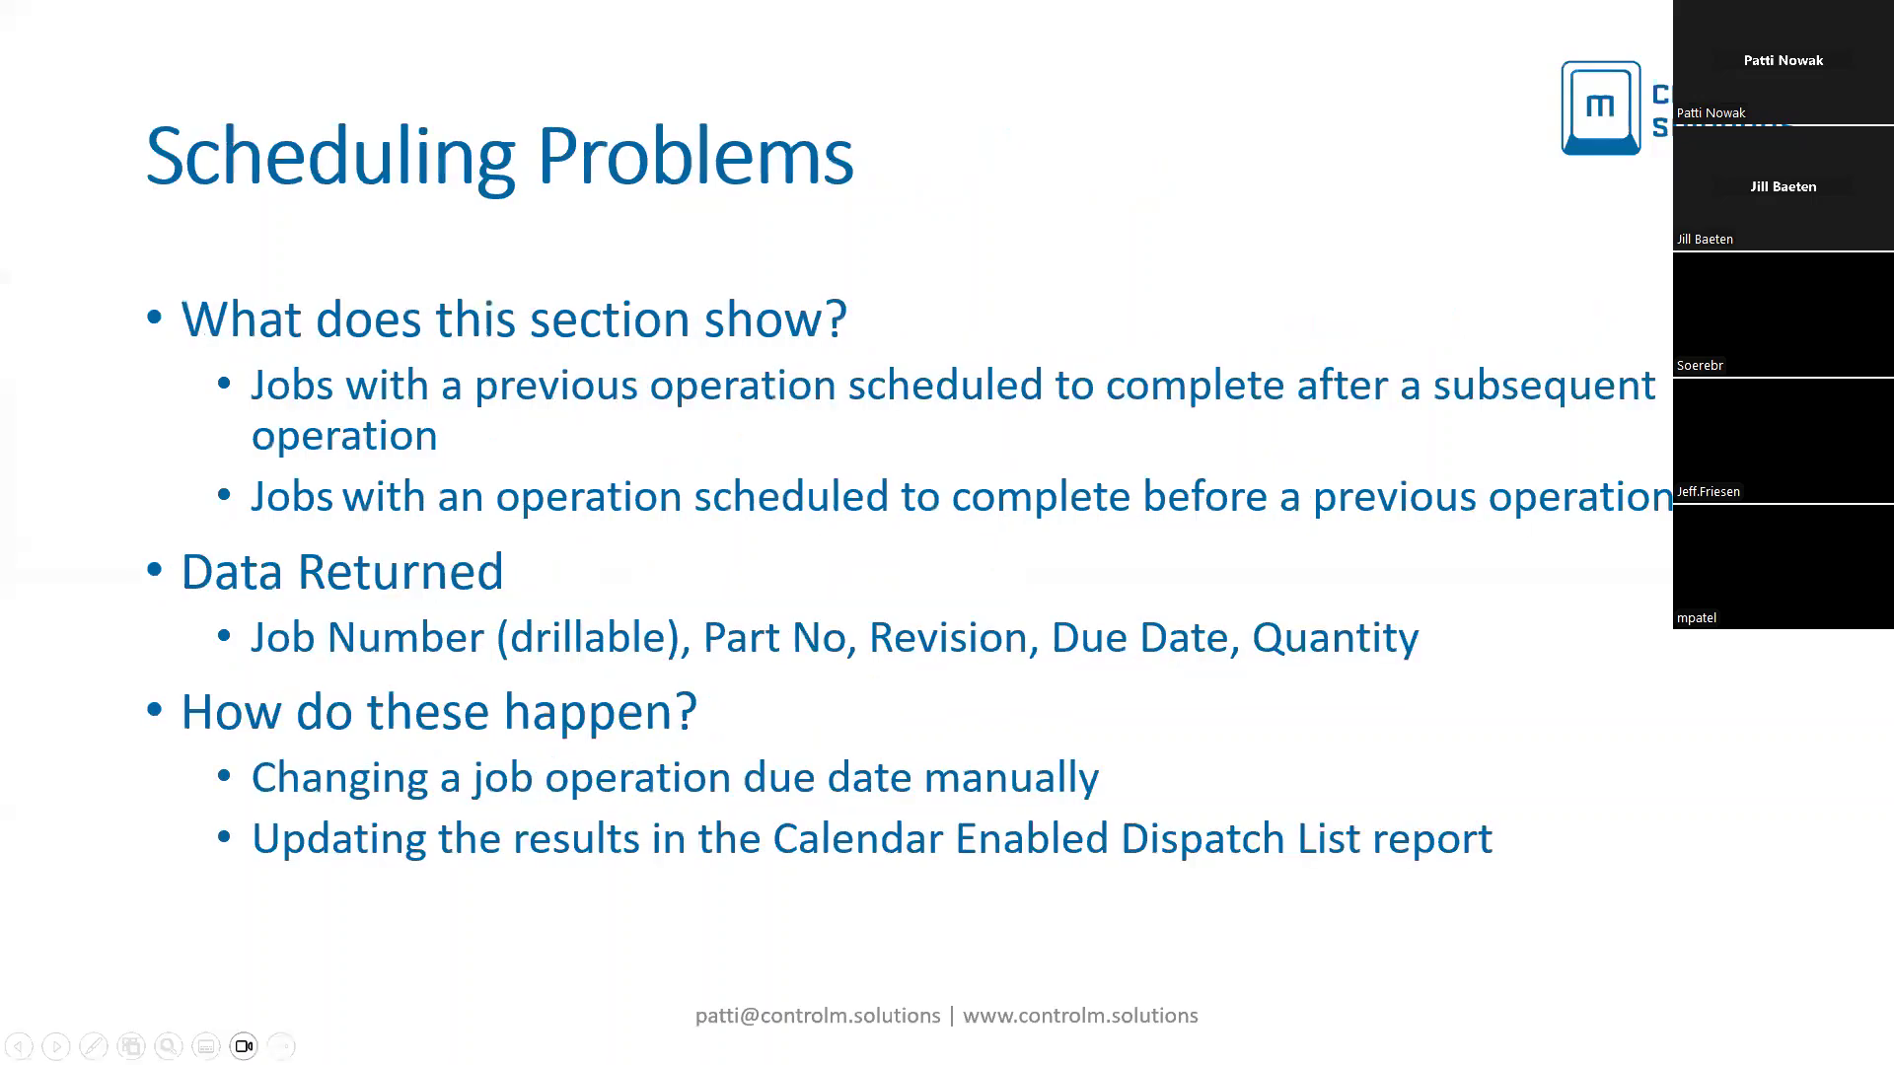
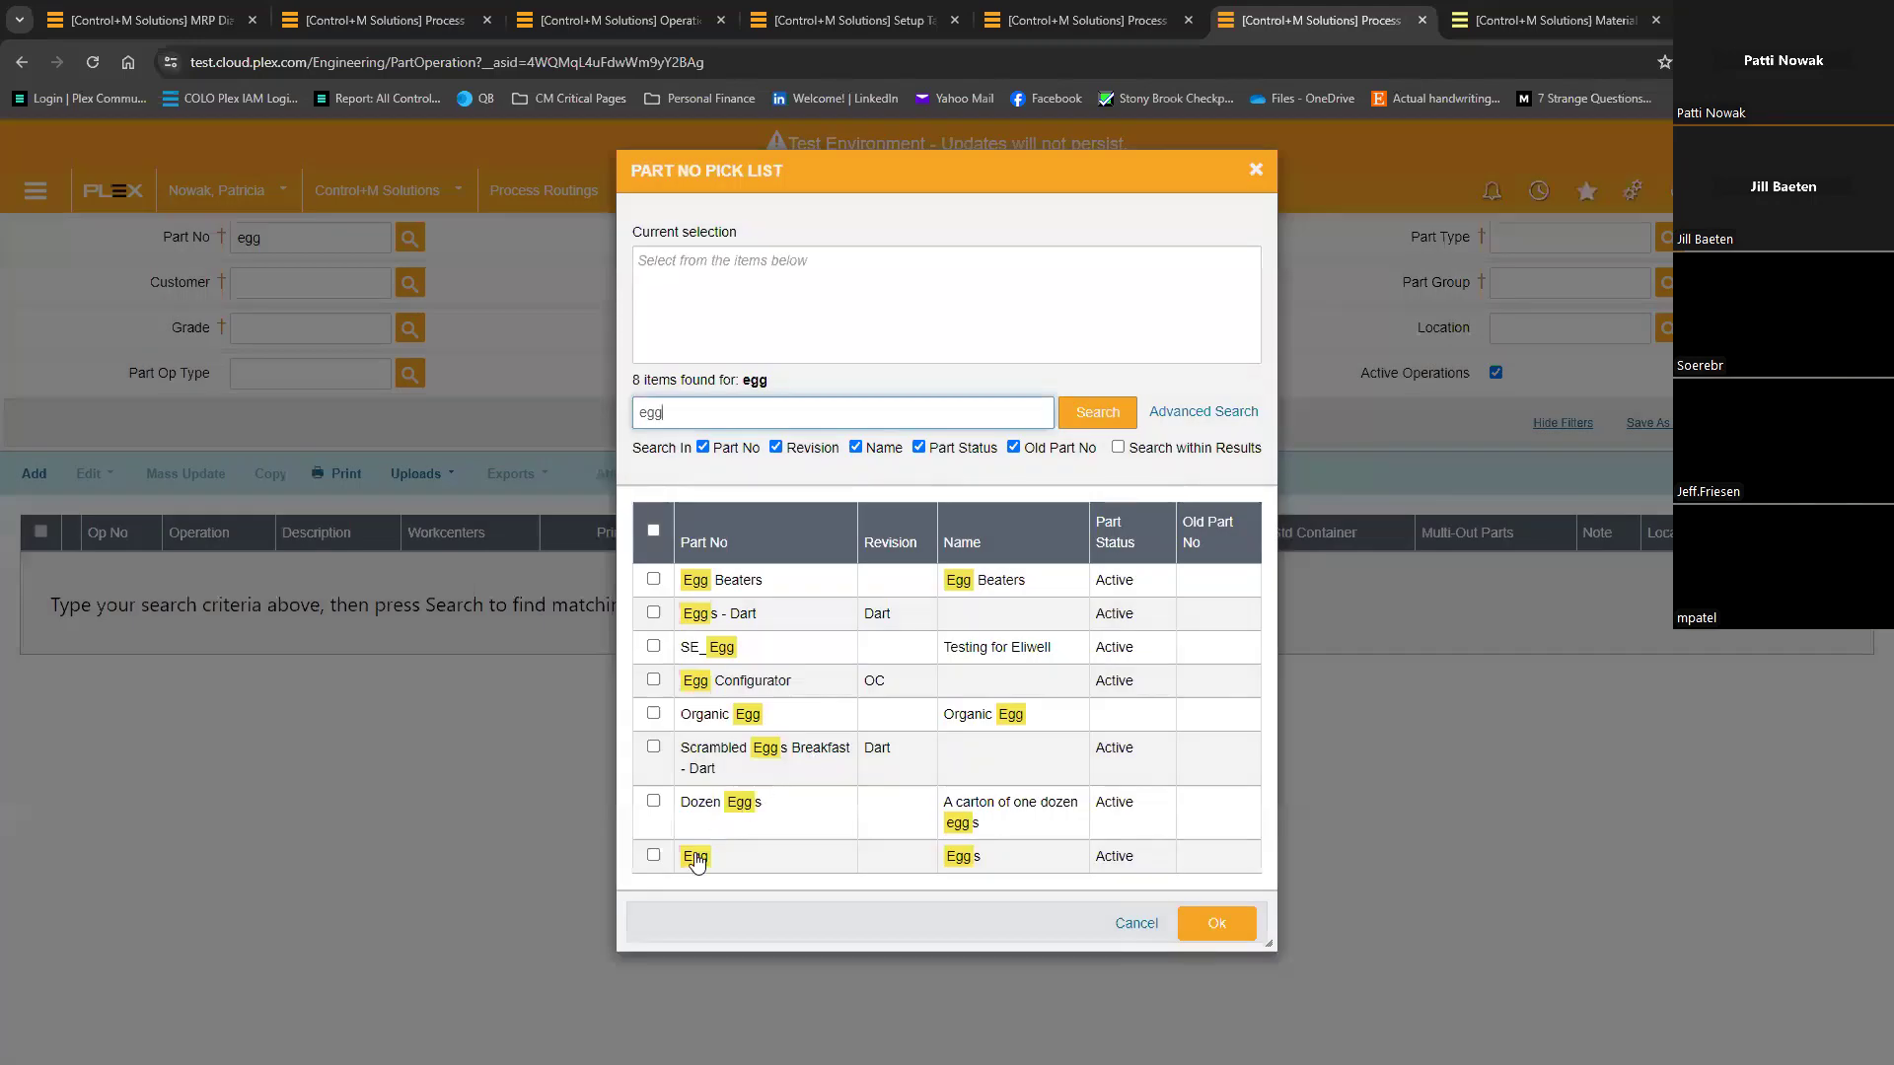
Step: Show the process routing of part Egg and open the approved suppliers of its Receive Pcs operation
{"action": "left_click", "coordinate": [1216, 923]}
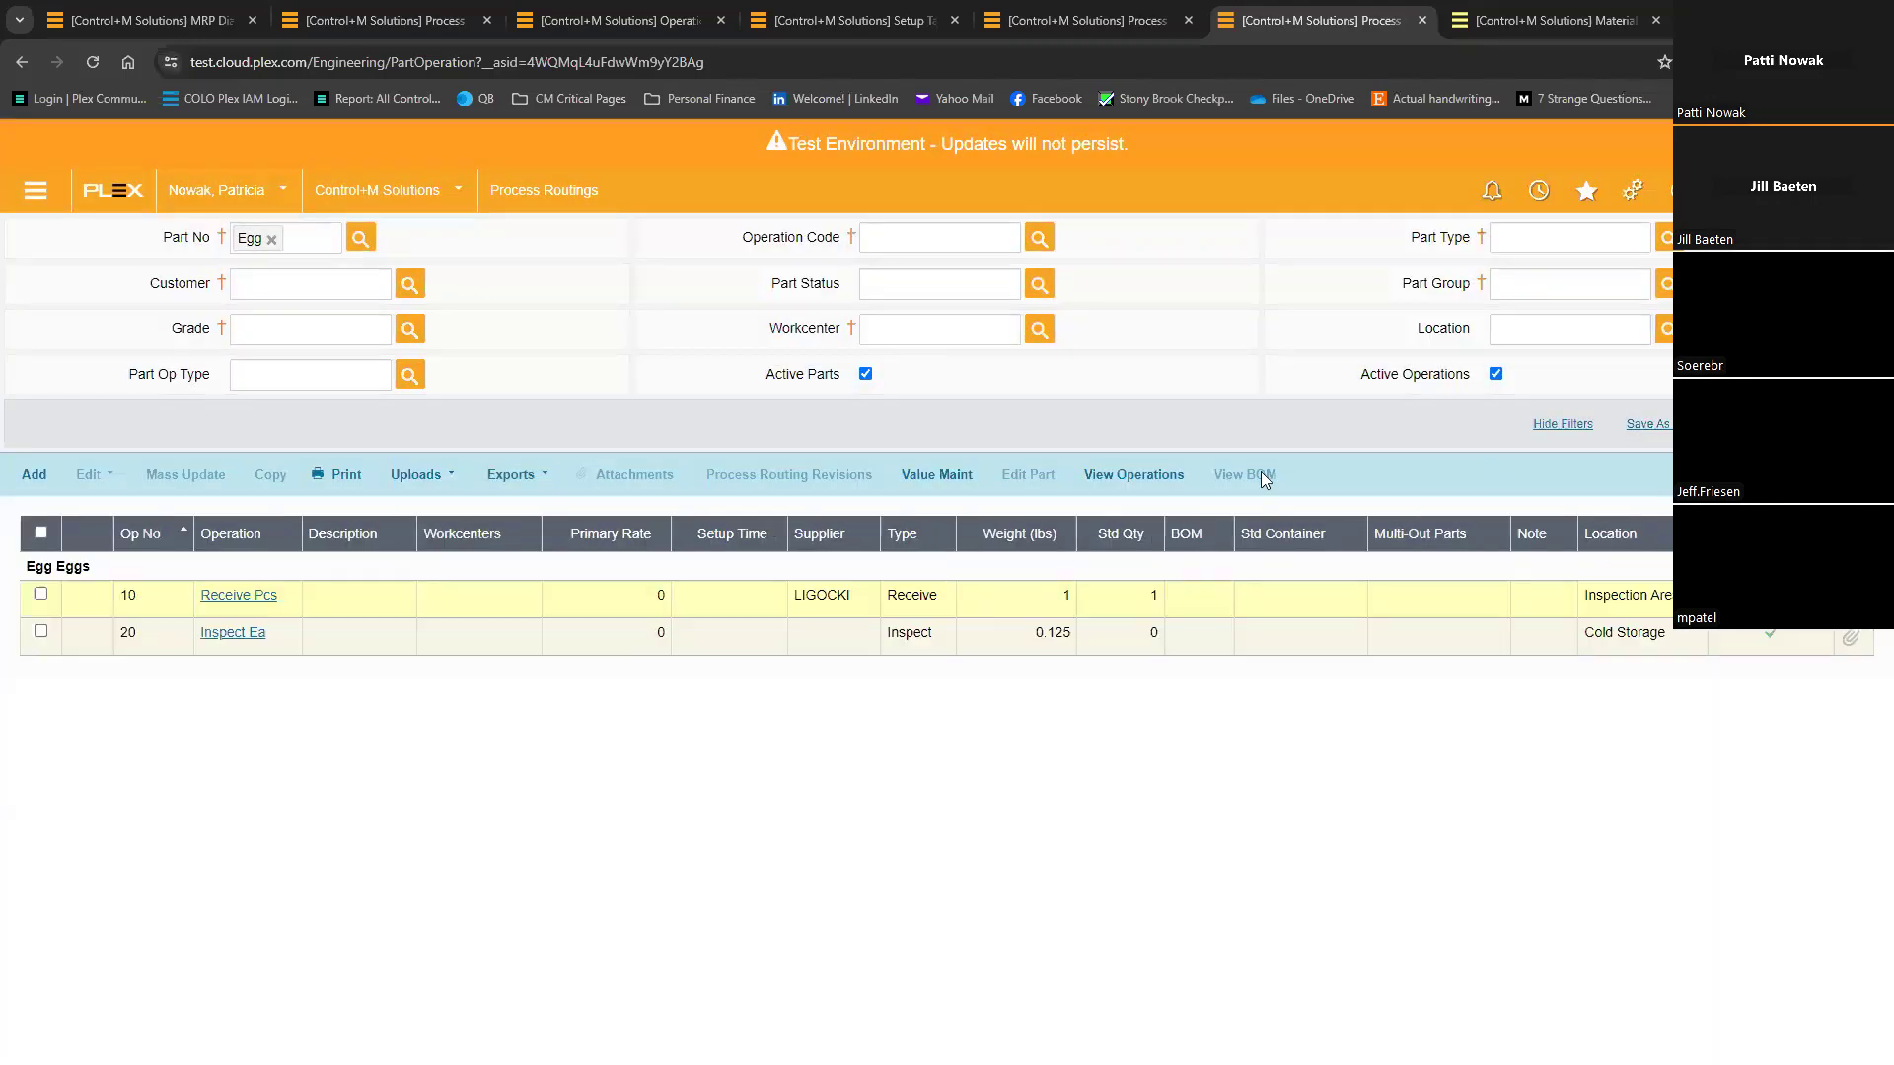
{"action": "left_click", "coordinate": [558, 603]}
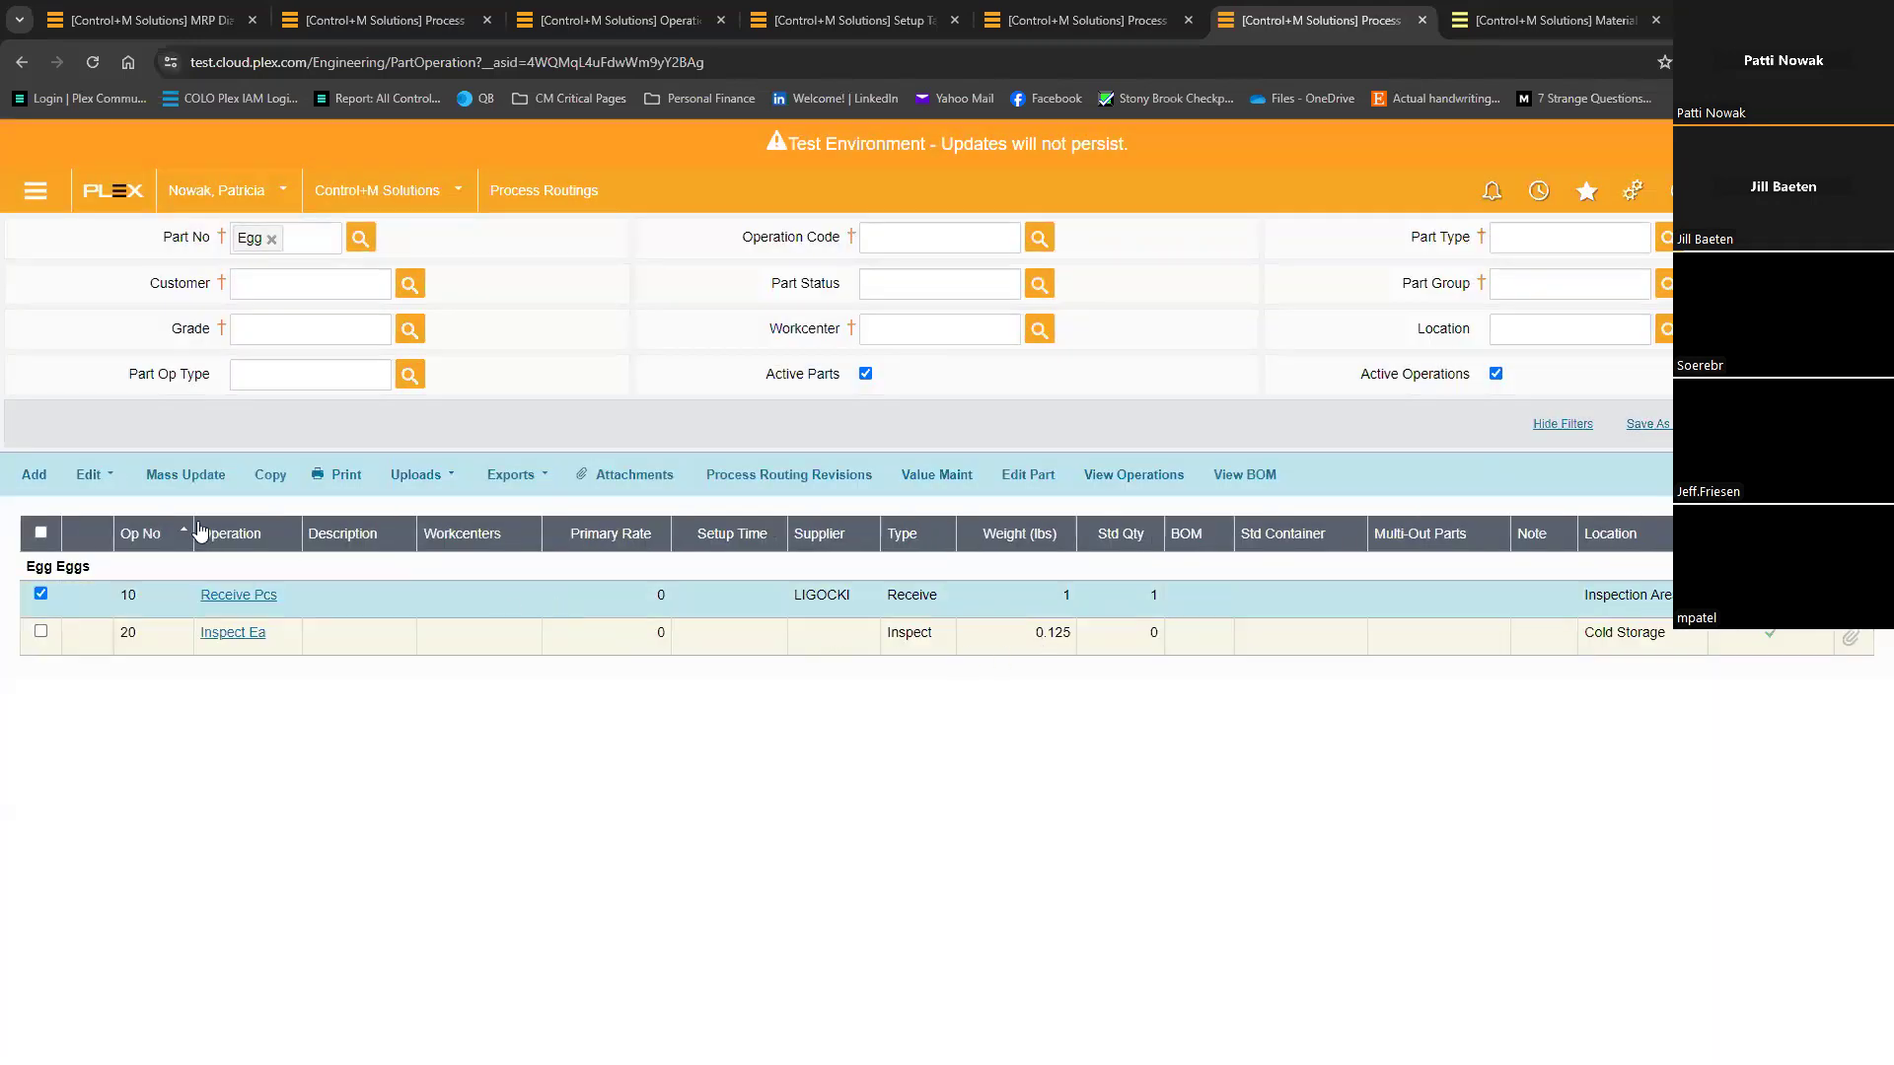
{"action": "left_click", "coordinate": [103, 476]}
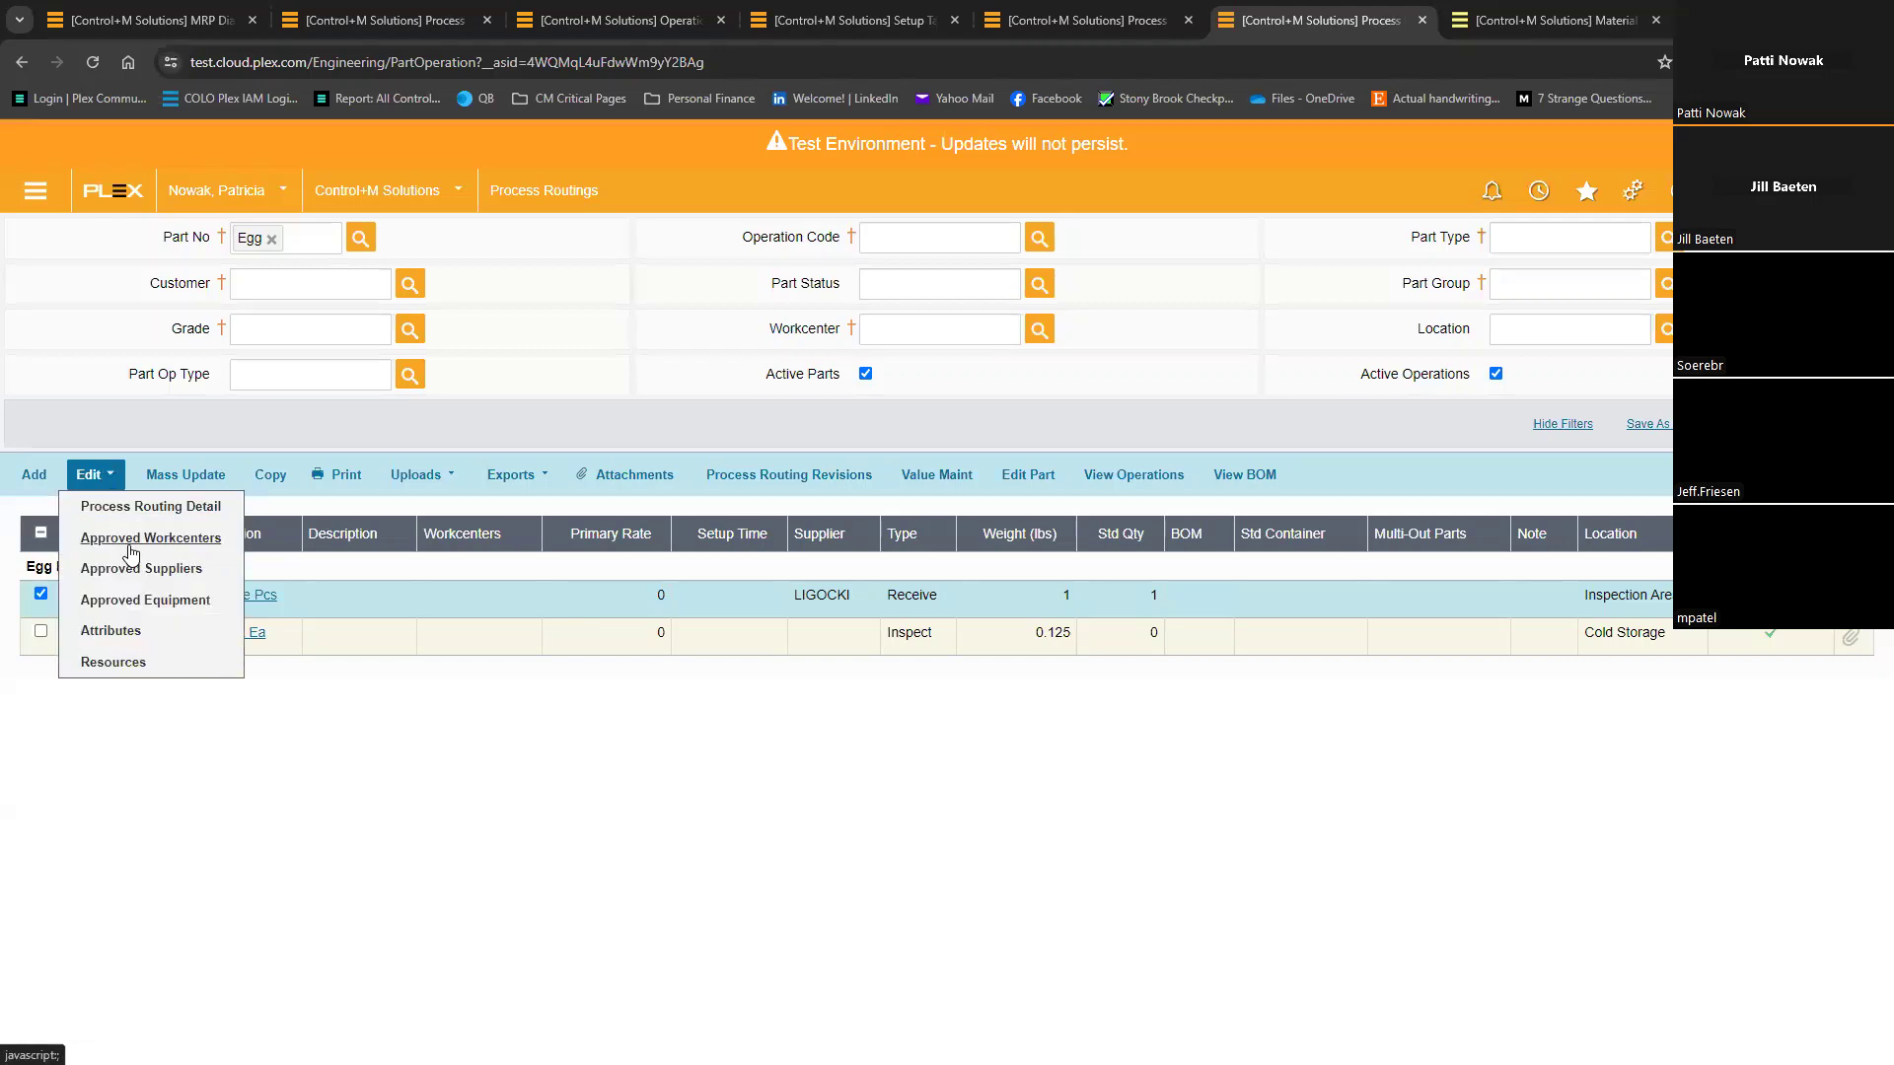
{"action": "left_click", "coordinate": [137, 570]}
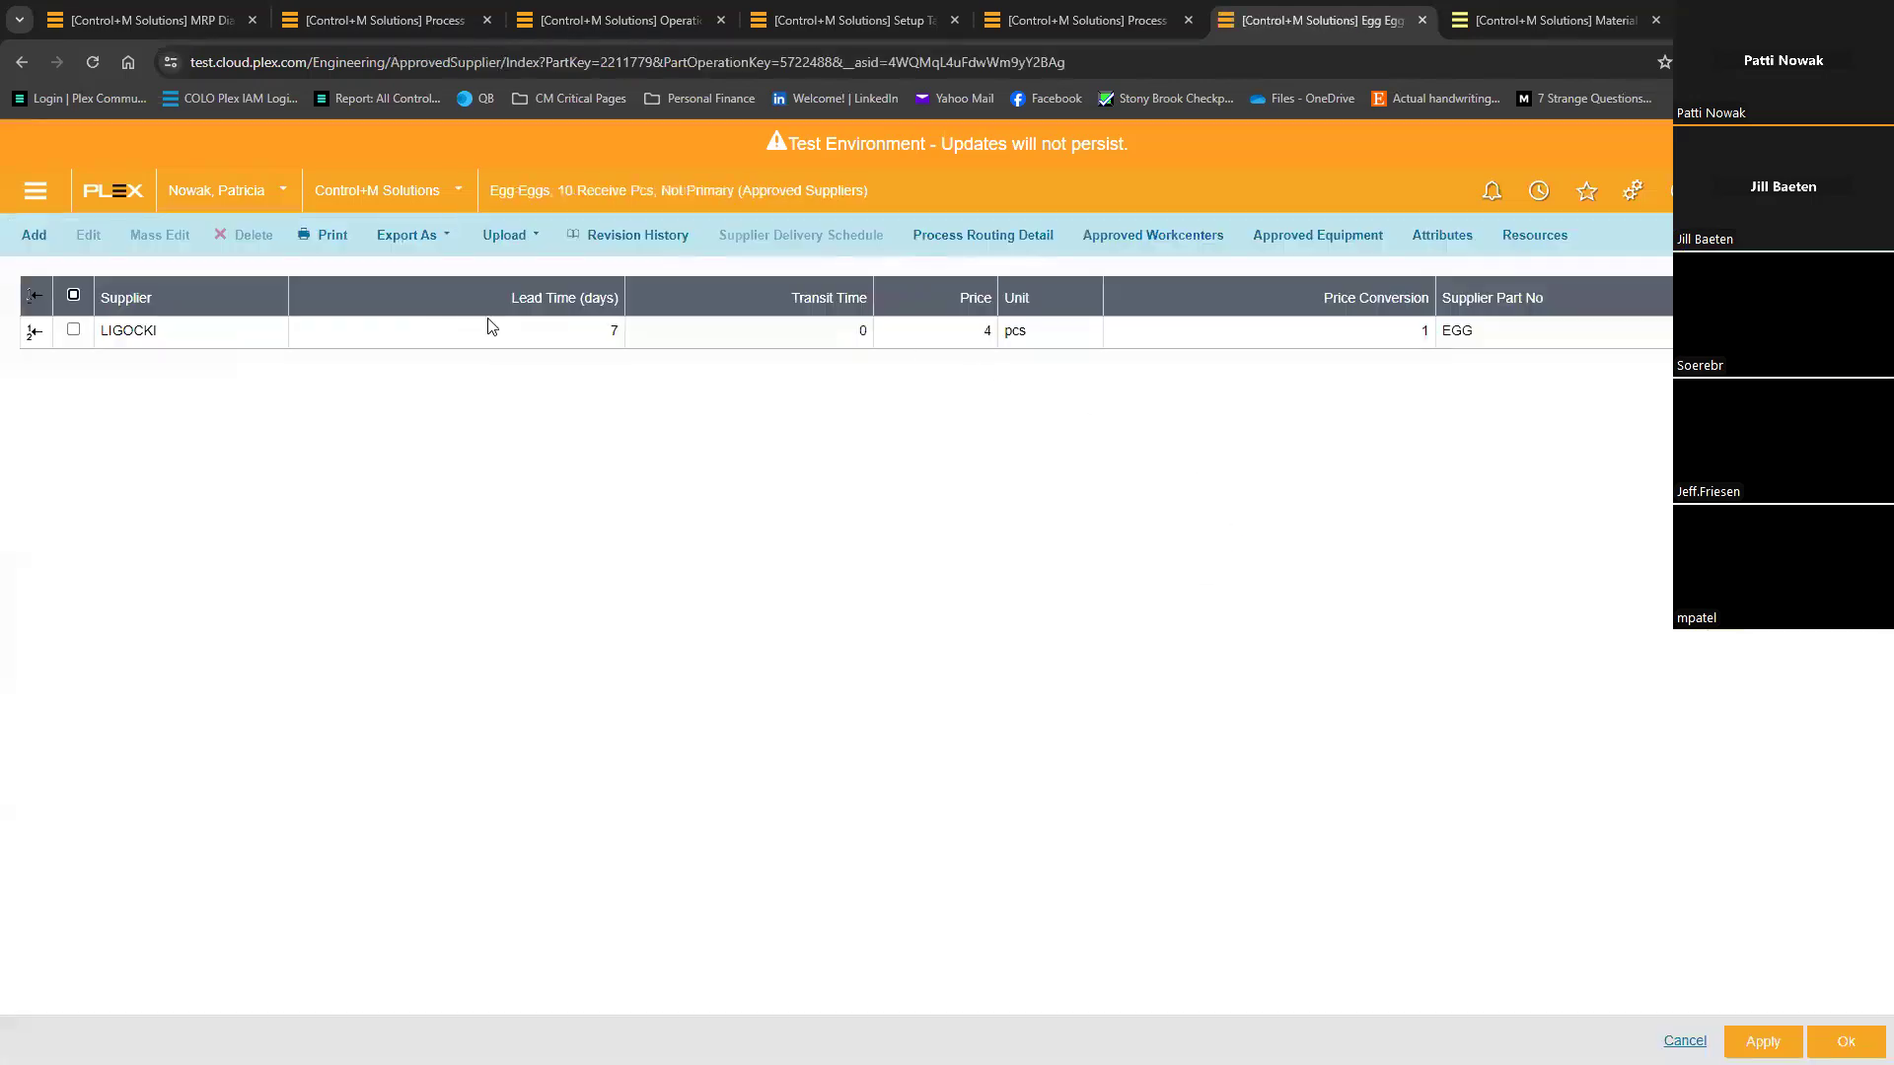
Step: Start a new approved supplier entry for the Receive Pcs operation with LIGOCKI as the supplier
{"action": "left_click", "coordinate": [1511, 341]}
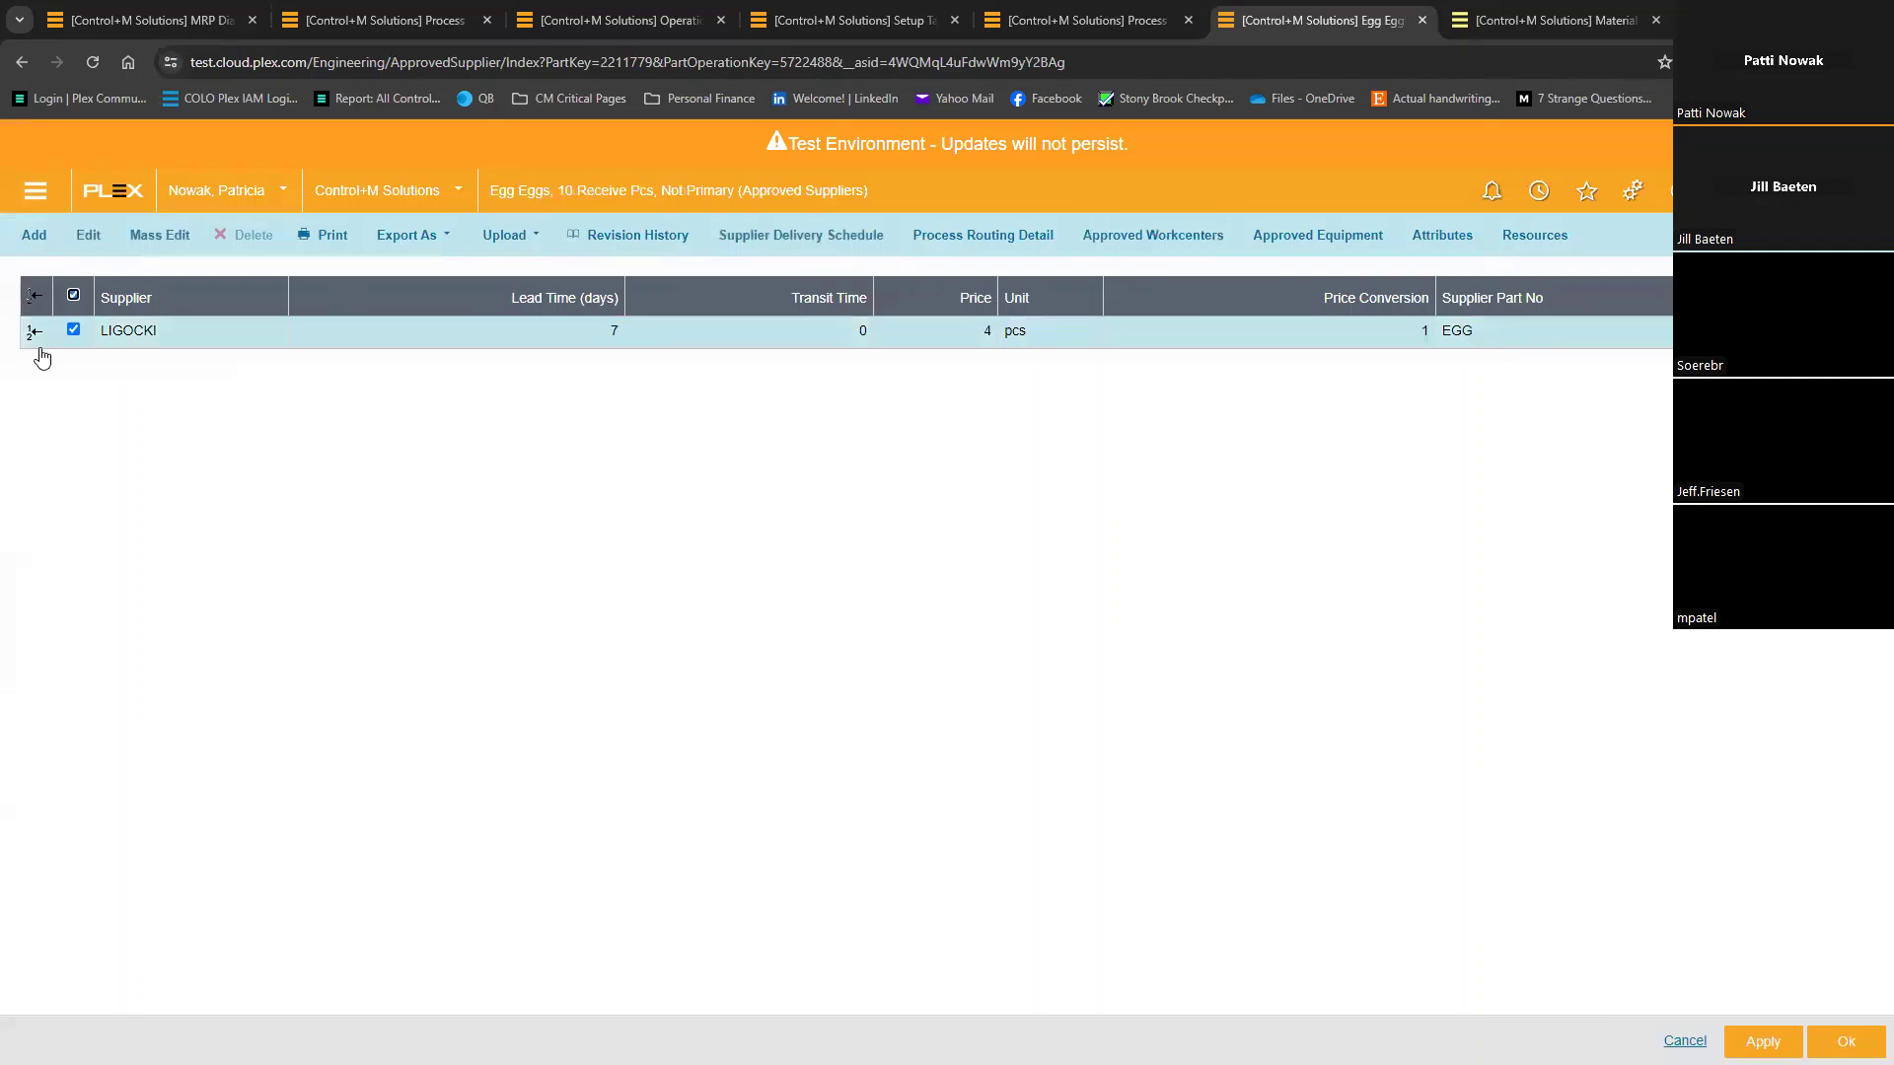
{"action": "left_click", "coordinate": [33, 235]}
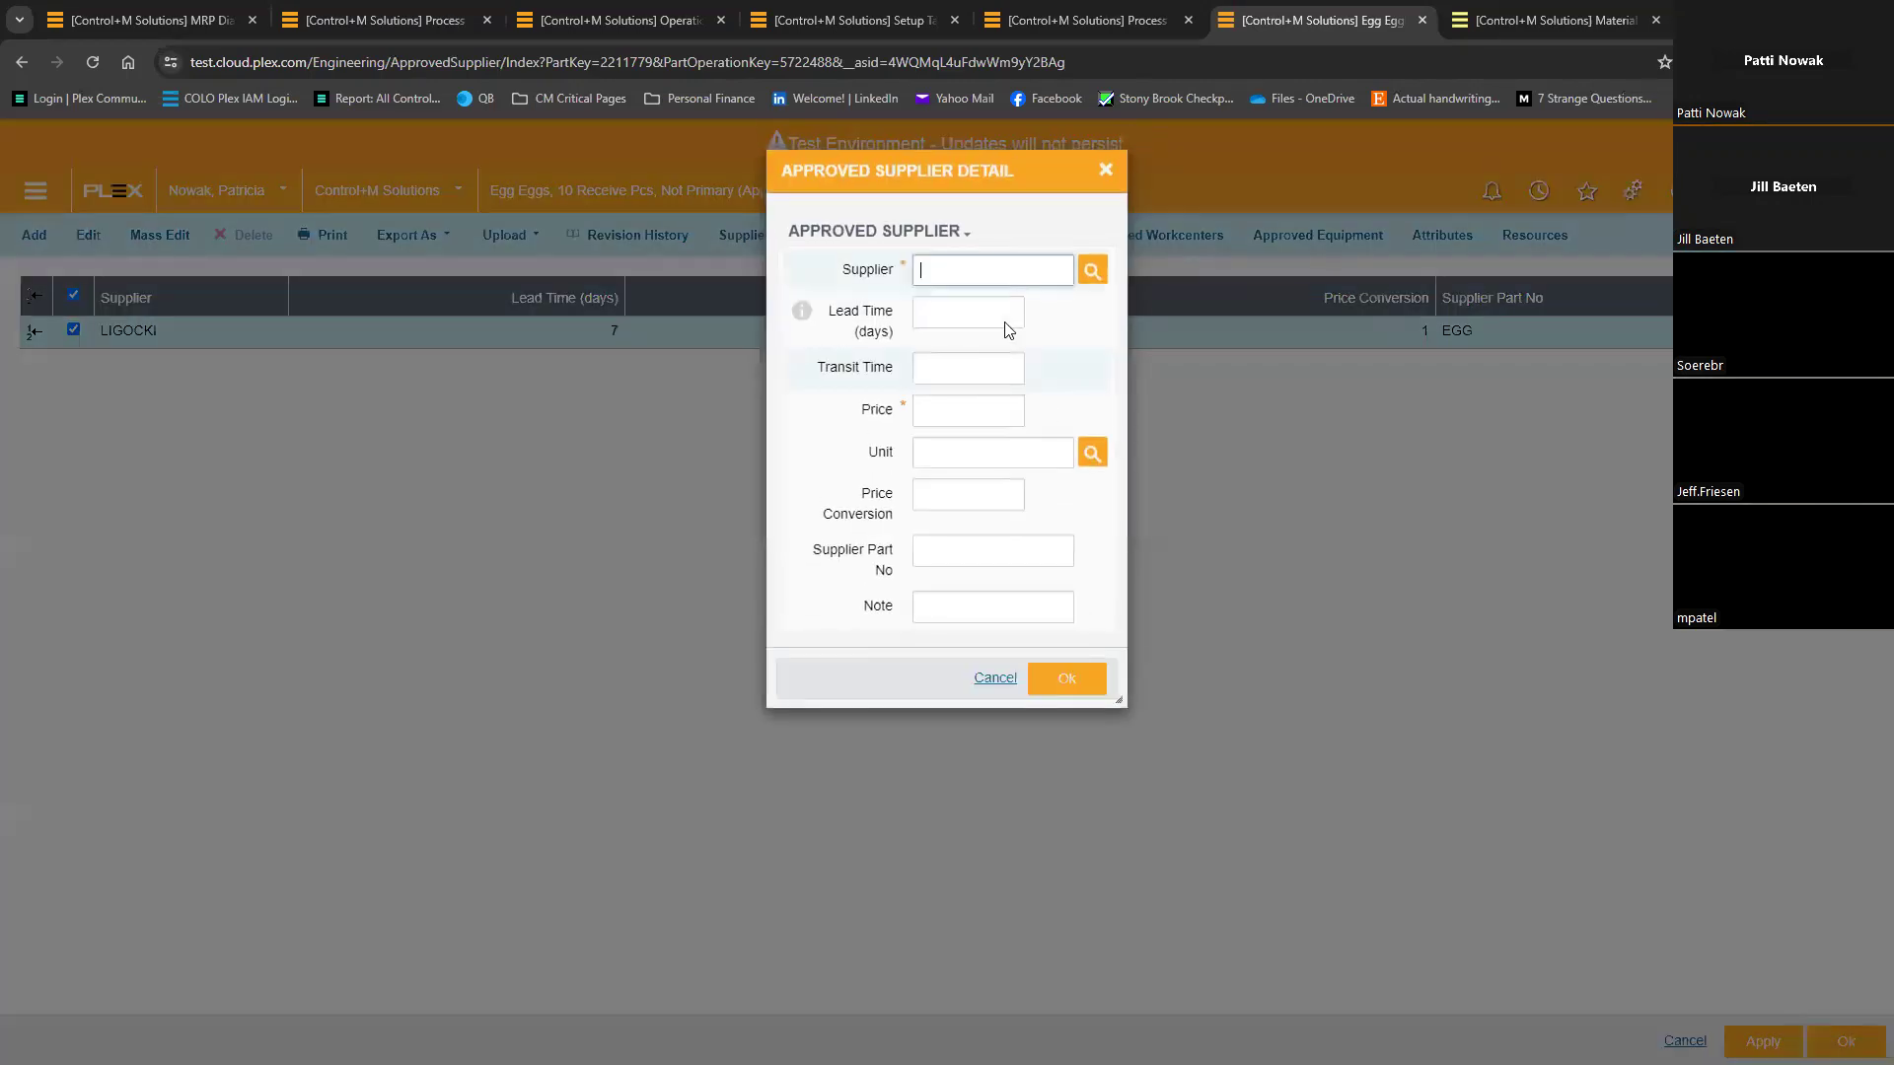
{"action": "type", "text": "lic"}
{"action": "key", "text": "Tab"}
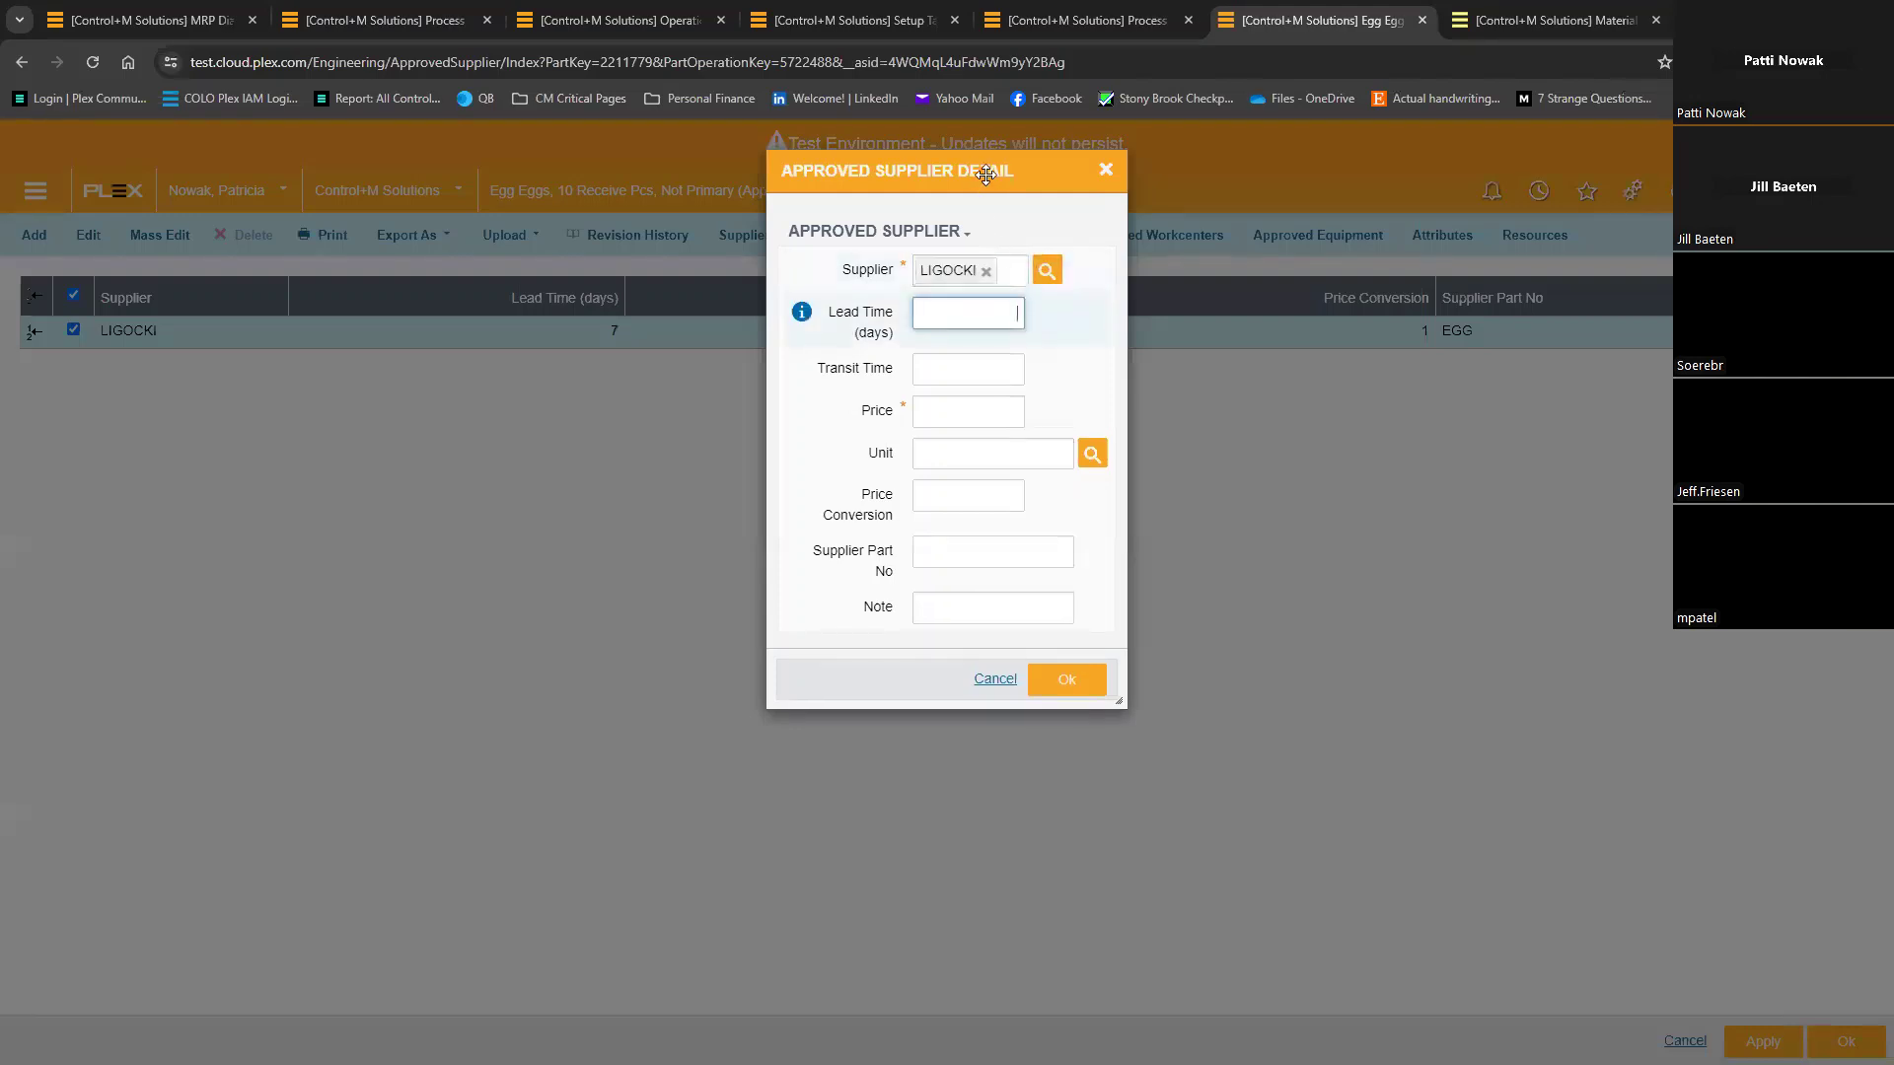
Step: Set the new supplier entry's lead time to 7 days and its transit time to 0
{"action": "left_click_drag", "start_coordinate": [1015, 173], "coordinate": [955, 423]}
{"action": "left_click", "coordinate": [903, 490]}
{"action": "left_click", "coordinate": [903, 569]}
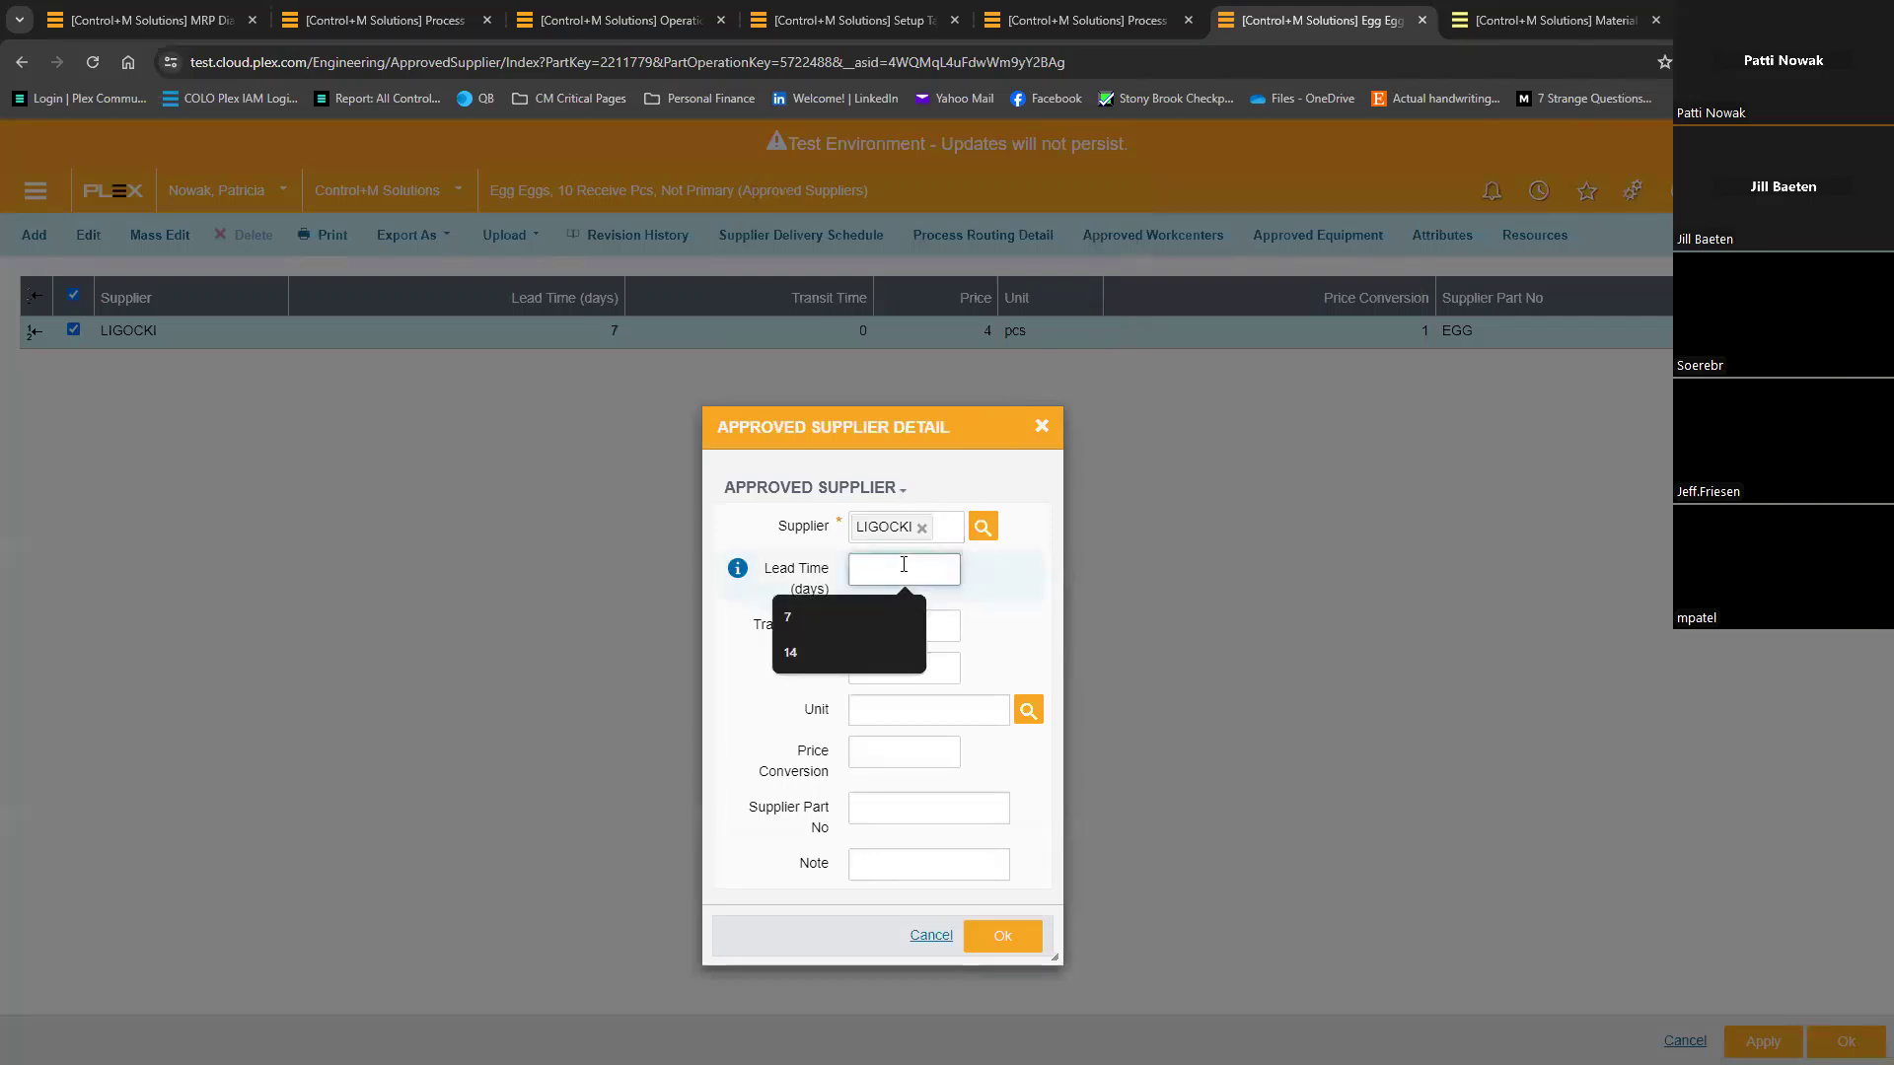
{"action": "type", "text": "7"}
{"action": "left_click", "coordinate": [894, 628]}
{"action": "type", "text": "0"}
{"action": "key", "text": "Tab"}
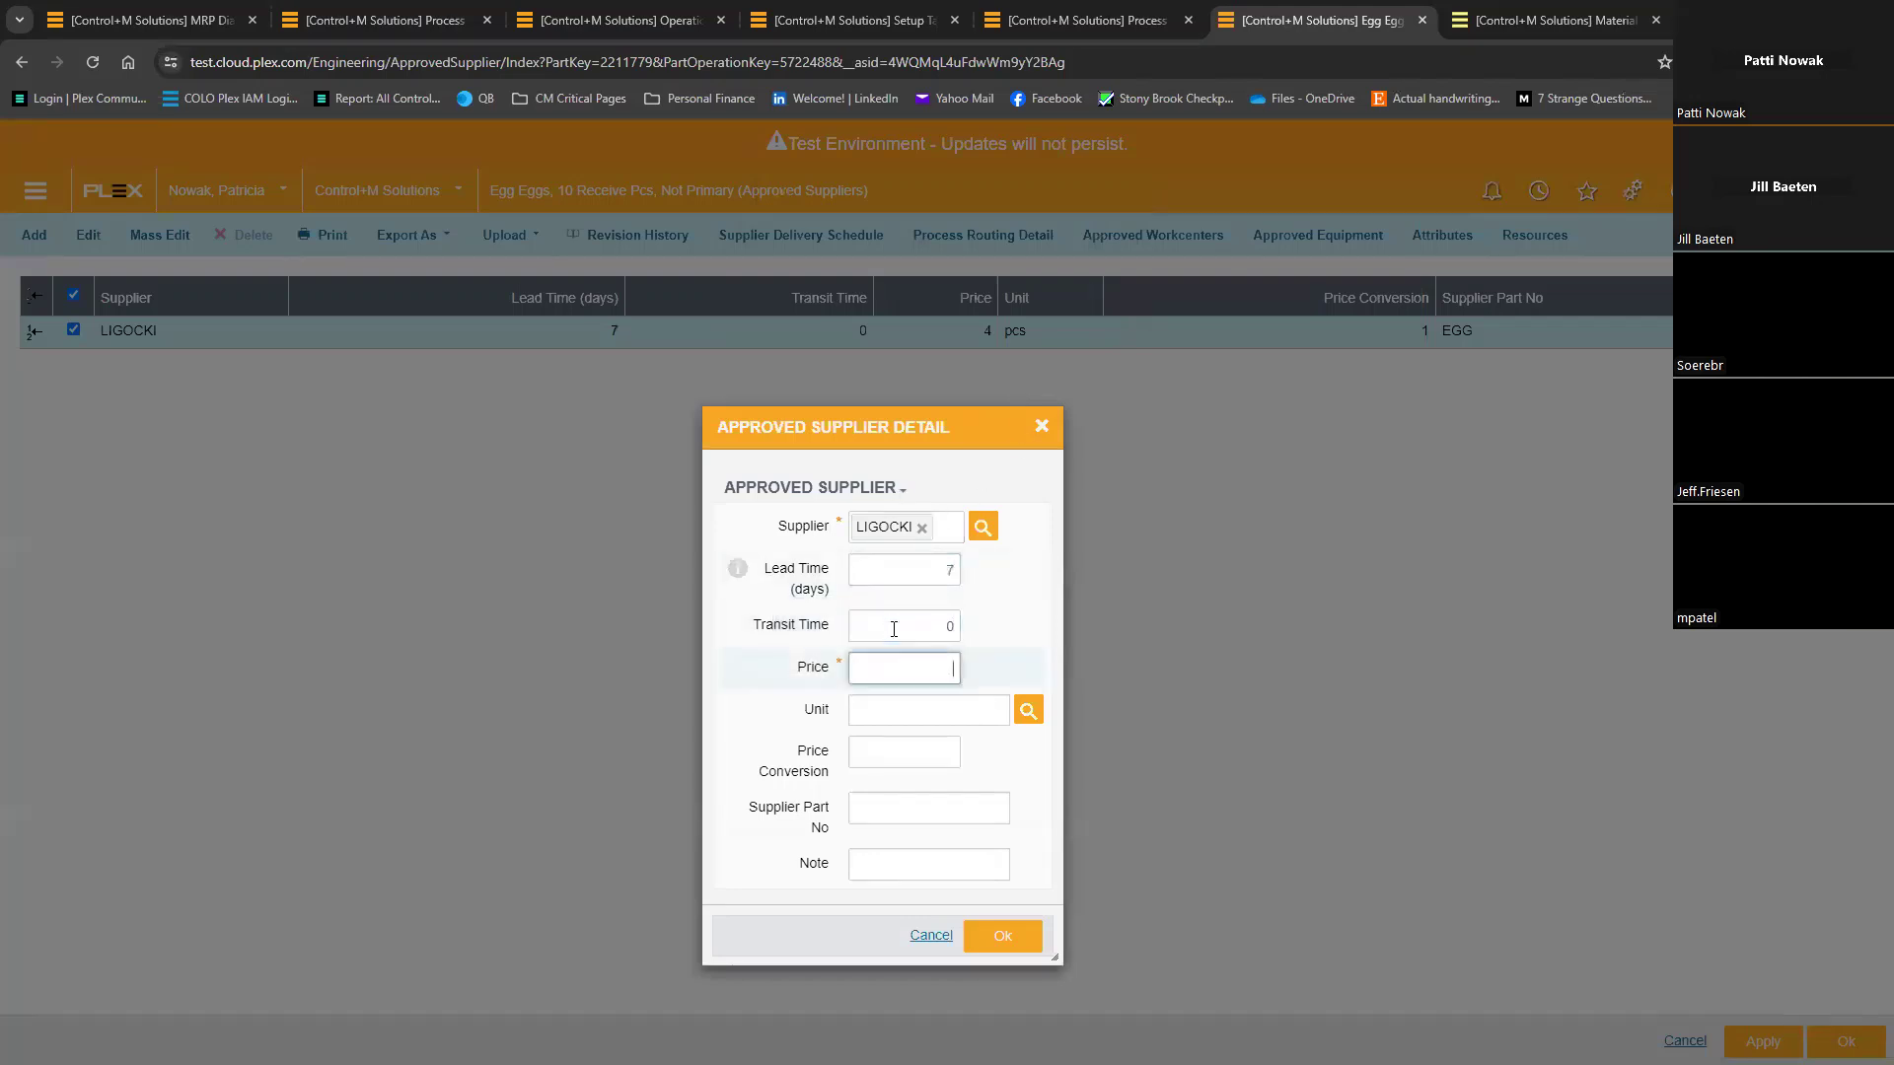
Step: Try to save the supplier entry with price 4, unit pcs, price conversion 1 and supplier part number EGG2
{"action": "type", "text": "4"}
{"action": "key", "text": "Tab"}
{"action": "type", "text": "pcs"}
{"action": "key", "text": "Tab"}
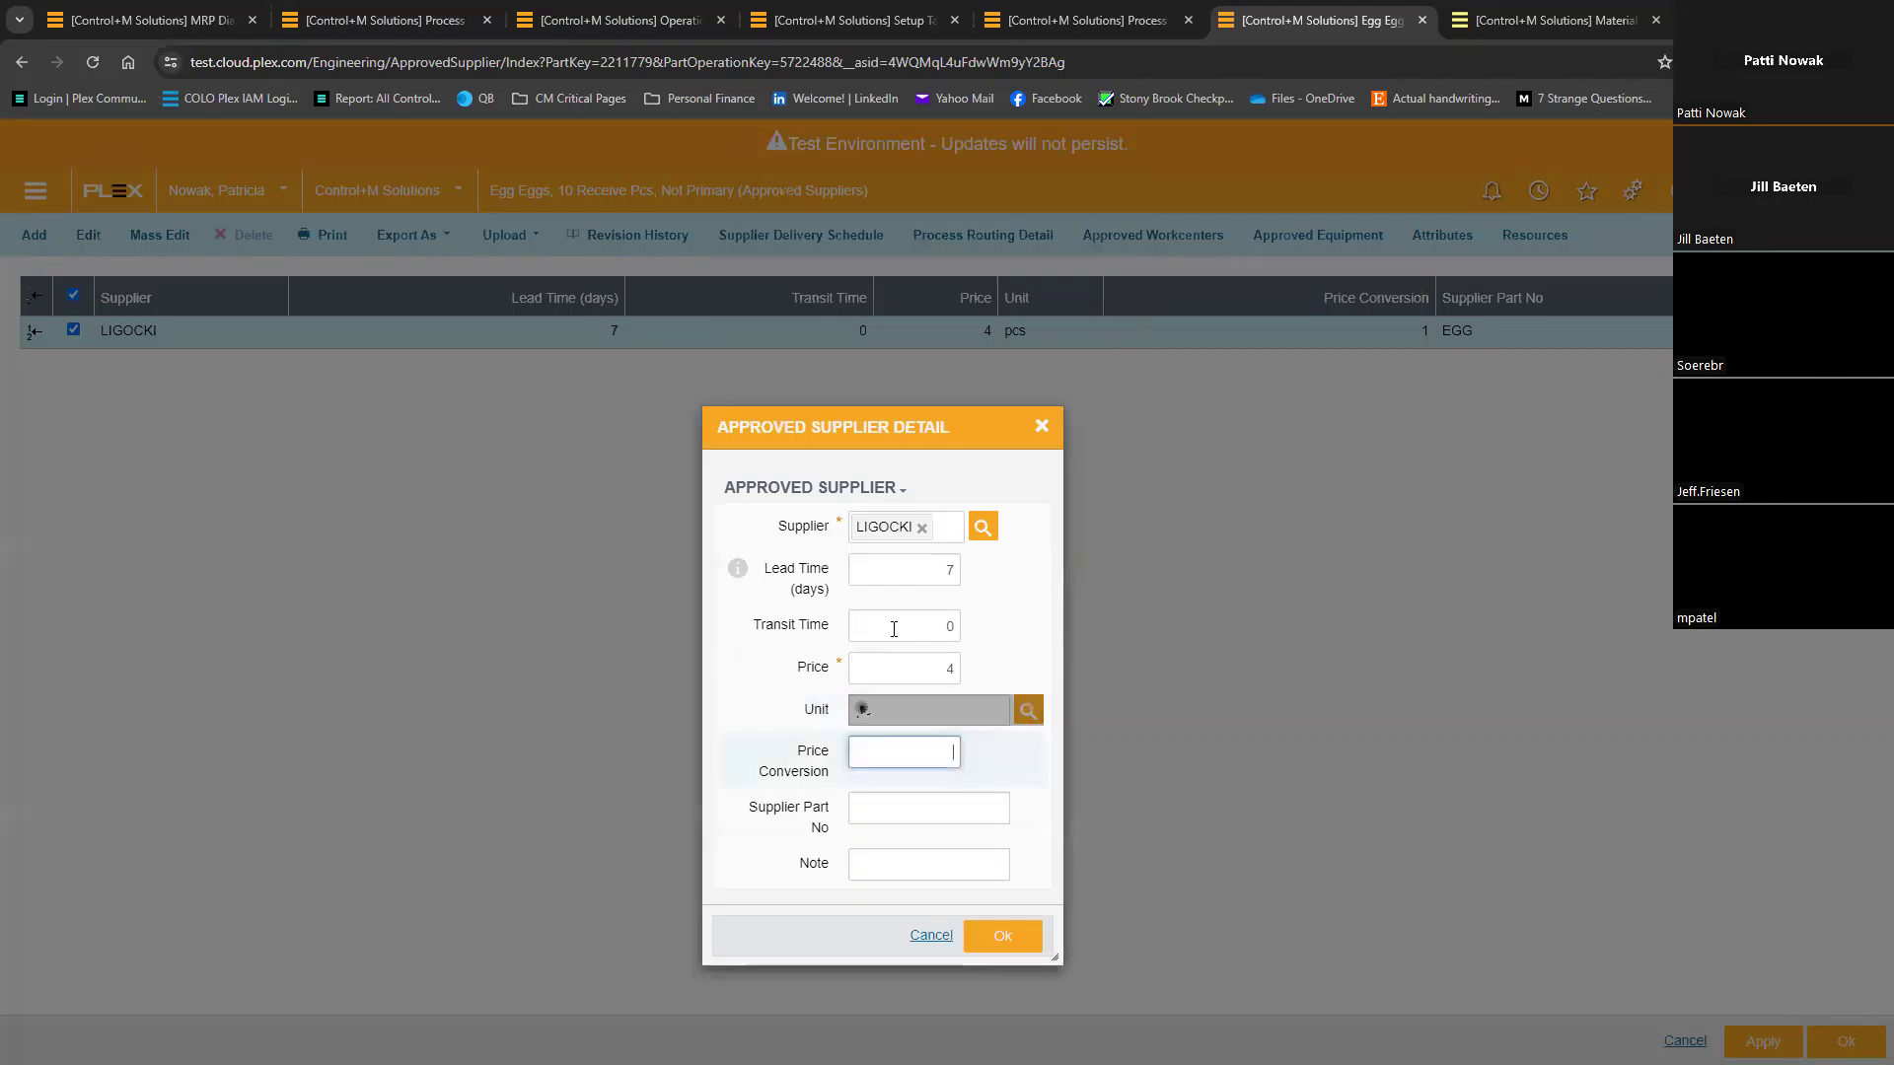
{"action": "type", "text": "1"}
{"action": "key", "text": "Tab"}
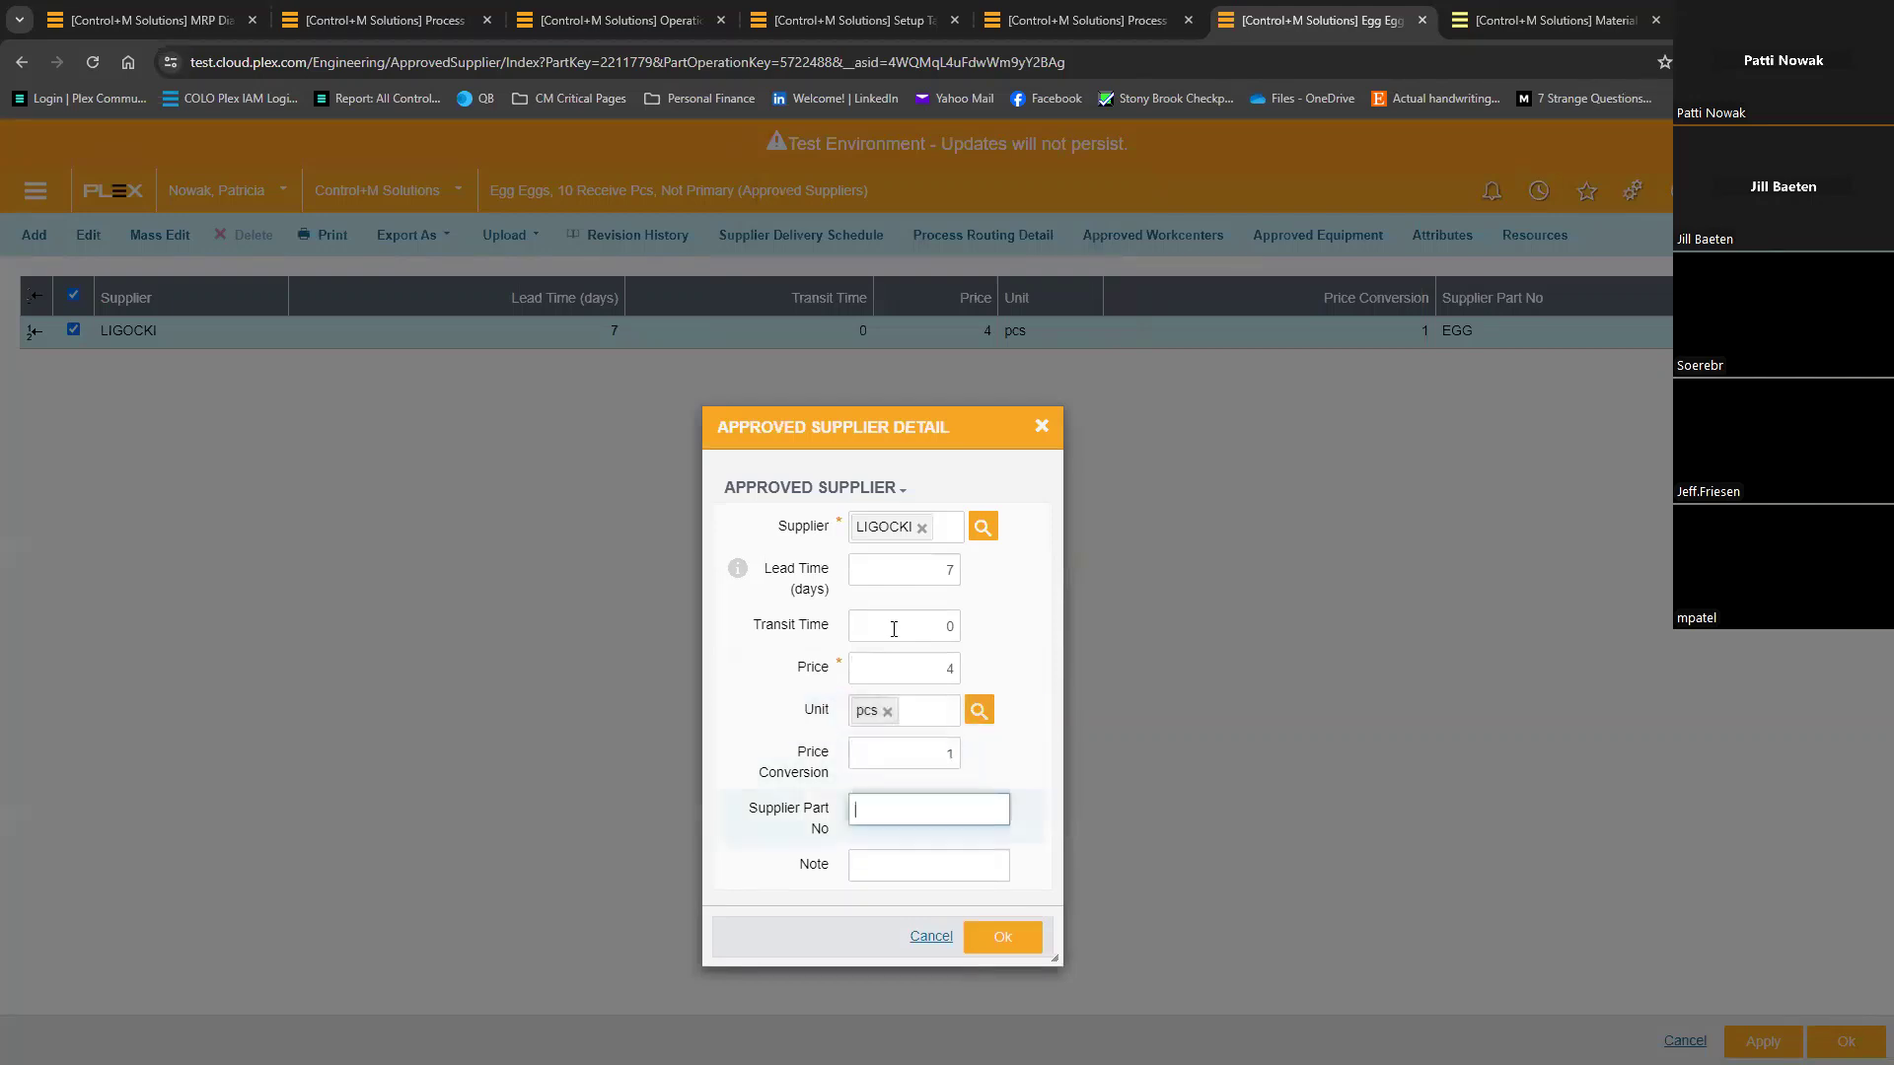
{"action": "type", "text": "EGG2"}
{"action": "left_click", "coordinate": [1021, 948]}
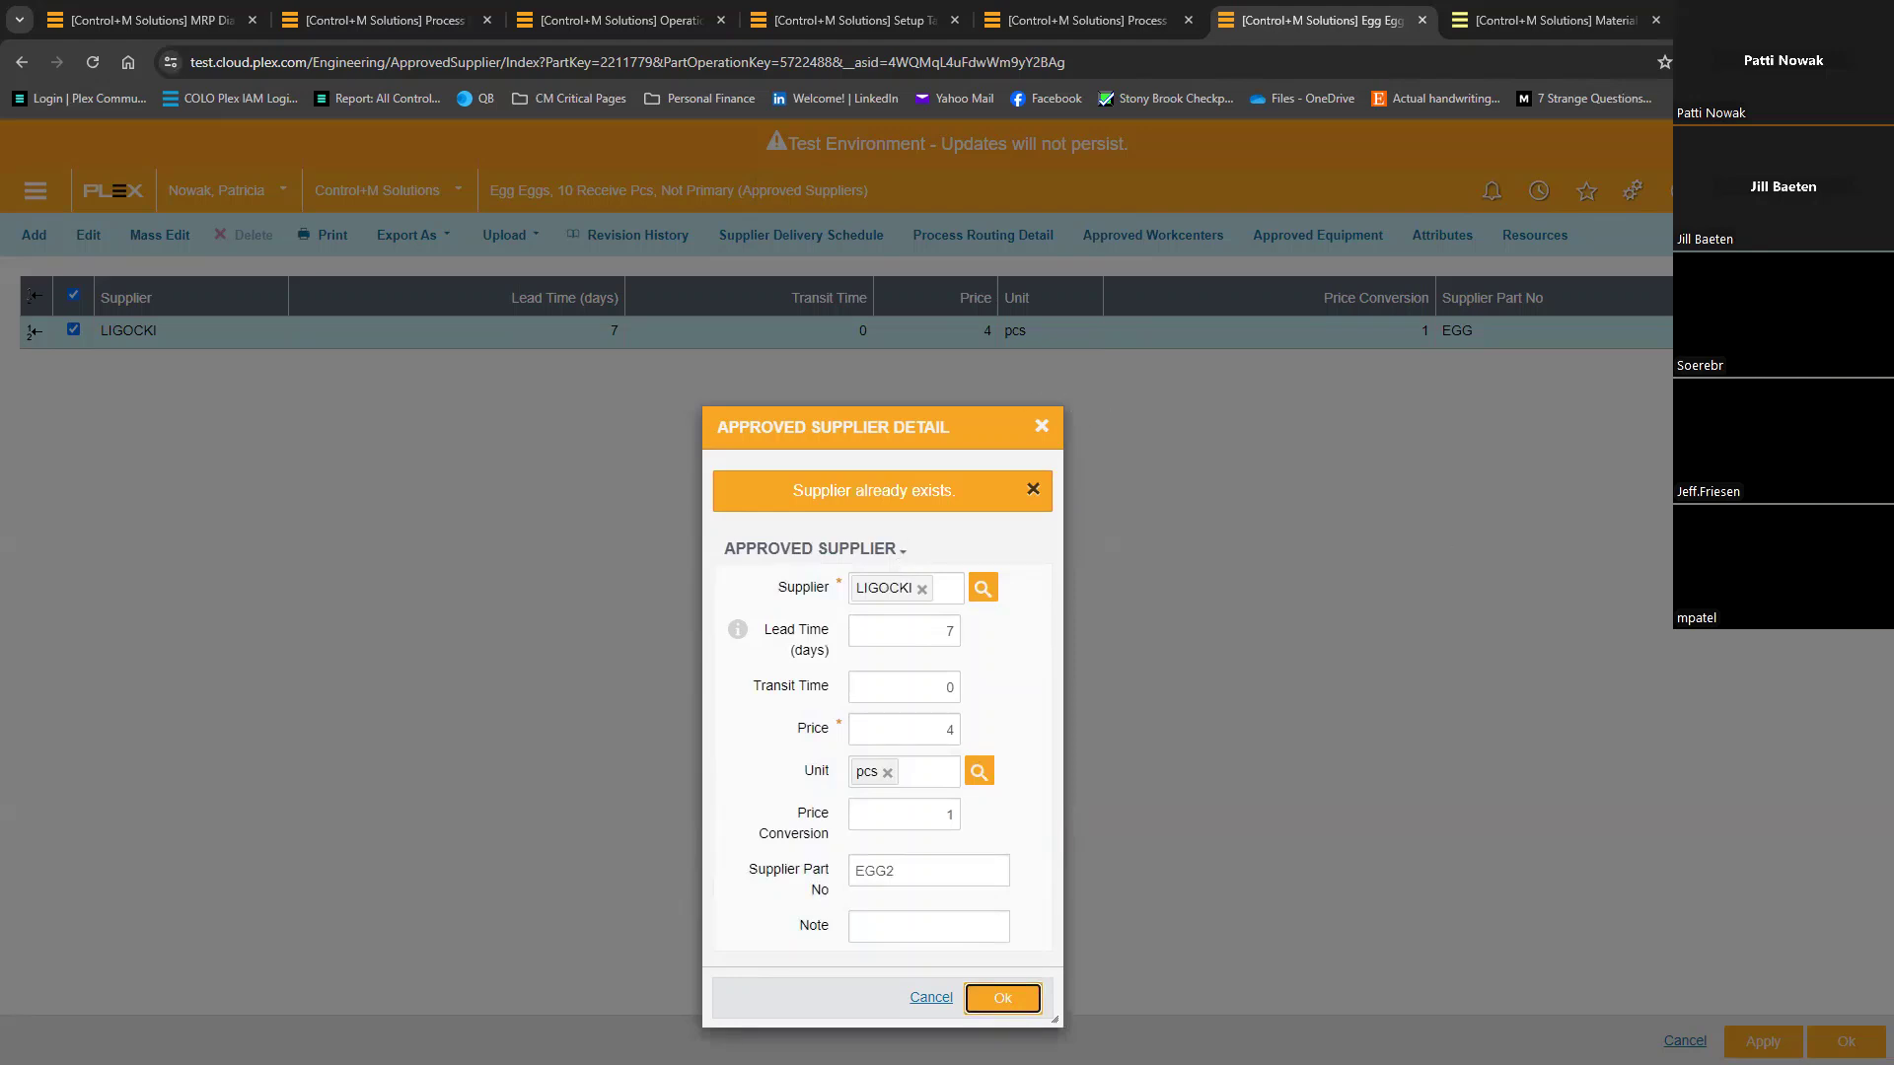
Step: Switch to the presentation, check MRP Diagnostics in between, and advance to the Fixing Supplier Delivery Day Issues slide
{"action": "key", "text": "alt+Tab"}
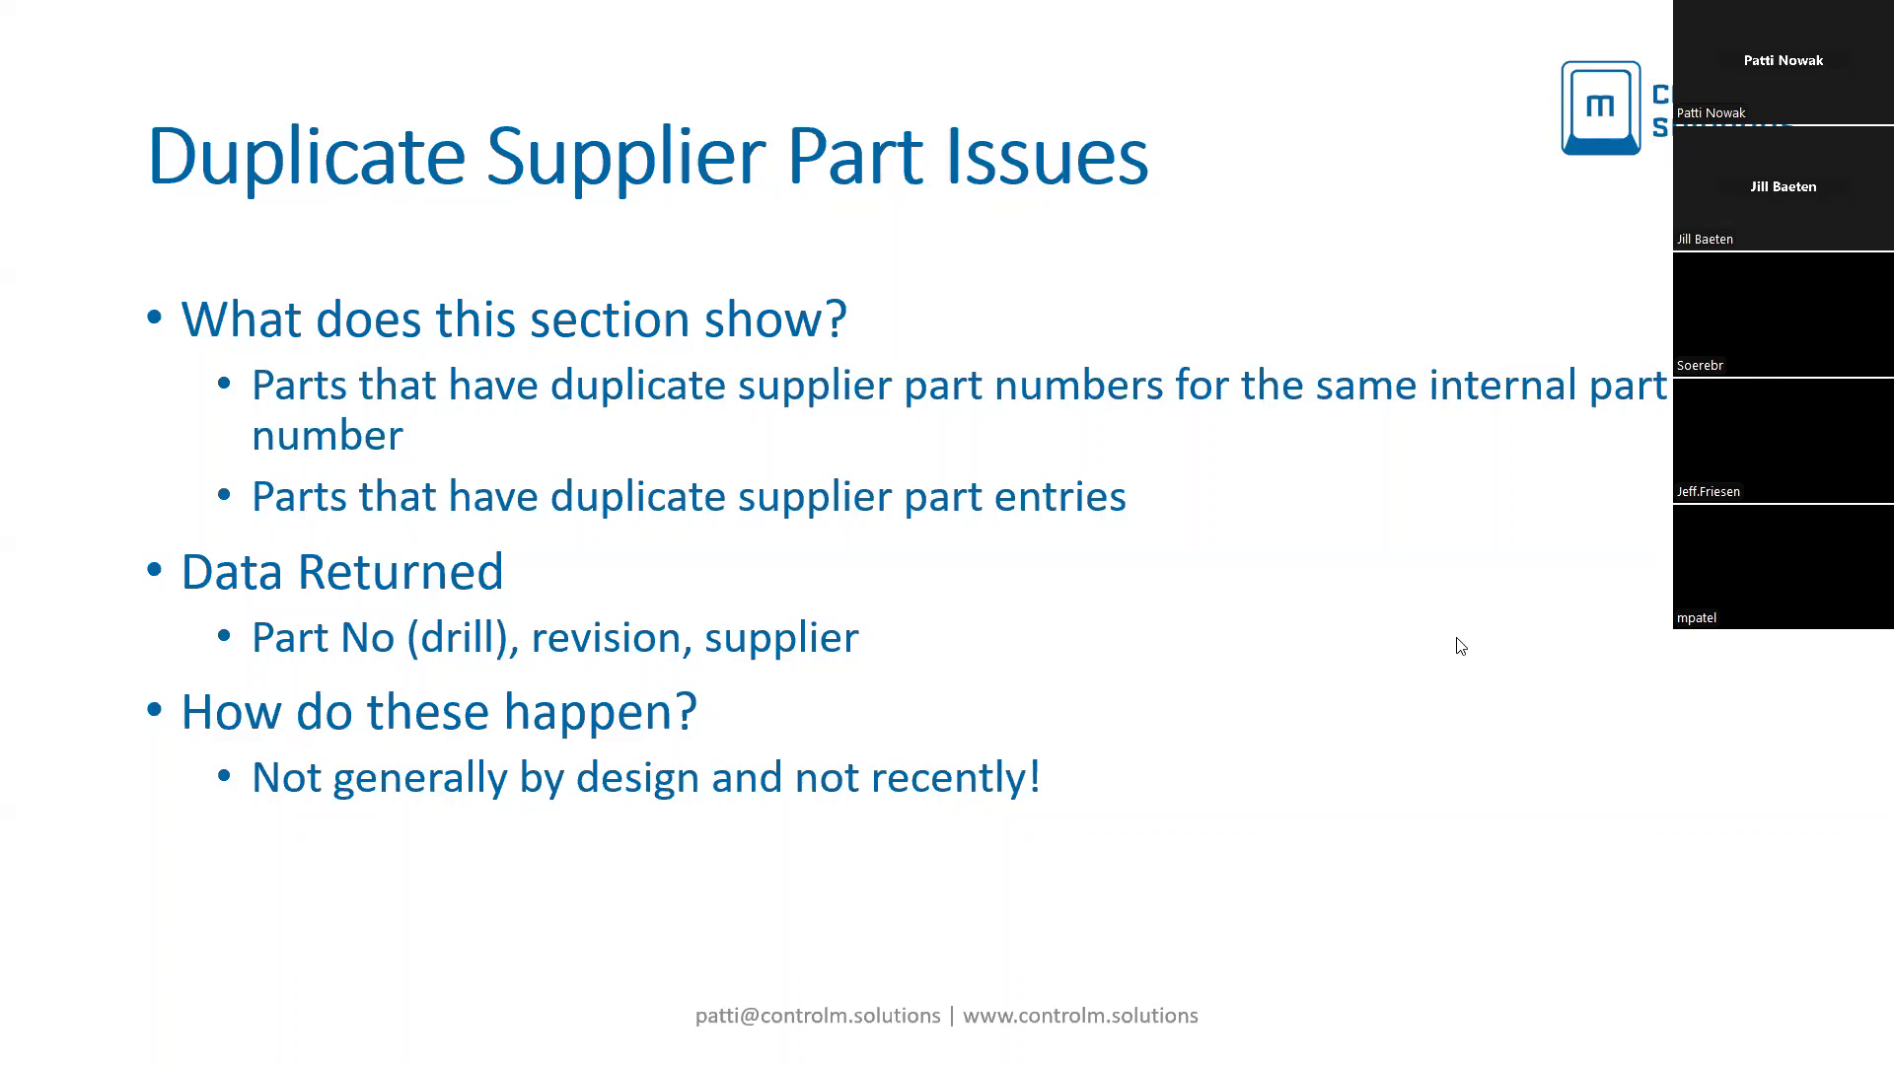
{"action": "key", "text": "alt+Tab"}
{"action": "left_click", "coordinate": [148, 20]}
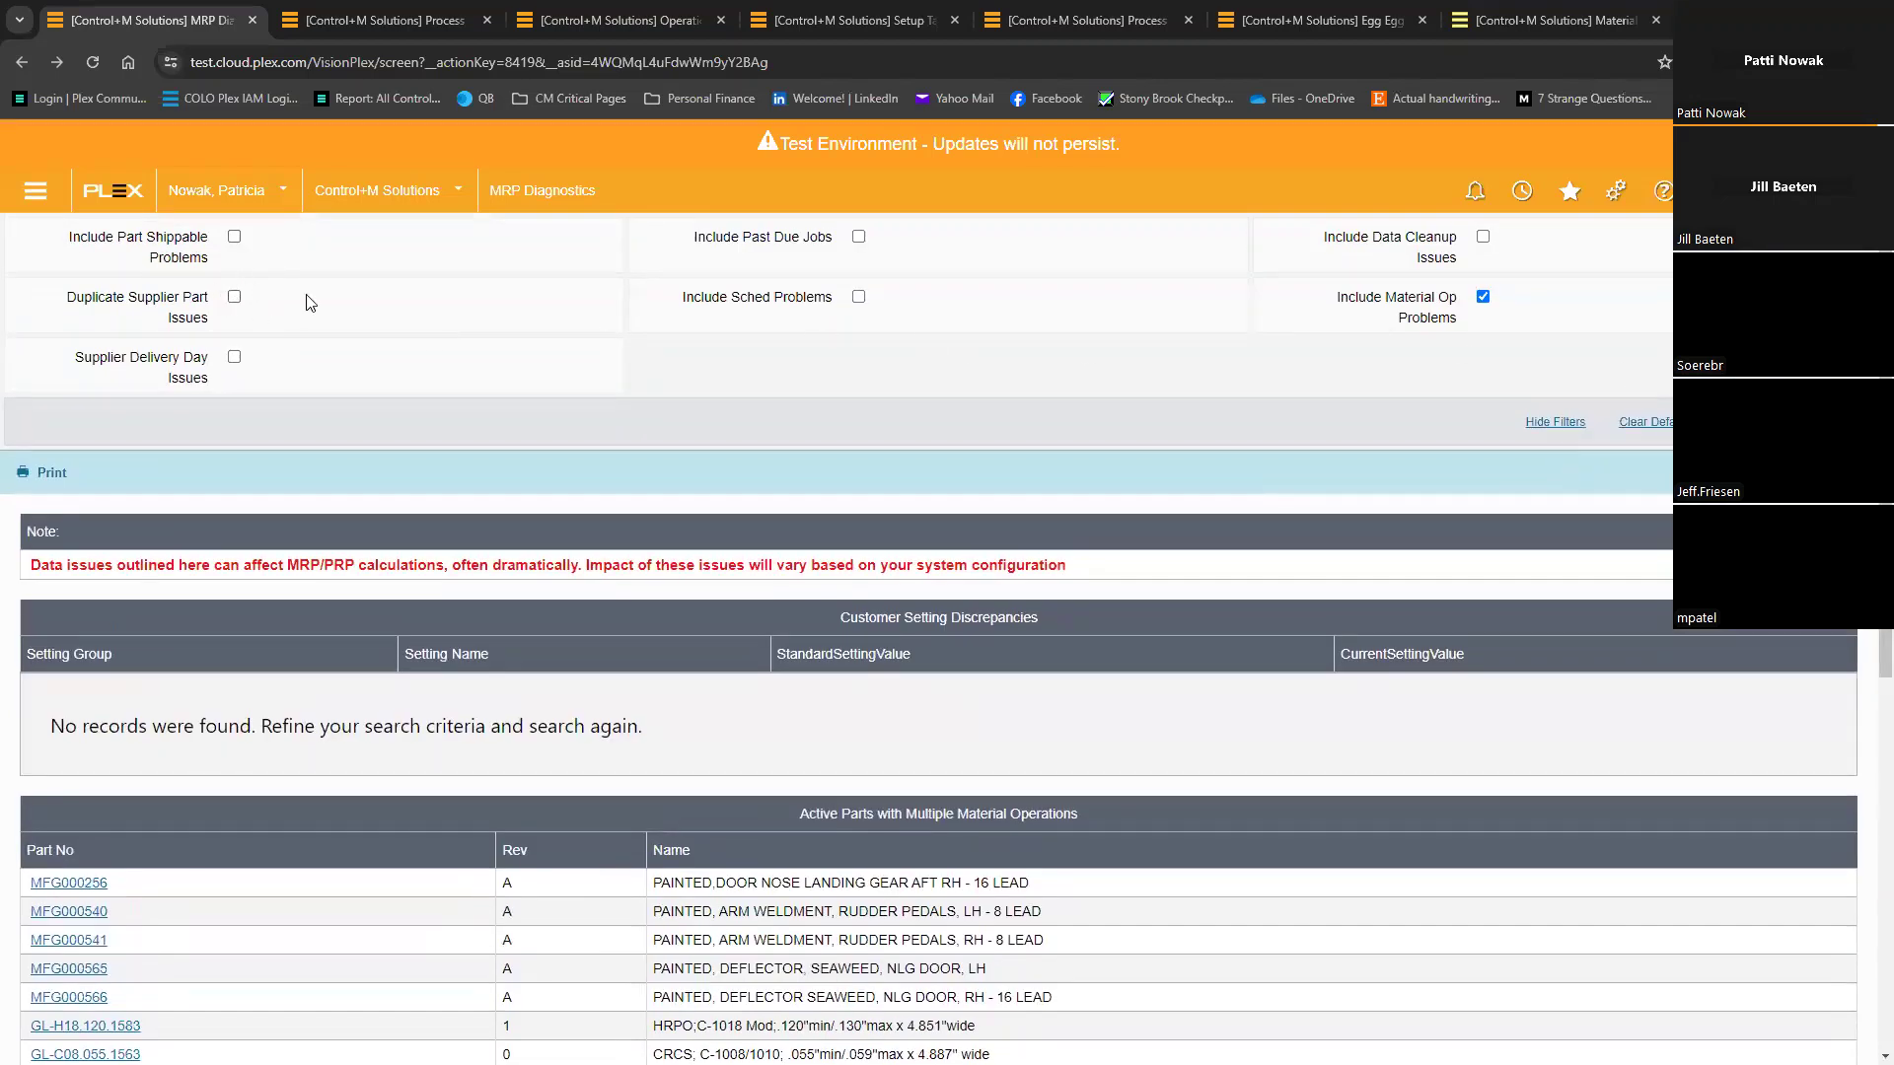
{"action": "key", "text": "alt+Tab"}
{"action": "key", "text": "Right"}
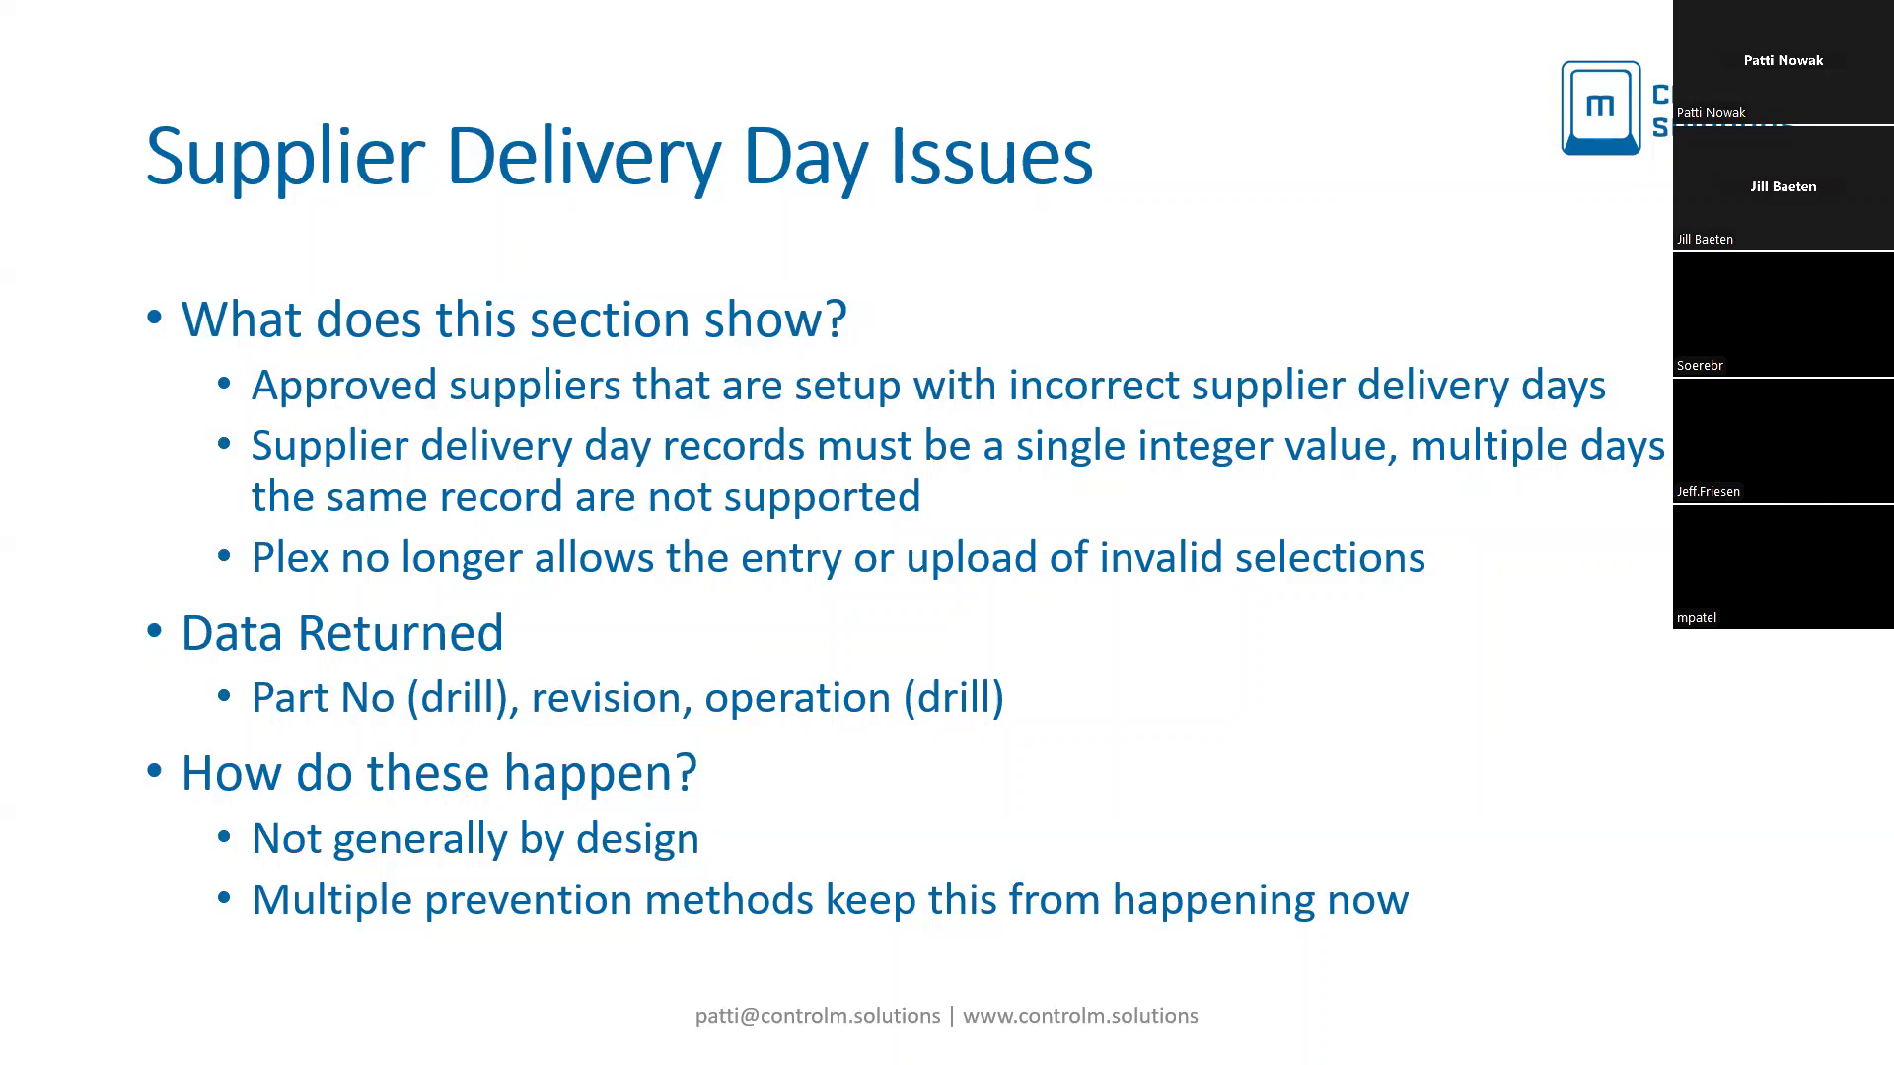
{"action": "key", "text": "Right"}
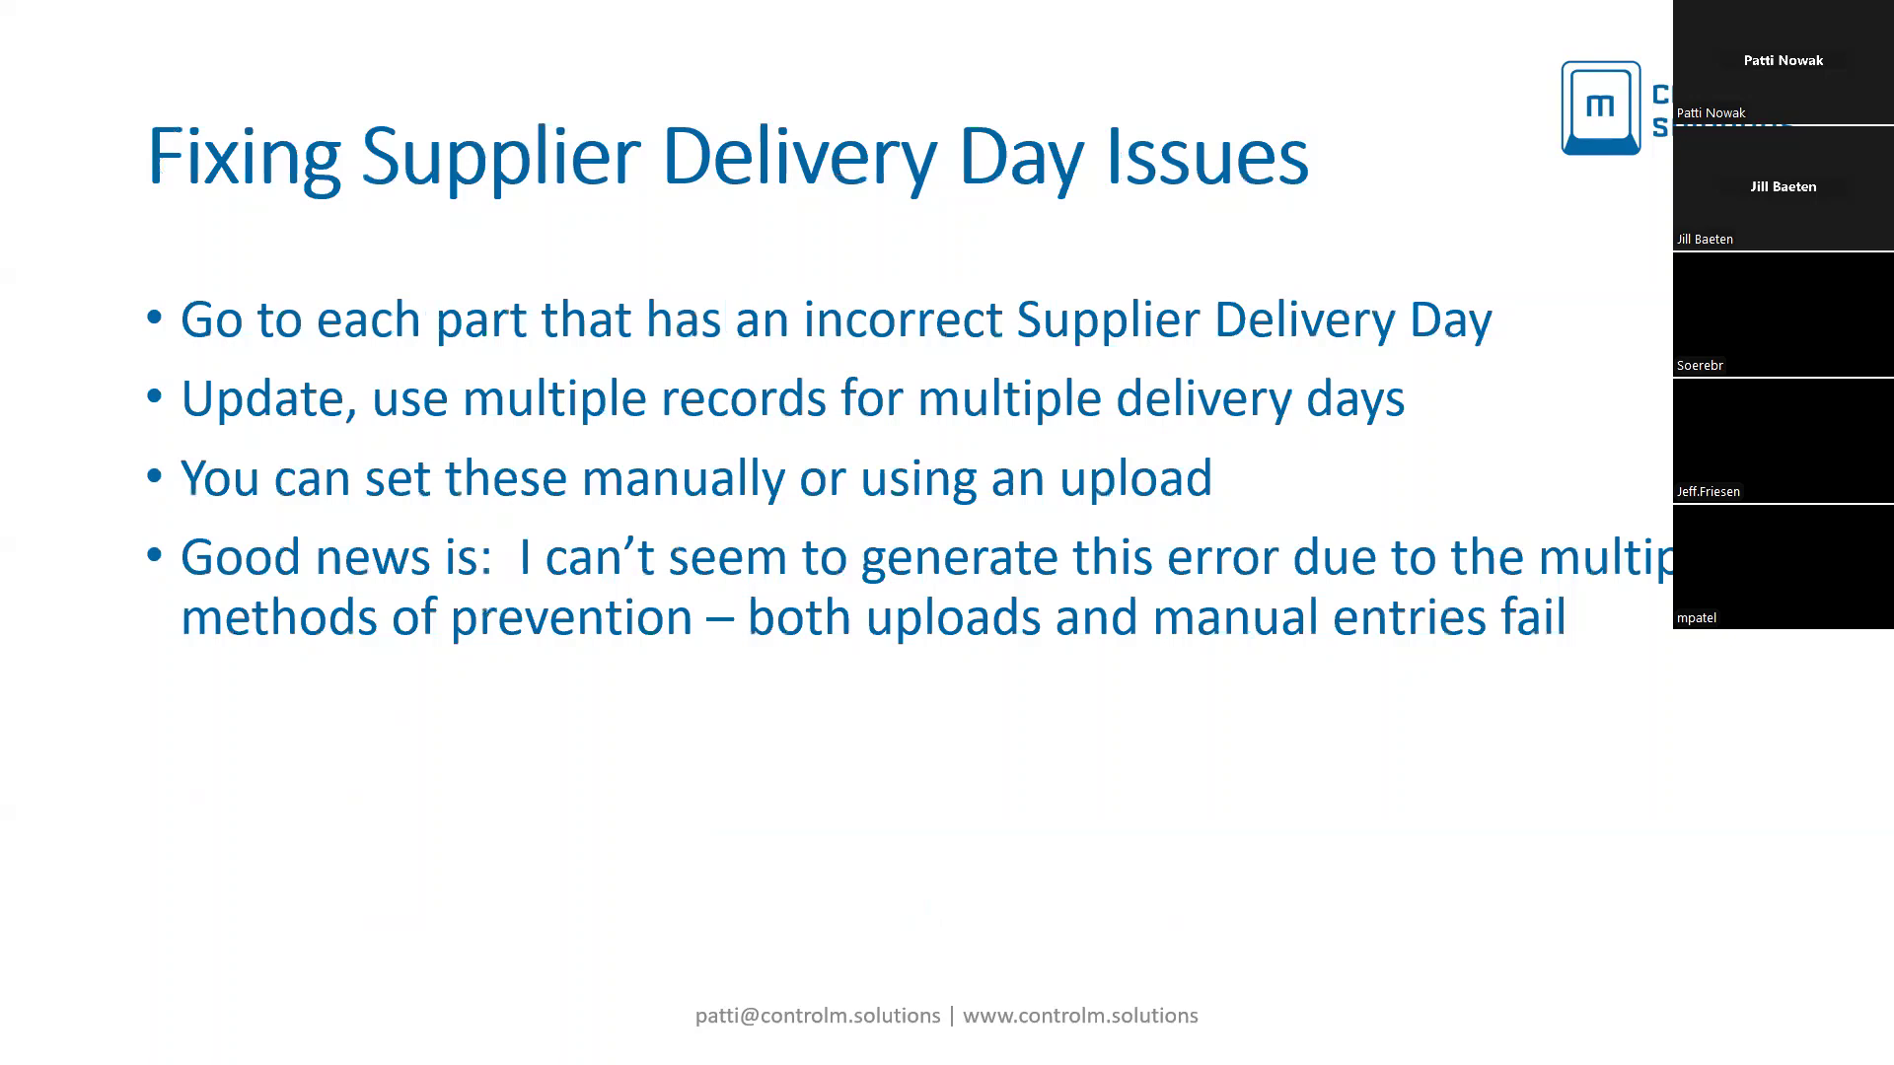
Step: Return to Plex, discard the unsaved approved supplier entry for Egg and open the supplier delivery schedules for LIGOCKI
{"action": "key", "text": "alt+Tab"}
{"action": "key", "text": "alt+Tab"}
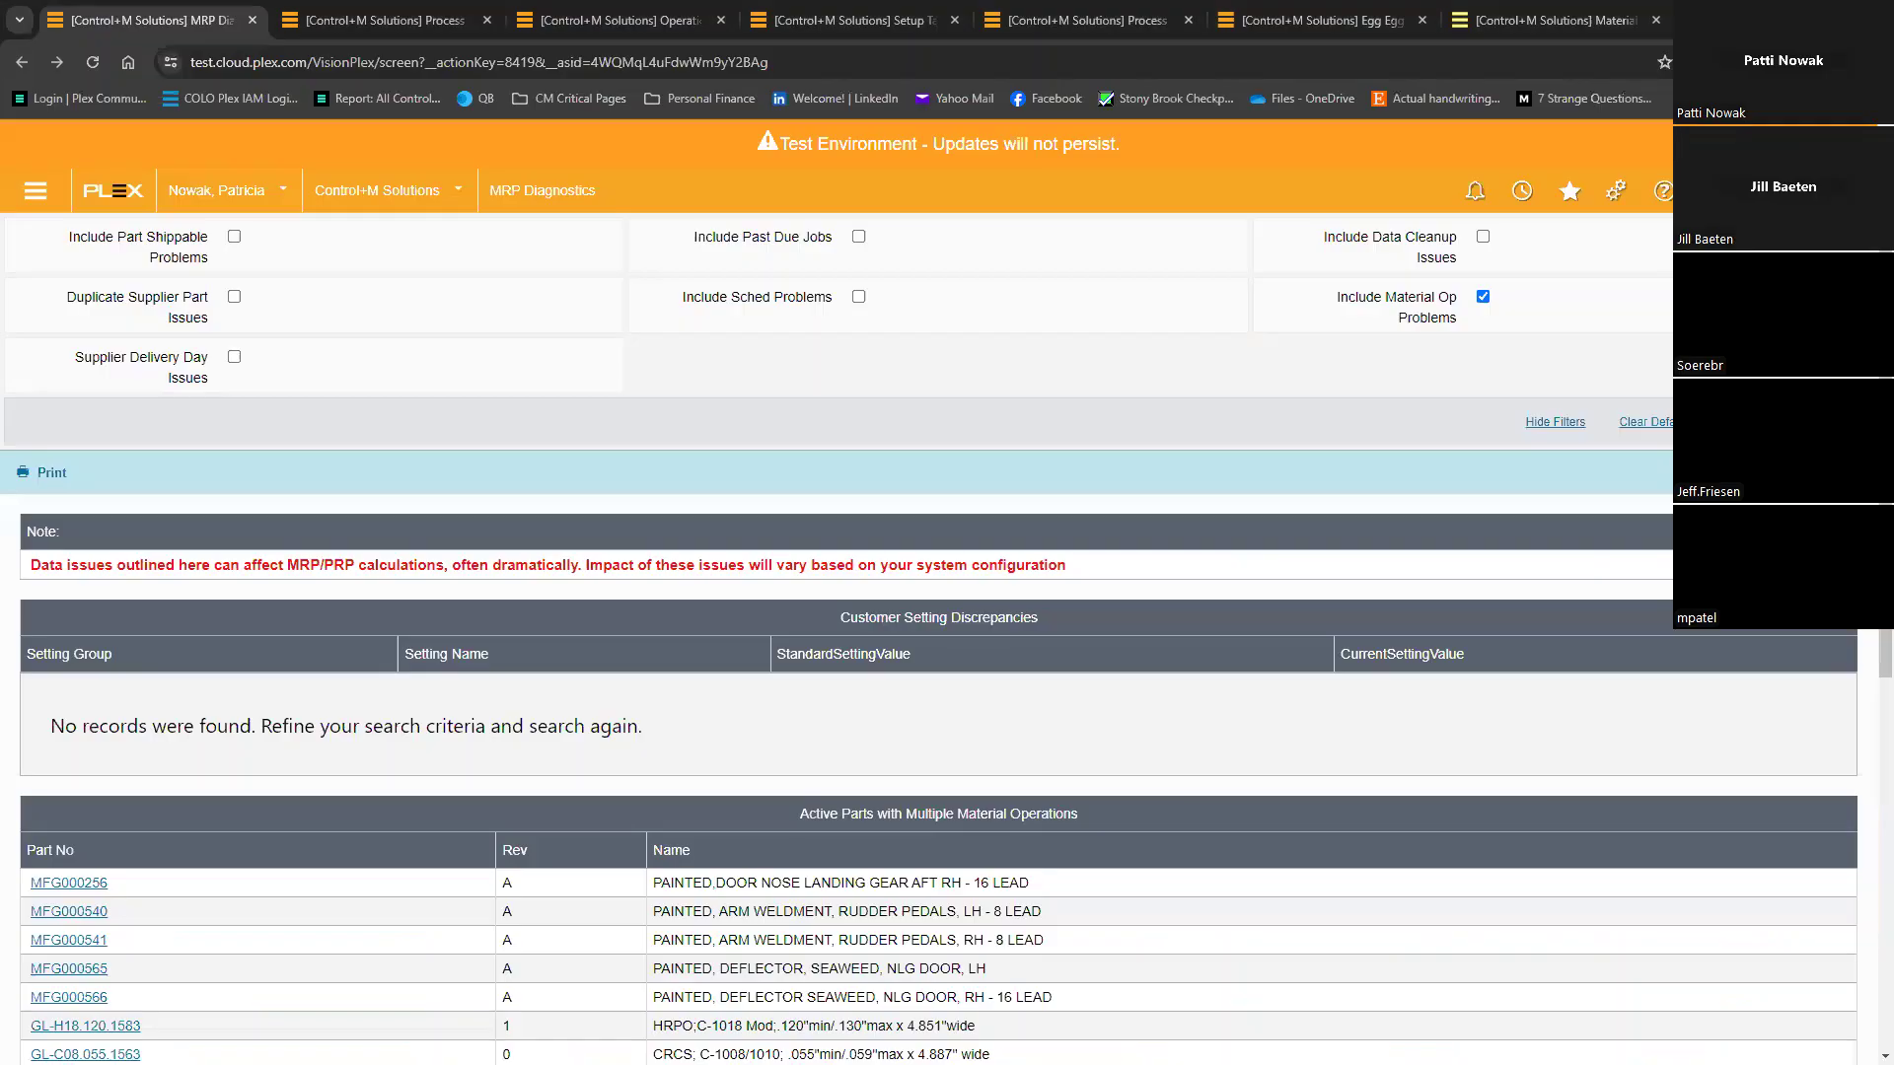
{"action": "left_click", "coordinate": [1323, 34]}
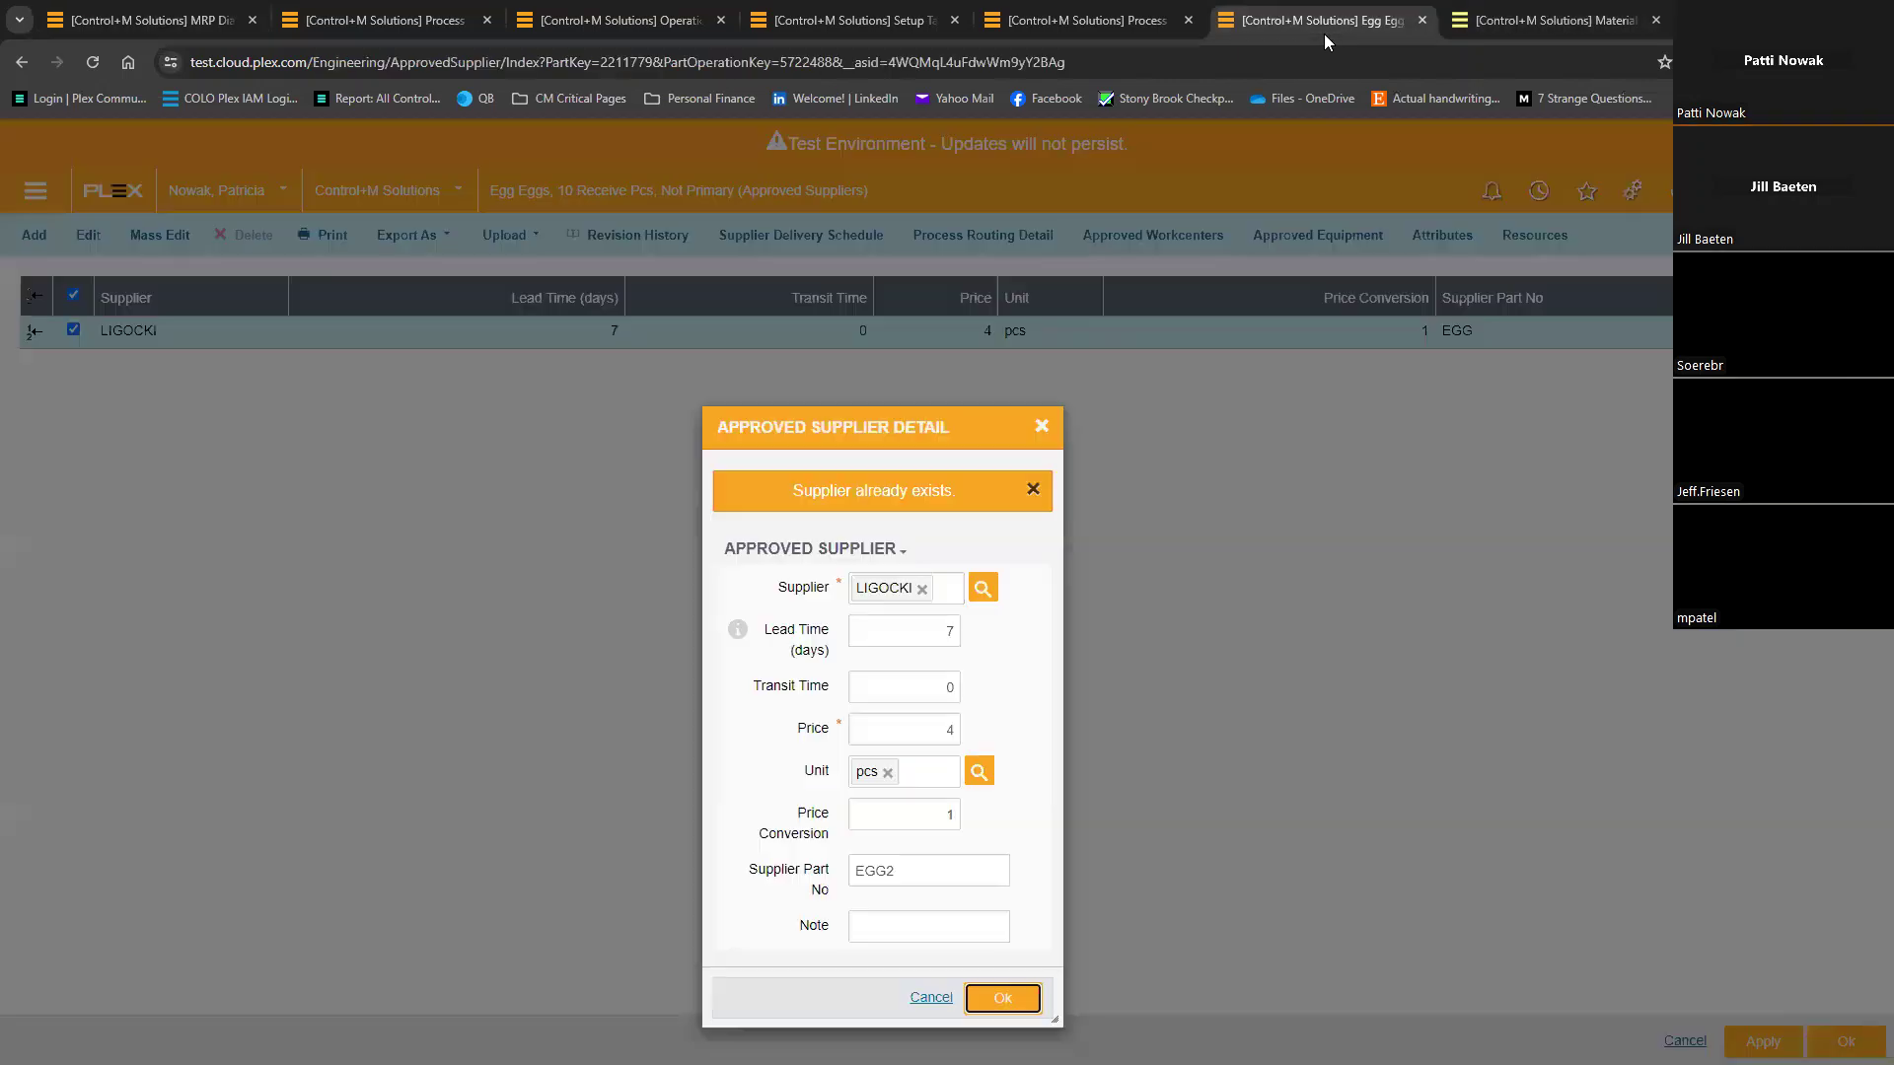
{"action": "left_click", "coordinate": [1044, 428]}
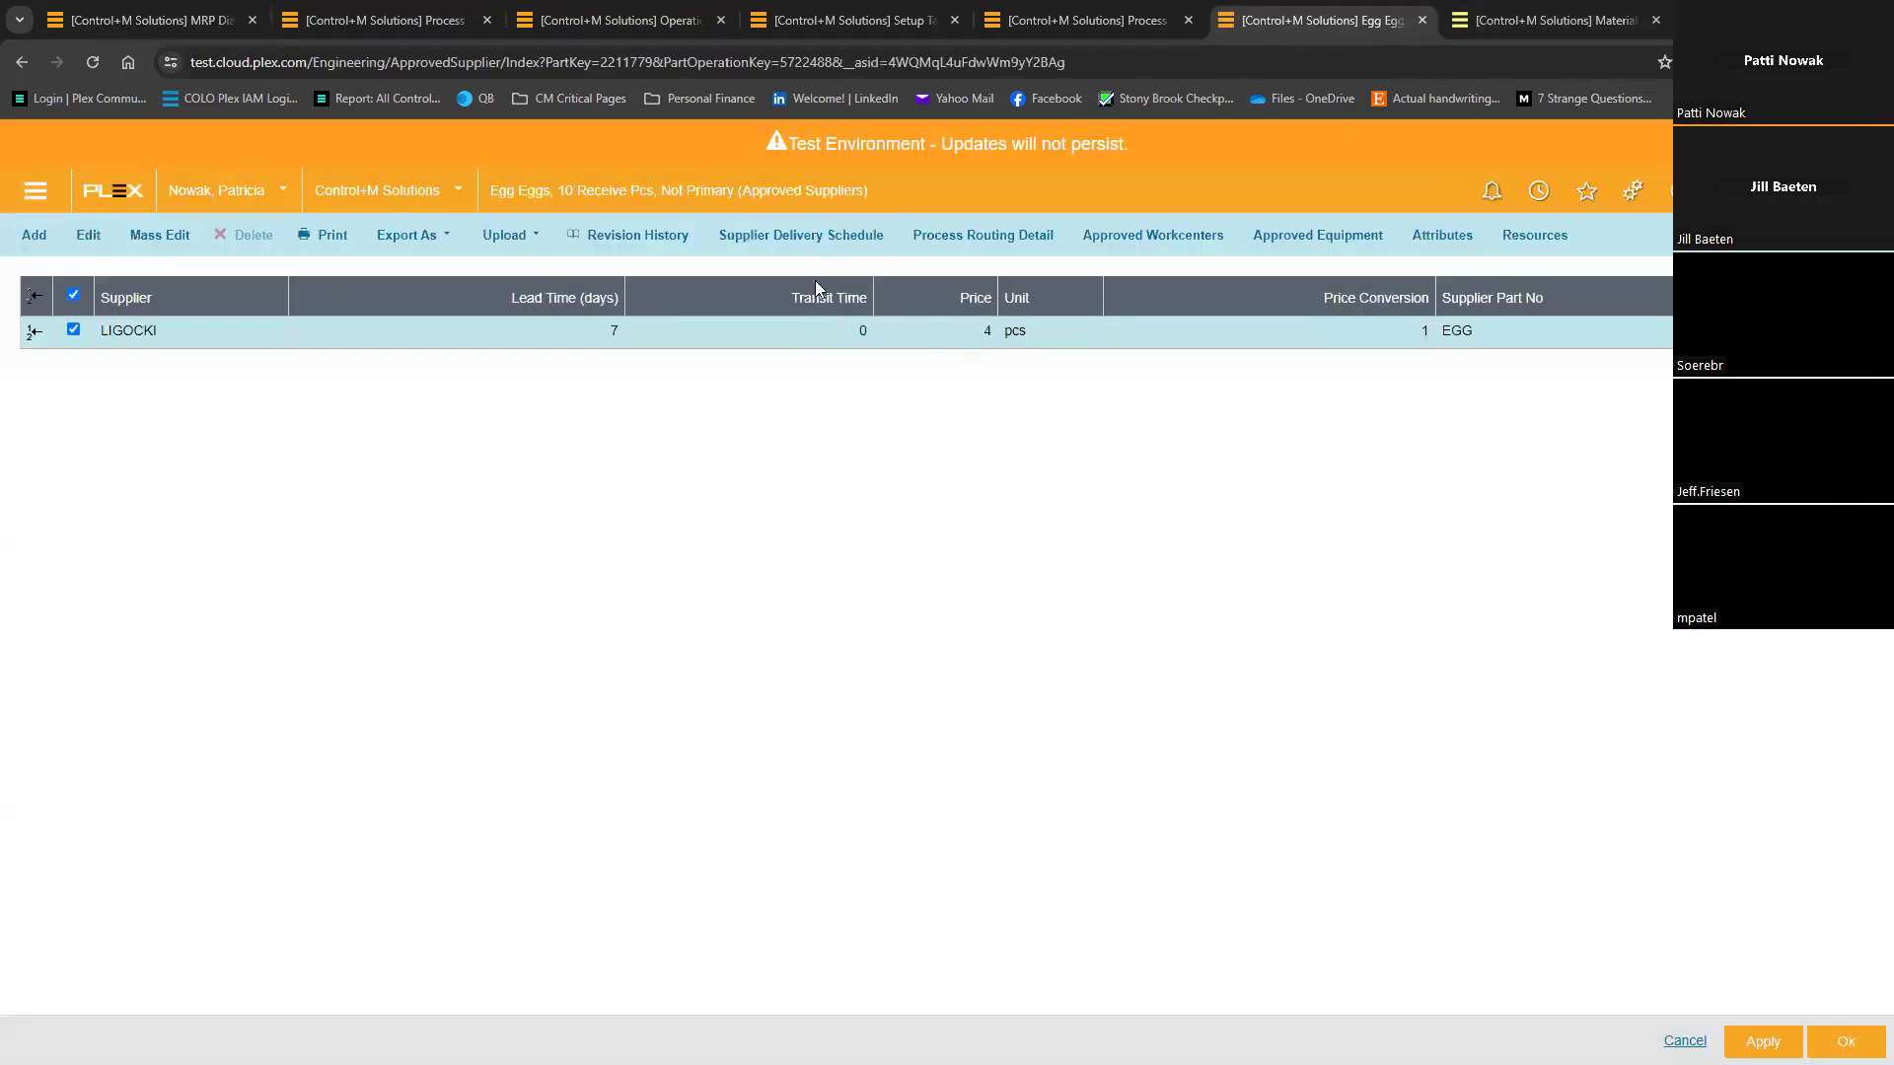
{"action": "left_click", "coordinate": [817, 249]}
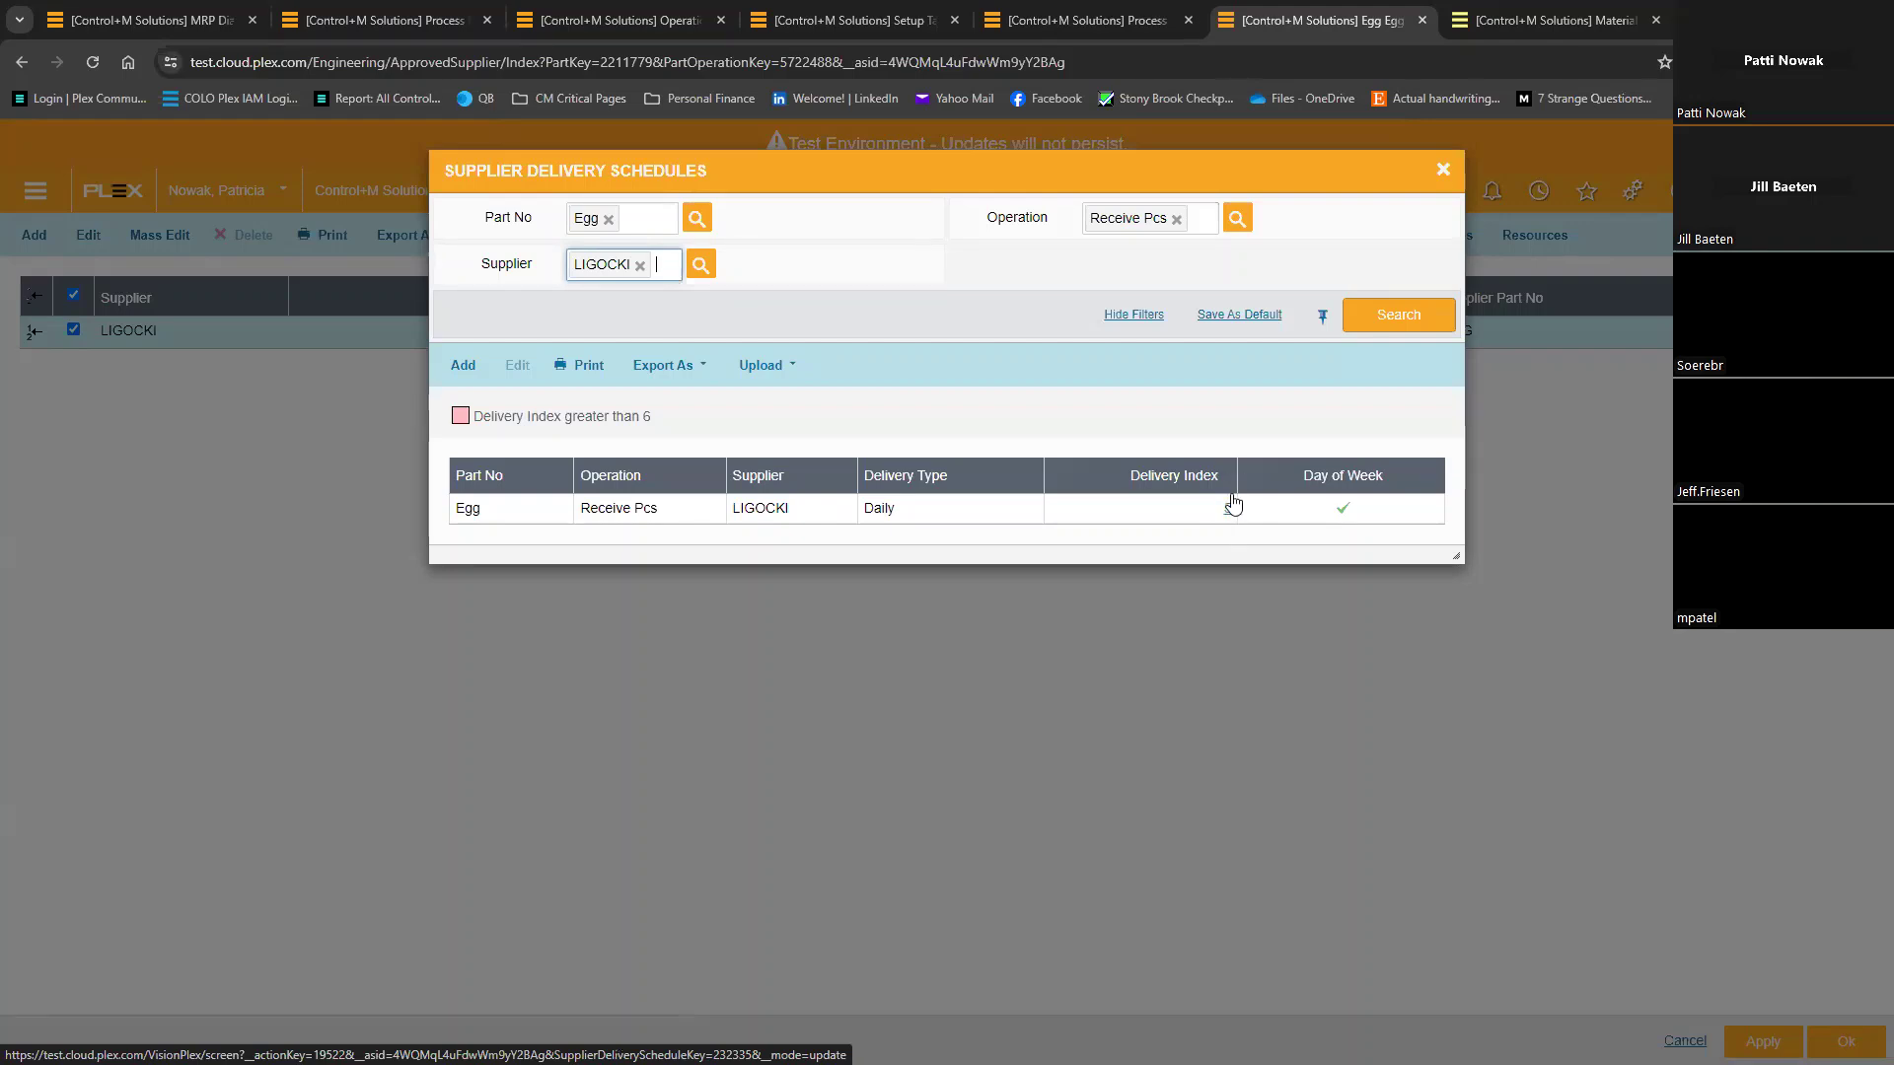
Step: Start a new supplier delivery schedule for part Egg, operation Receive Pcs and supplier LIGOCKI
{"action": "left_click", "coordinate": [460, 369]}
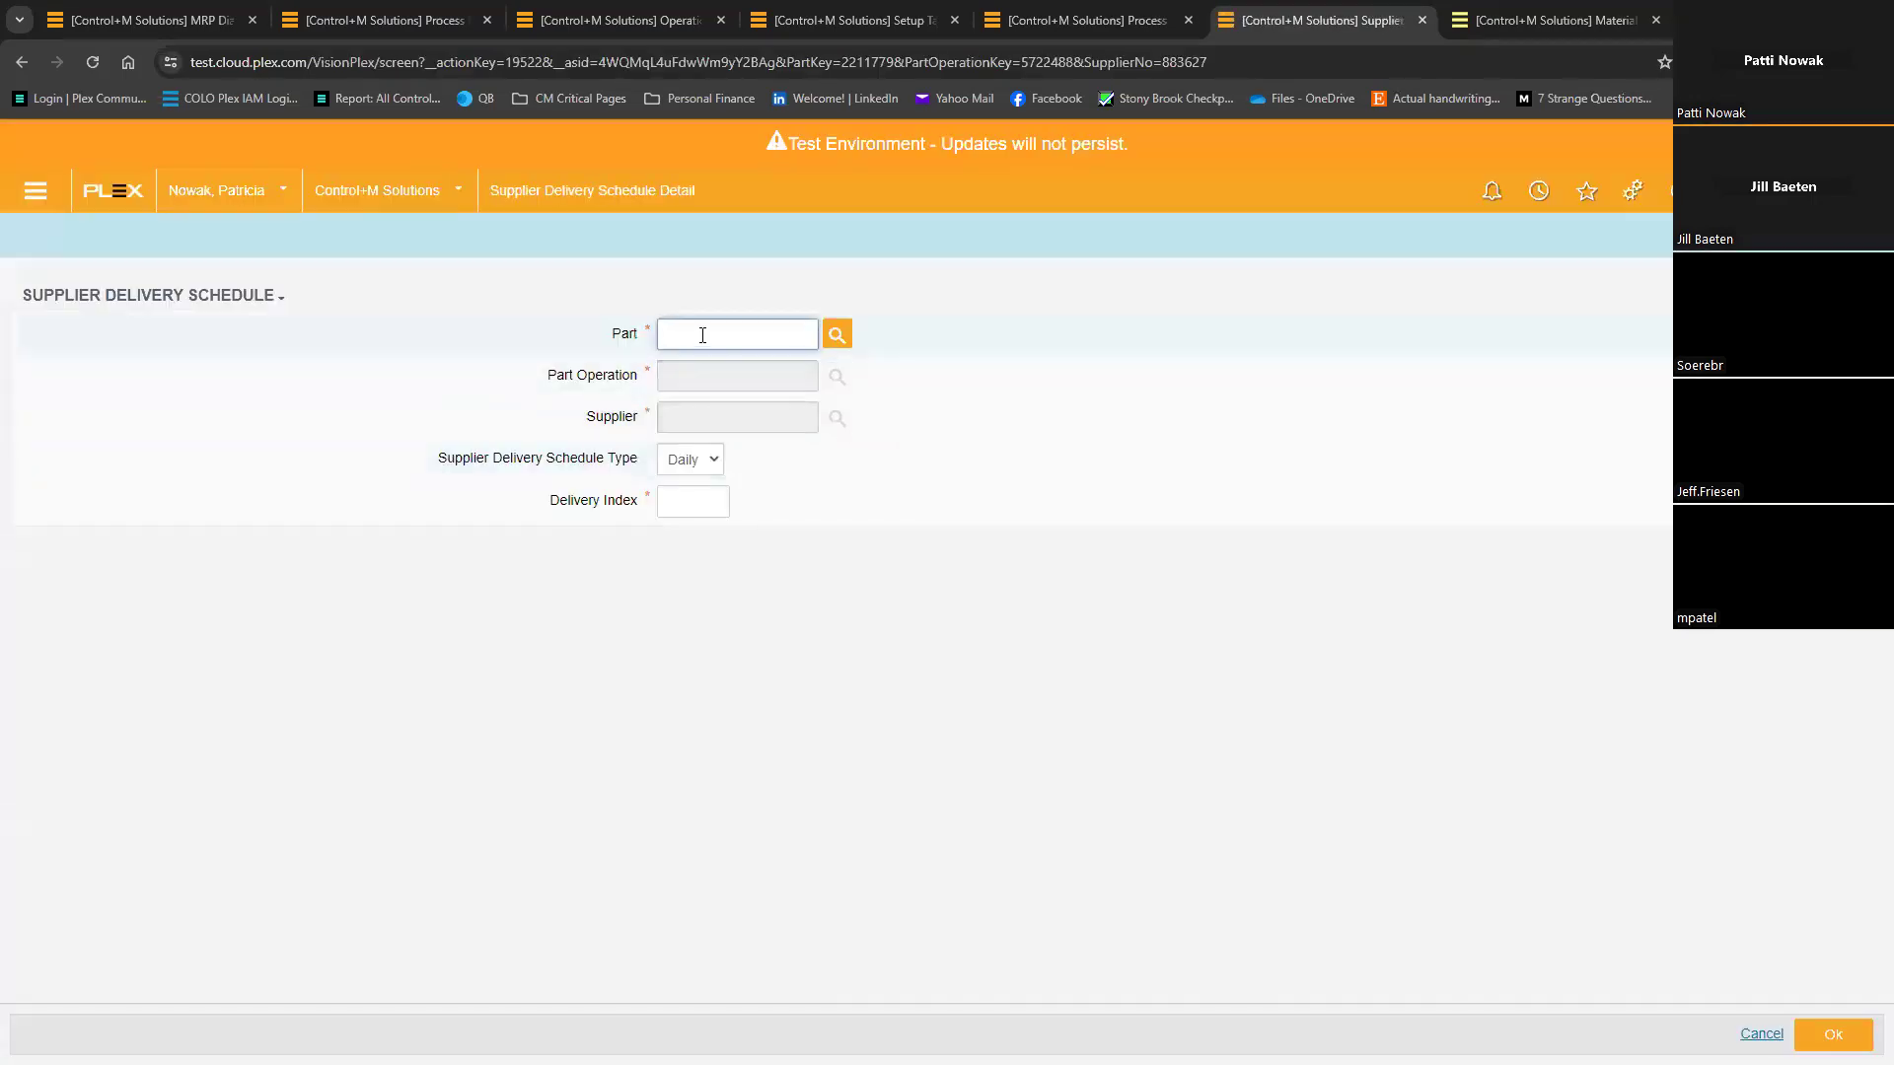
{"action": "left_click", "coordinate": [702, 336]}
{"action": "type", "text": "egg"}
{"action": "key", "text": "Return"}
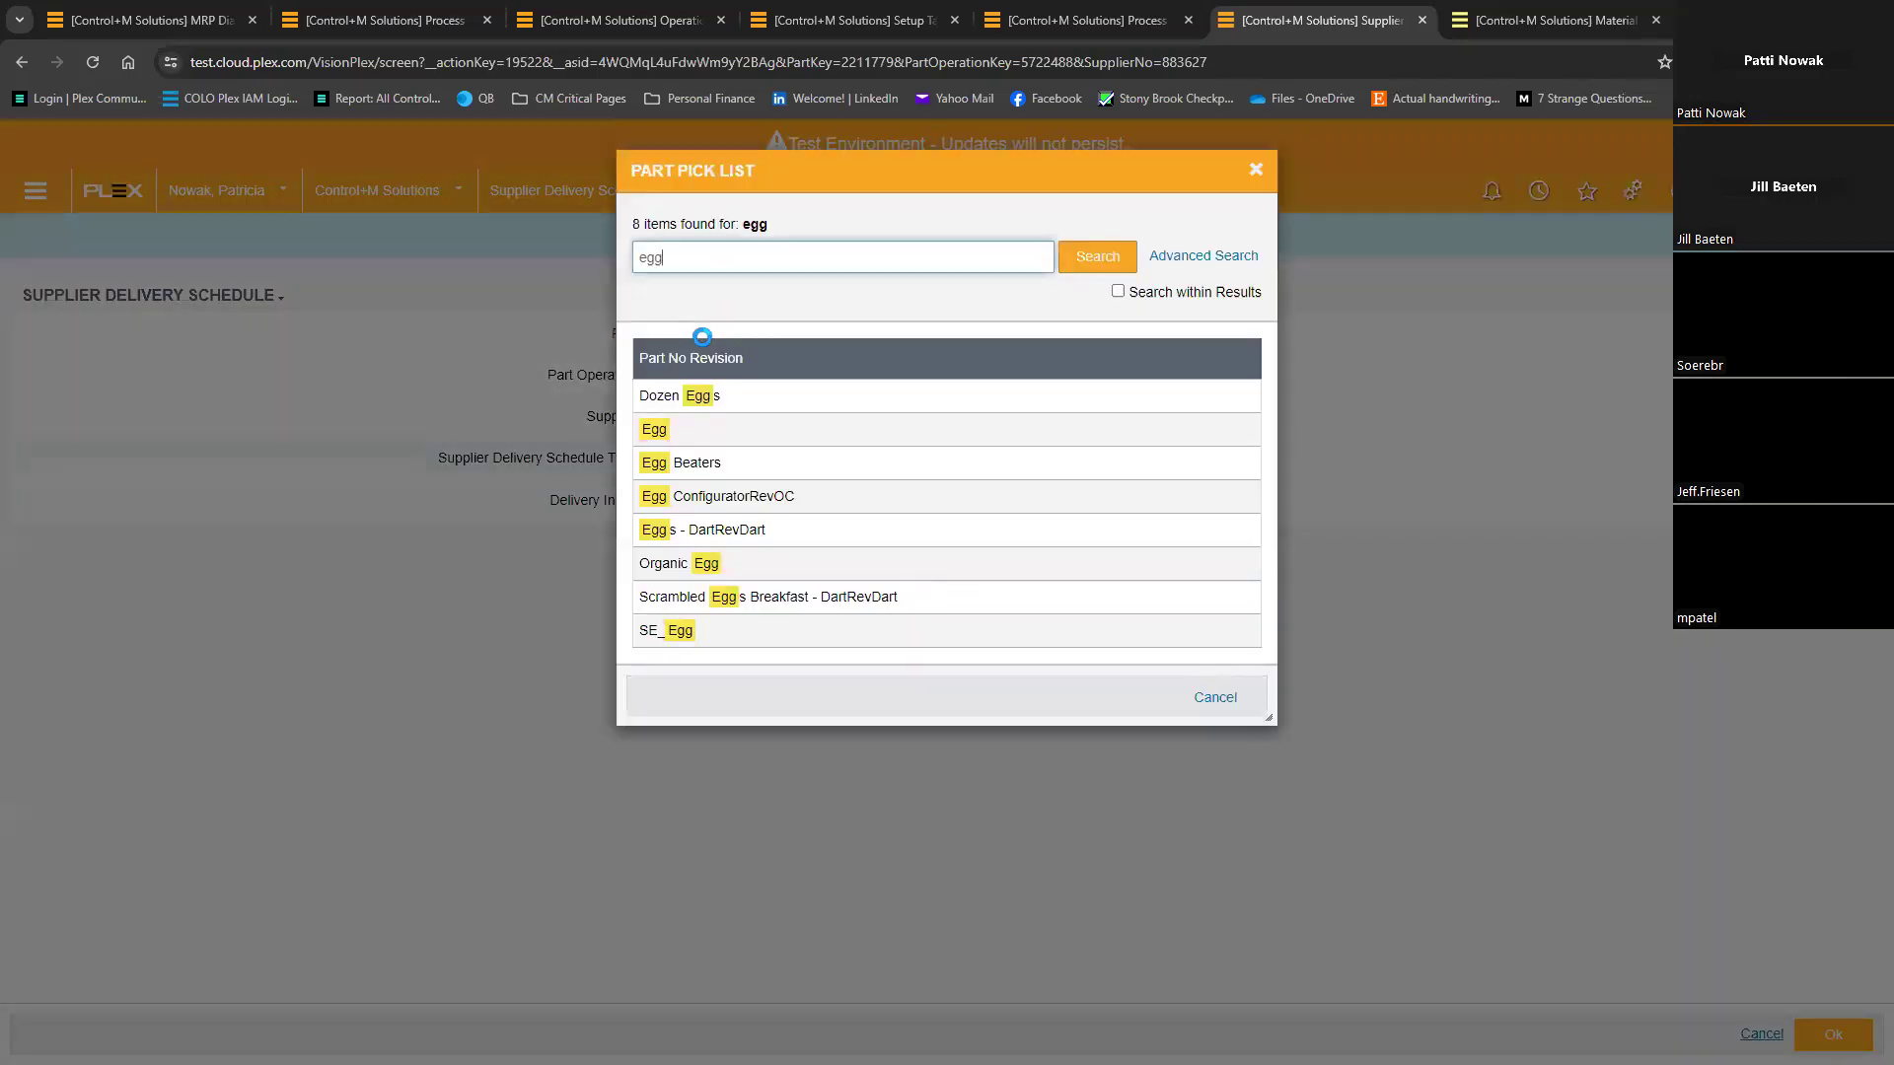
{"action": "left_click", "coordinate": [702, 434]}
{"action": "left_click", "coordinate": [716, 382]}
{"action": "type", "text": "re"}
{"action": "key", "text": "Tab"}
{"action": "type", "text": "lig"}
{"action": "key", "text": "Tab"}
Step: Try to save the daily delivery schedule with a delivery index of 5
{"action": "left_click", "coordinate": [682, 508]}
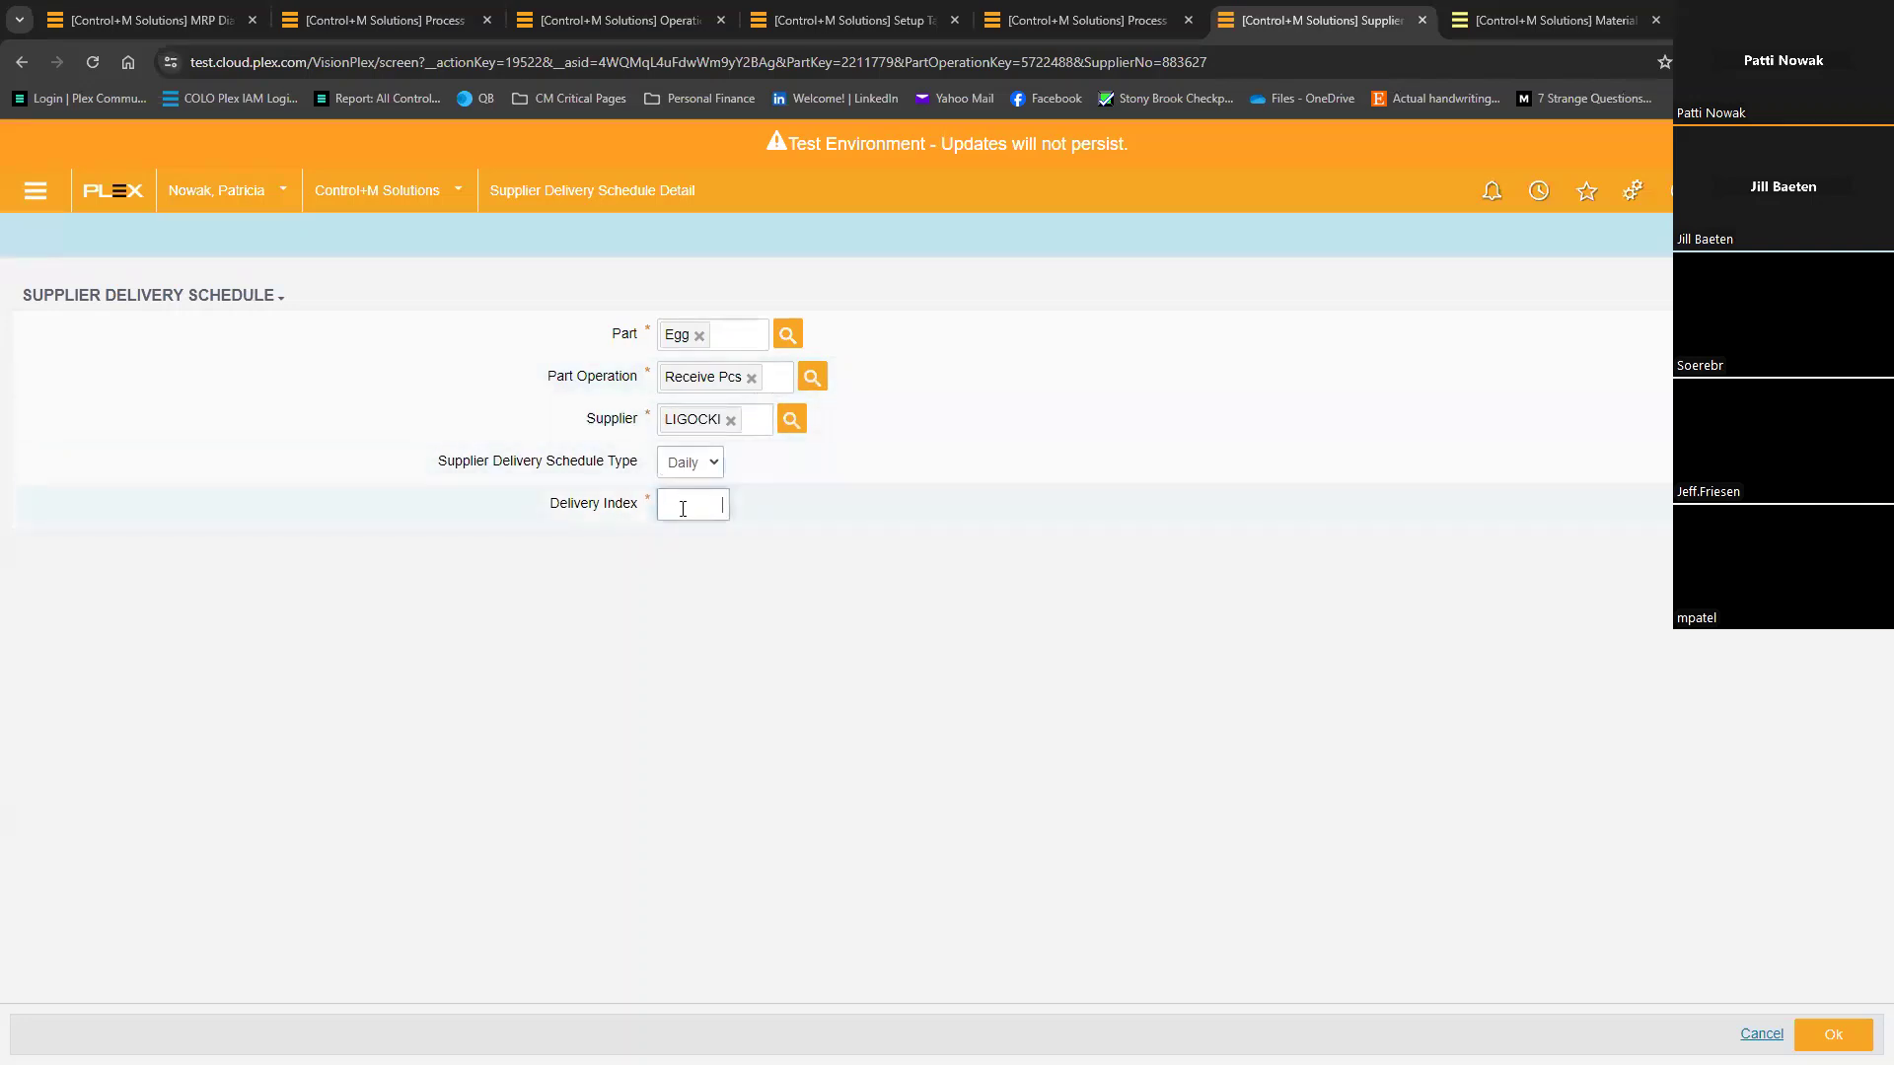
{"action": "type", "text": "5"}
{"action": "key", "text": "Tab"}
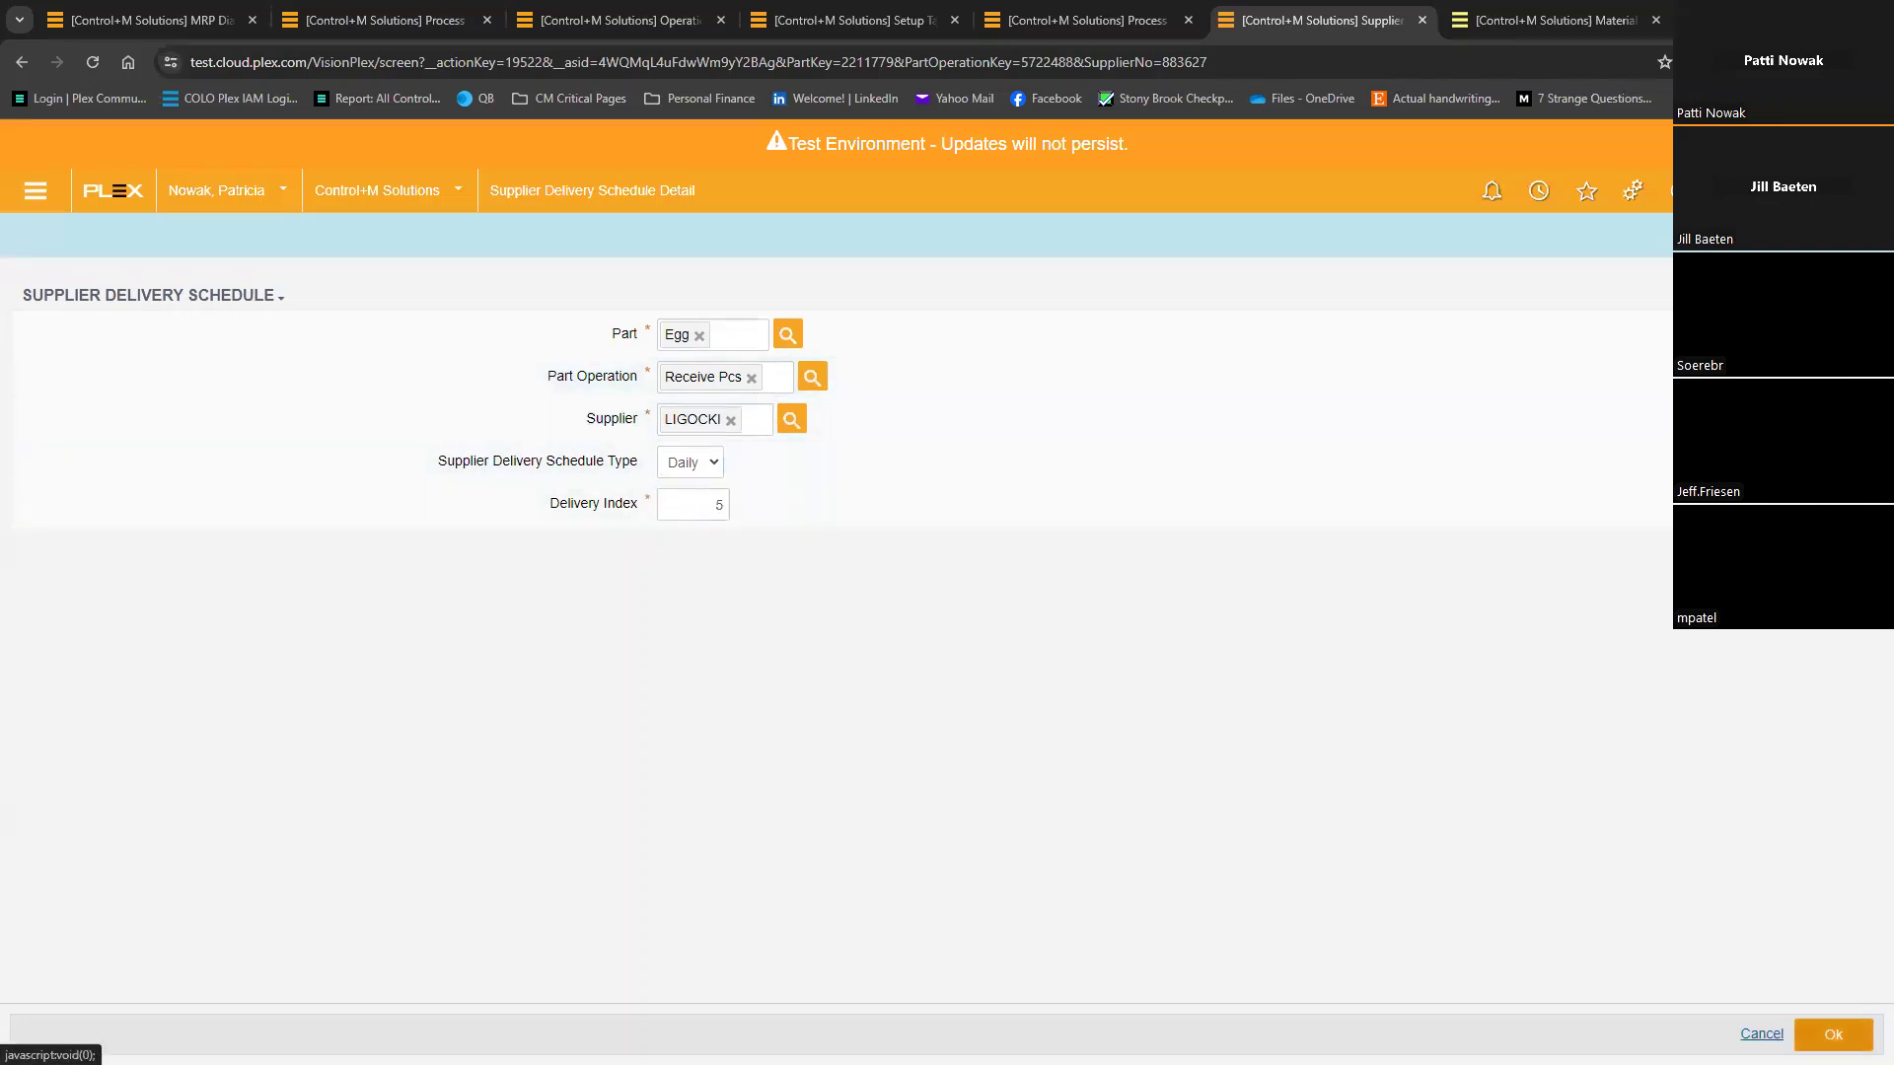
{"action": "key", "text": "Return"}
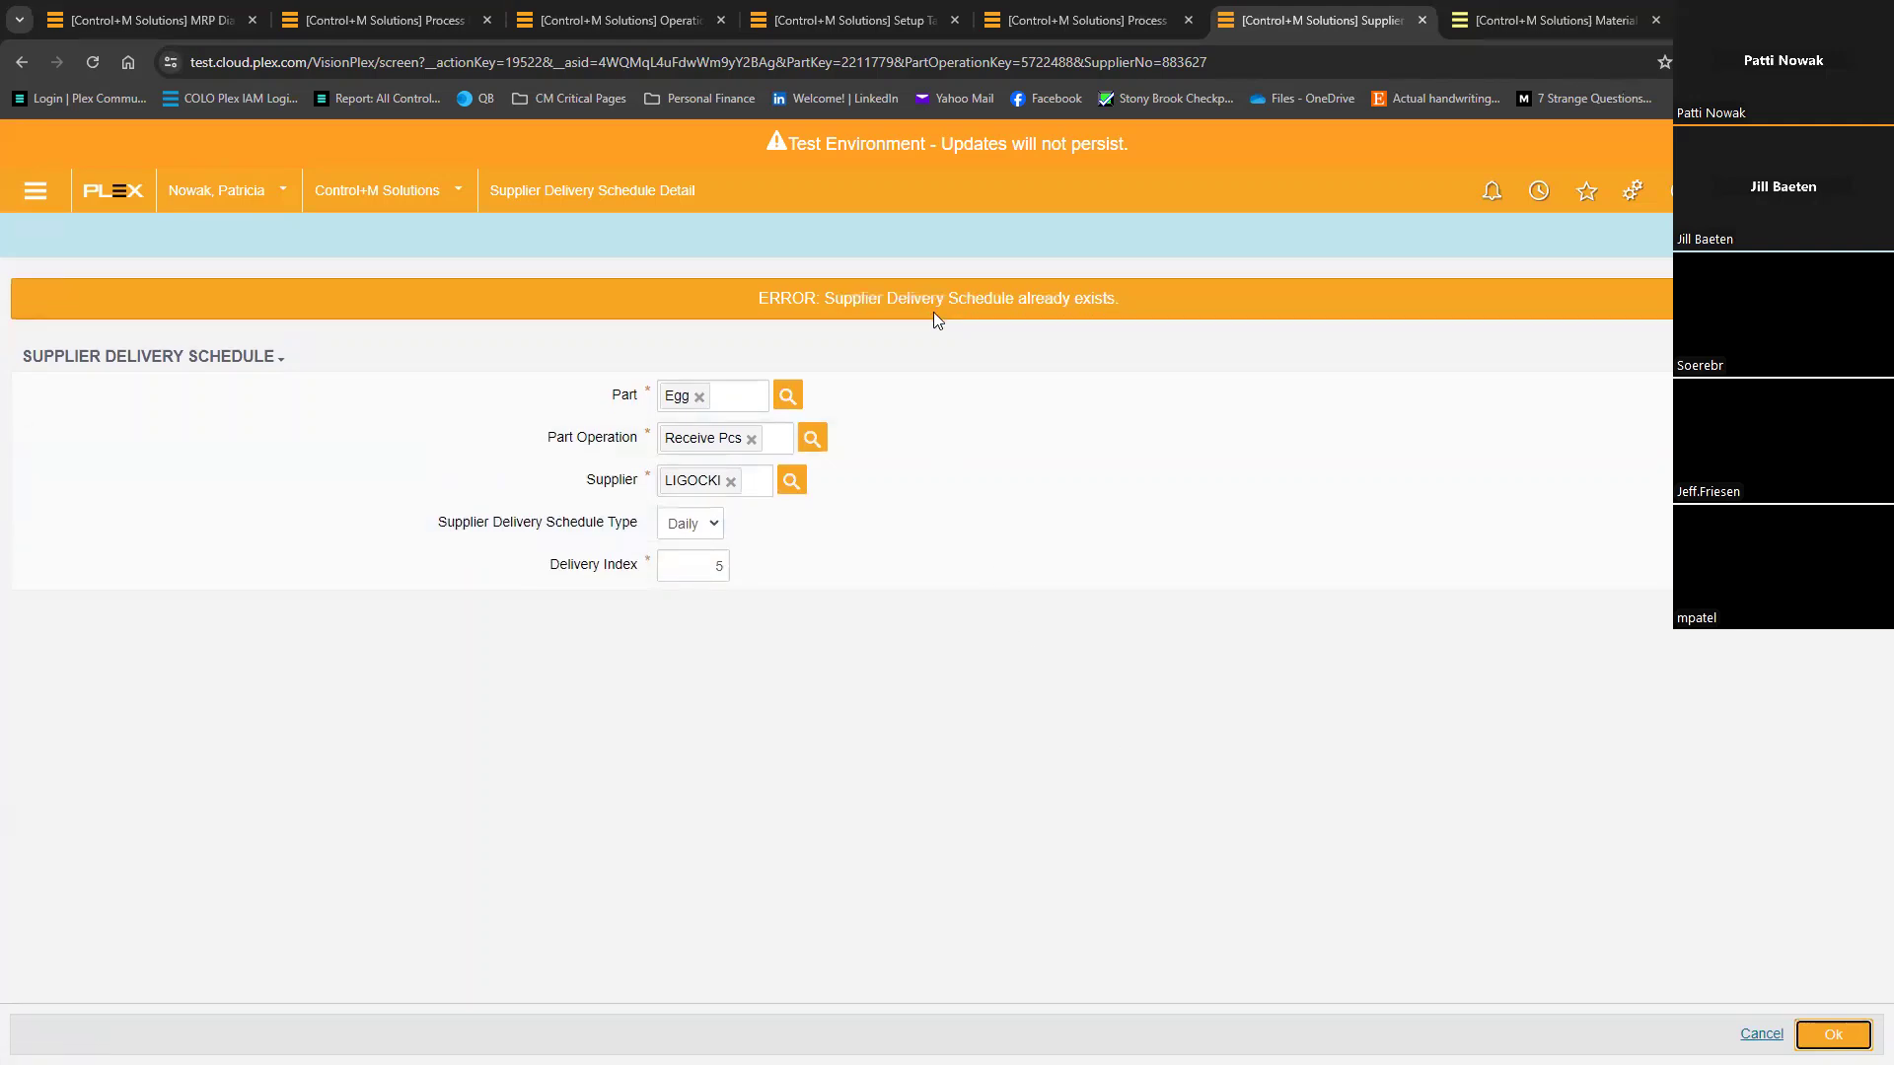
Step: Try to save the supplier delivery schedule with a delivery index of 35
{"action": "left_click", "coordinate": [697, 565]}
{"action": "type", "text": "35"}
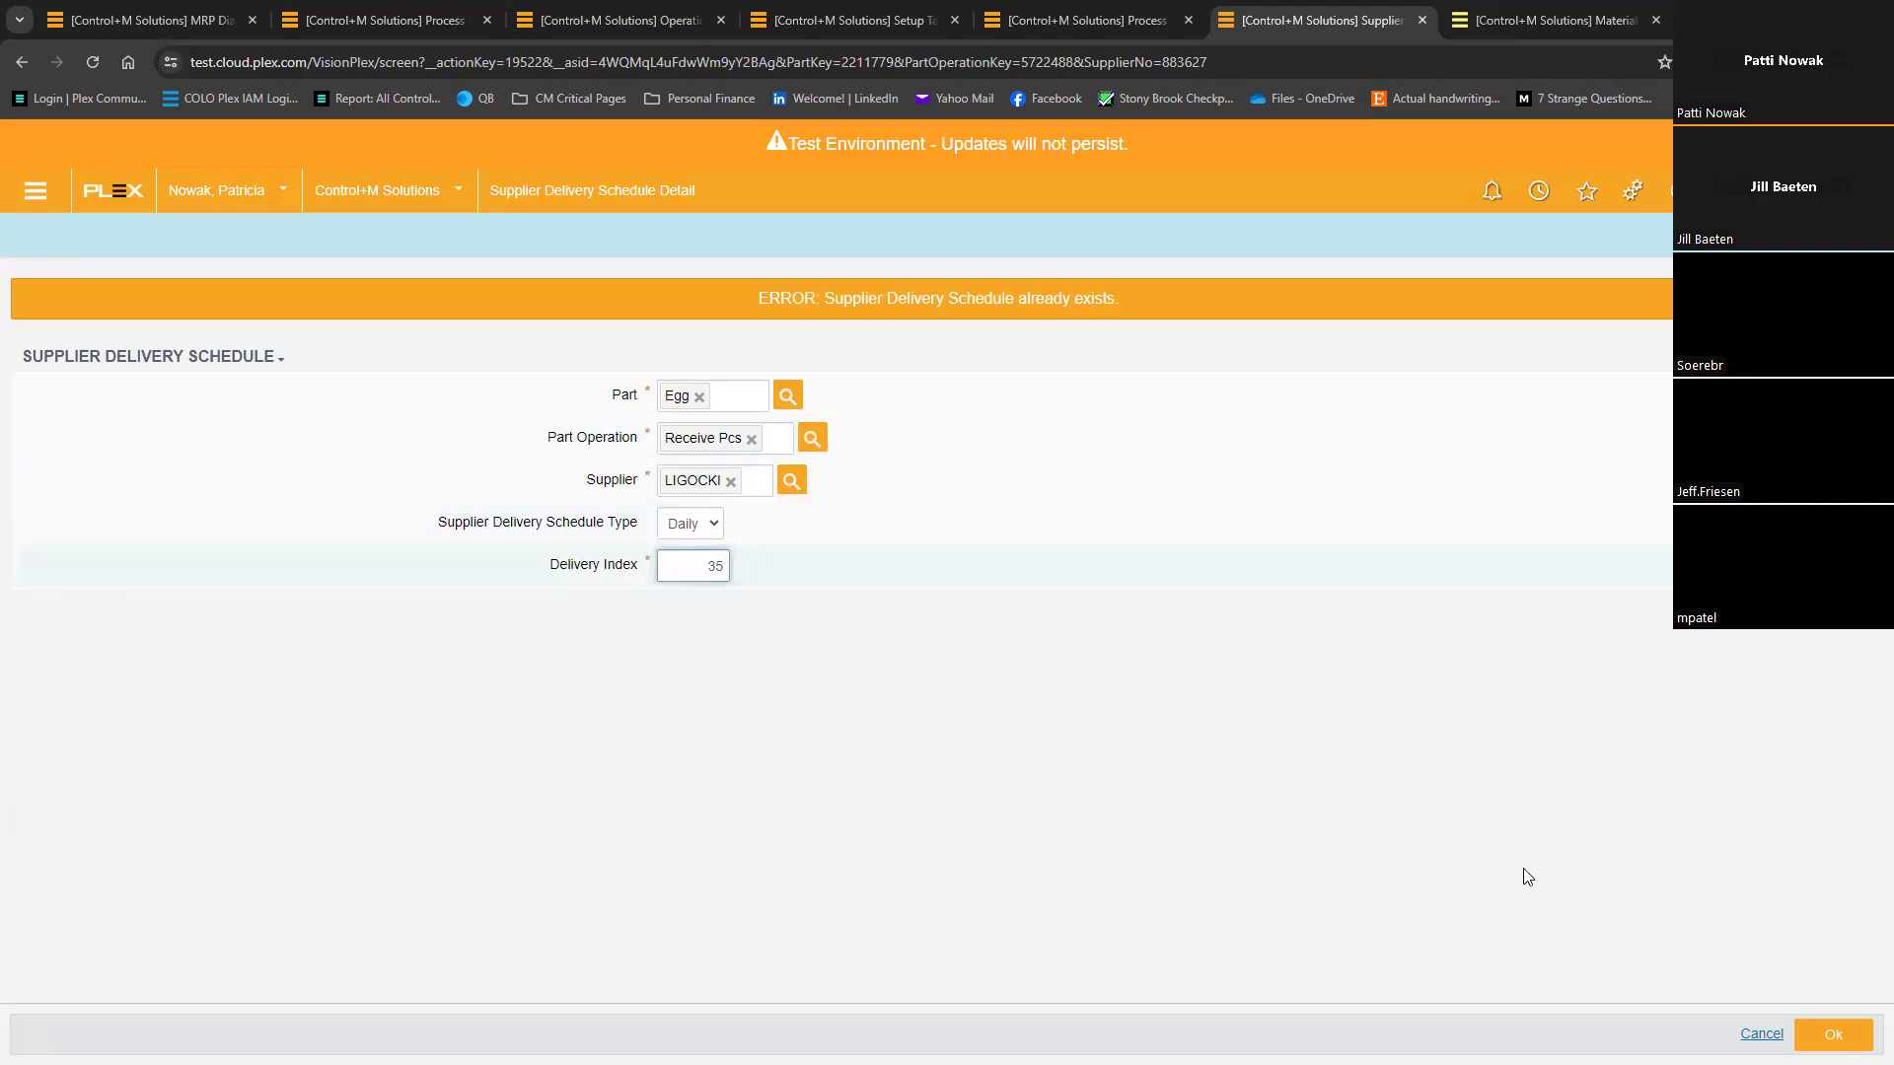
{"action": "key", "text": "Return"}
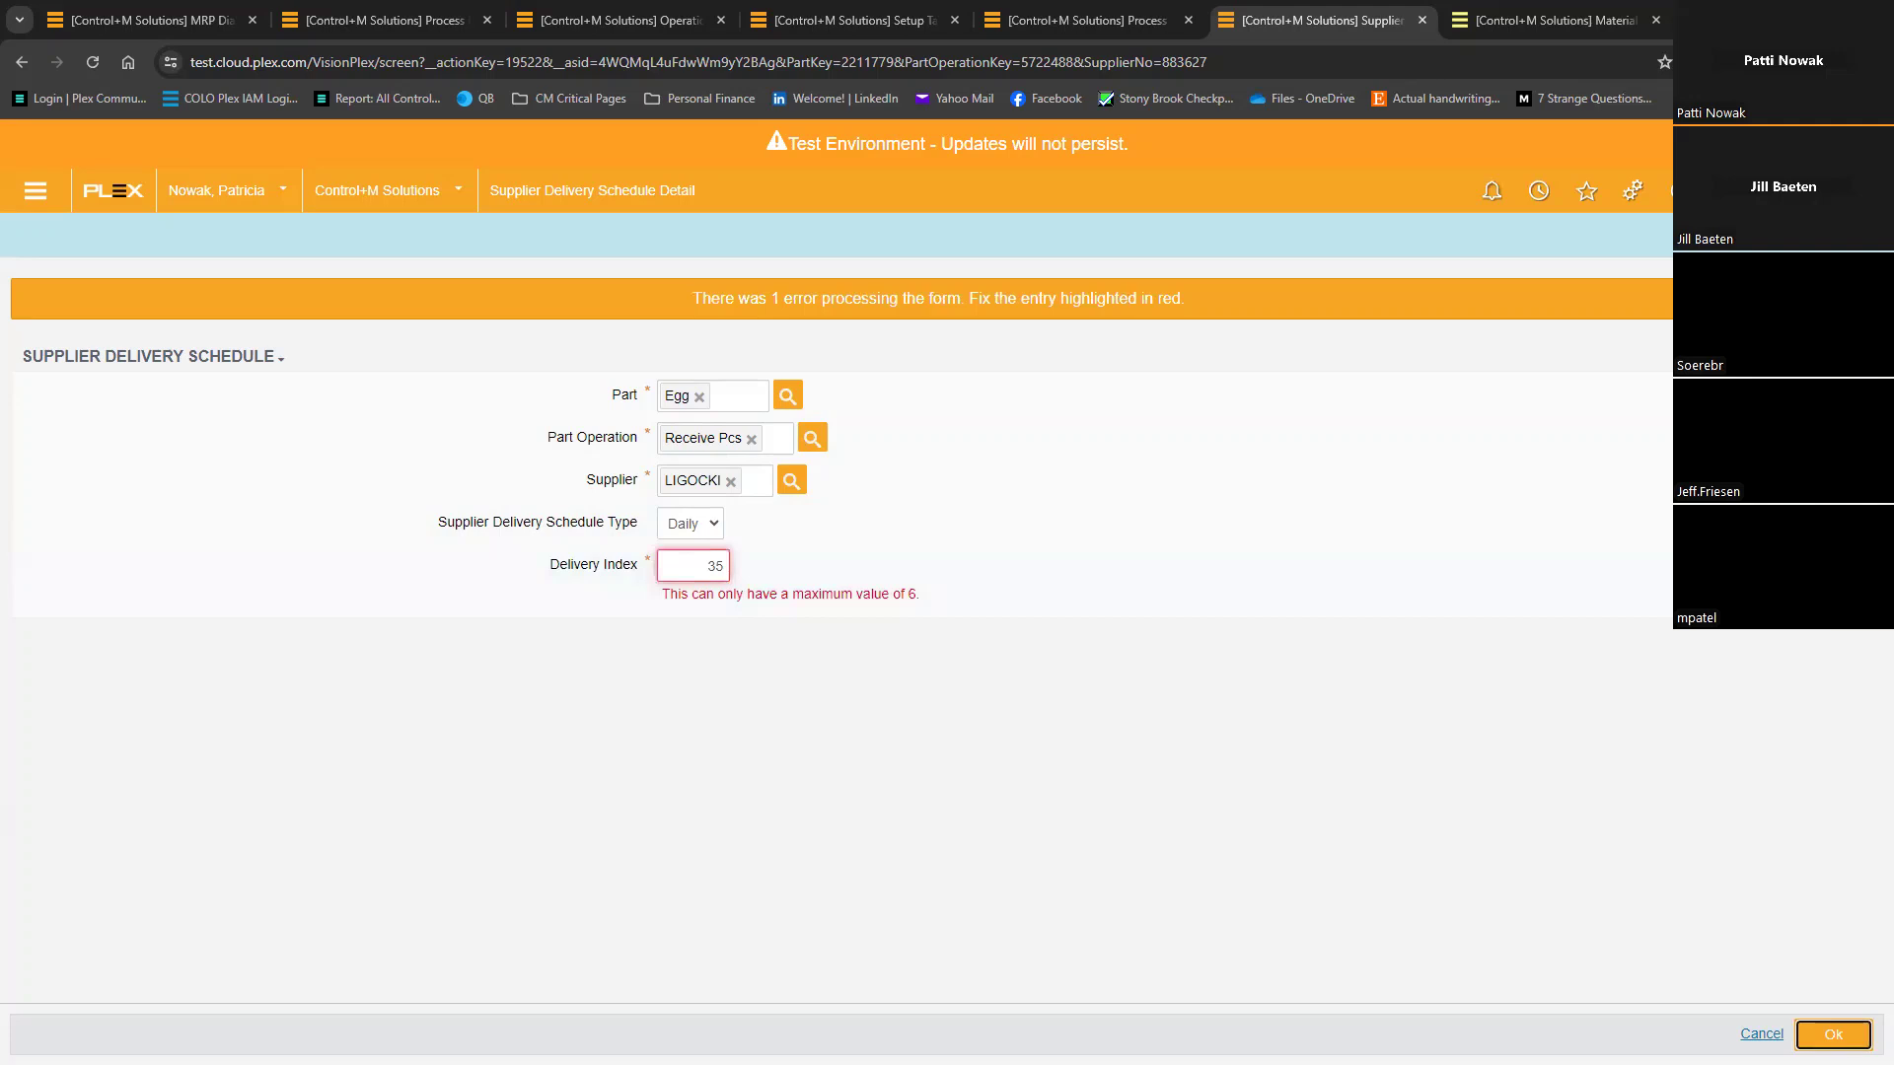
{"action": "key", "text": "alt+Tab"}
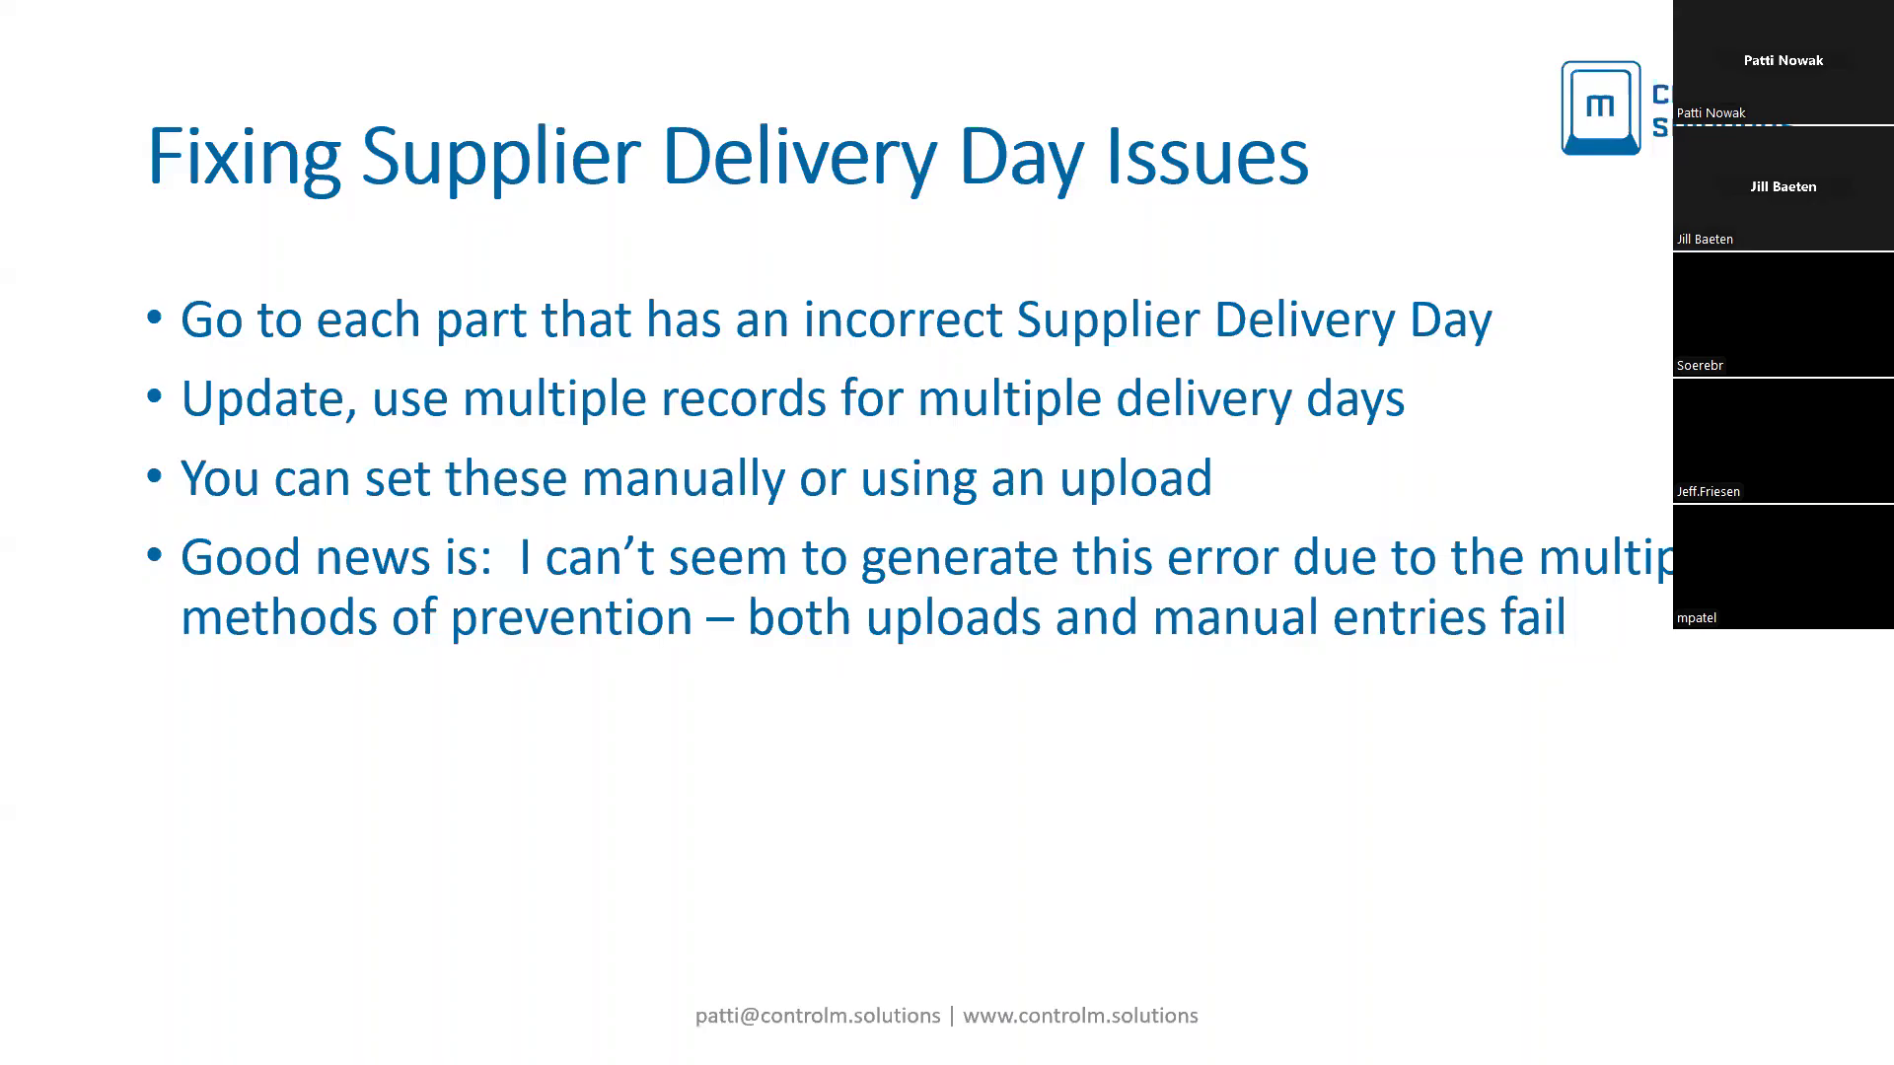
{"action": "key", "text": "Right"}
{"action": "key", "text": "Left"}
Step: In Plex, limit MRP Diagnostics to duplicate supplier part and supplier delivery day issues and replace the saved filter defaults with this selection
{"action": "key", "text": "alt+Tab"}
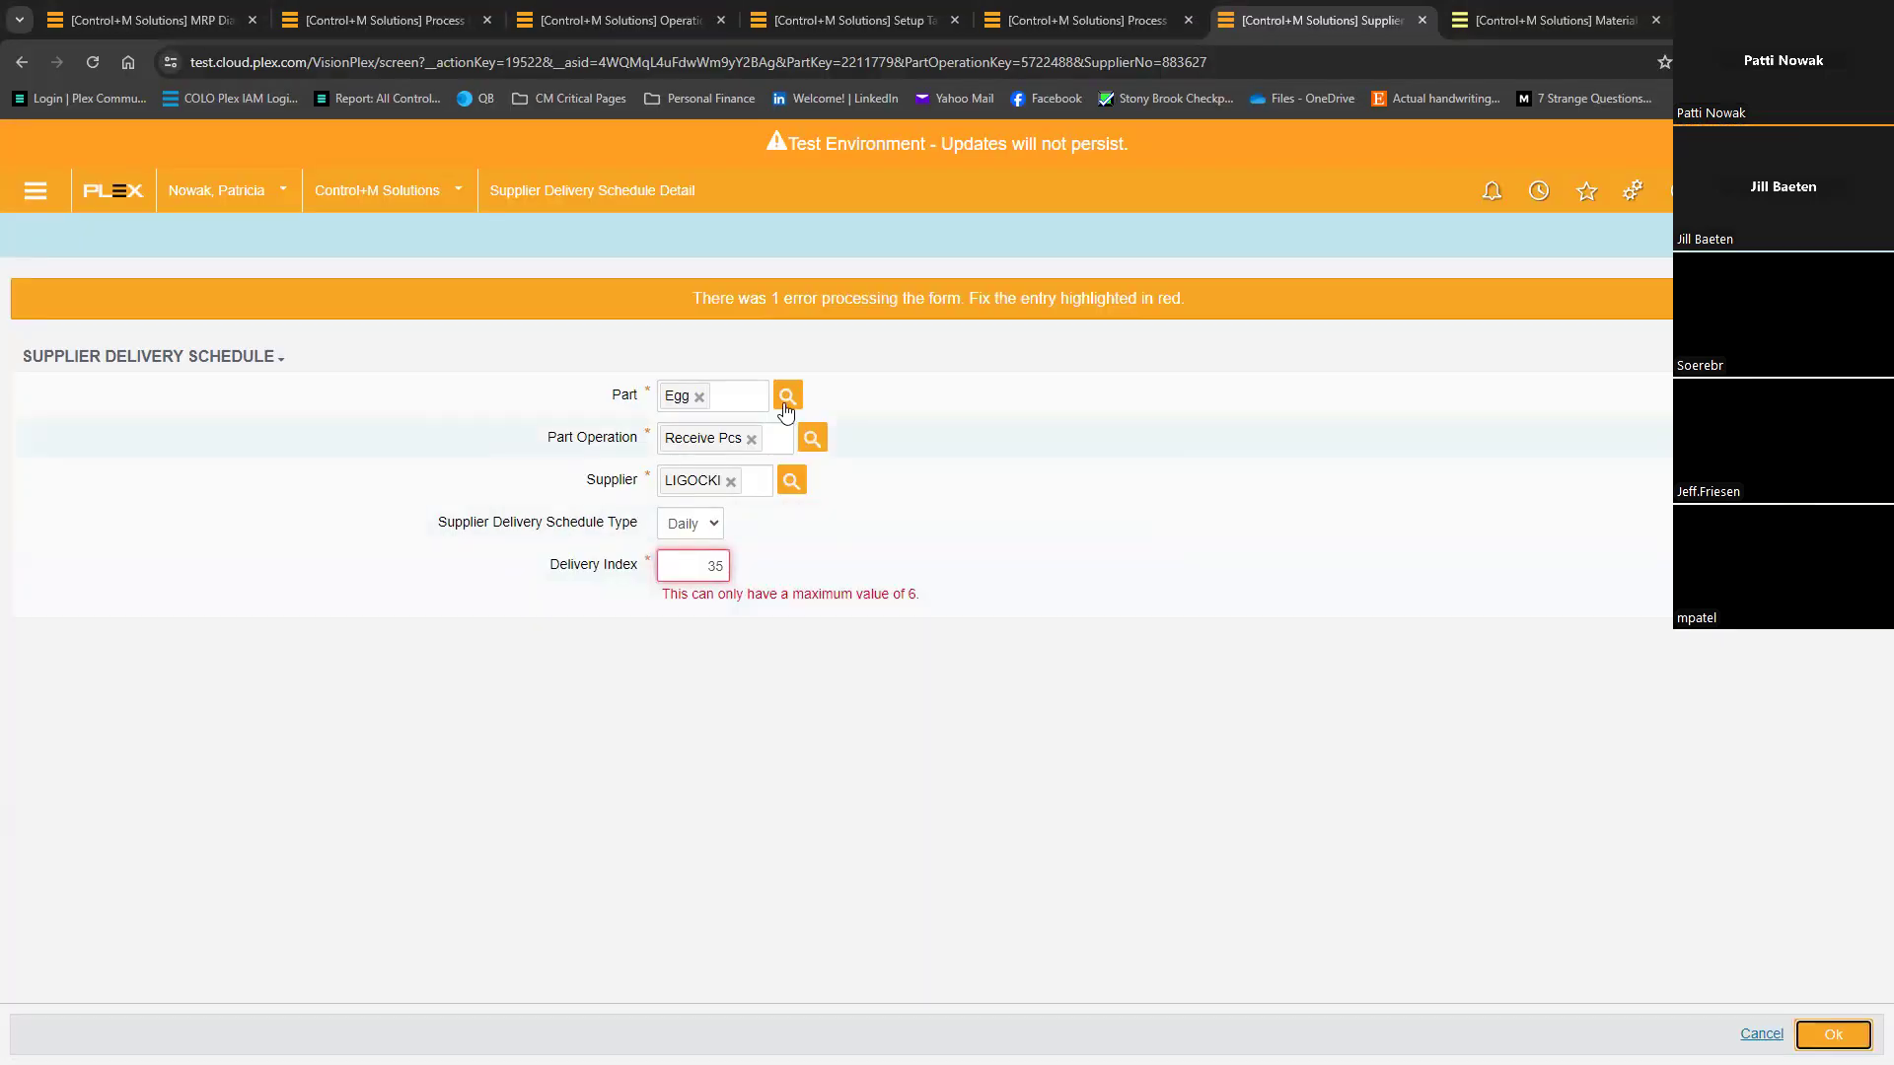
{"action": "left_click", "coordinate": [109, 19]}
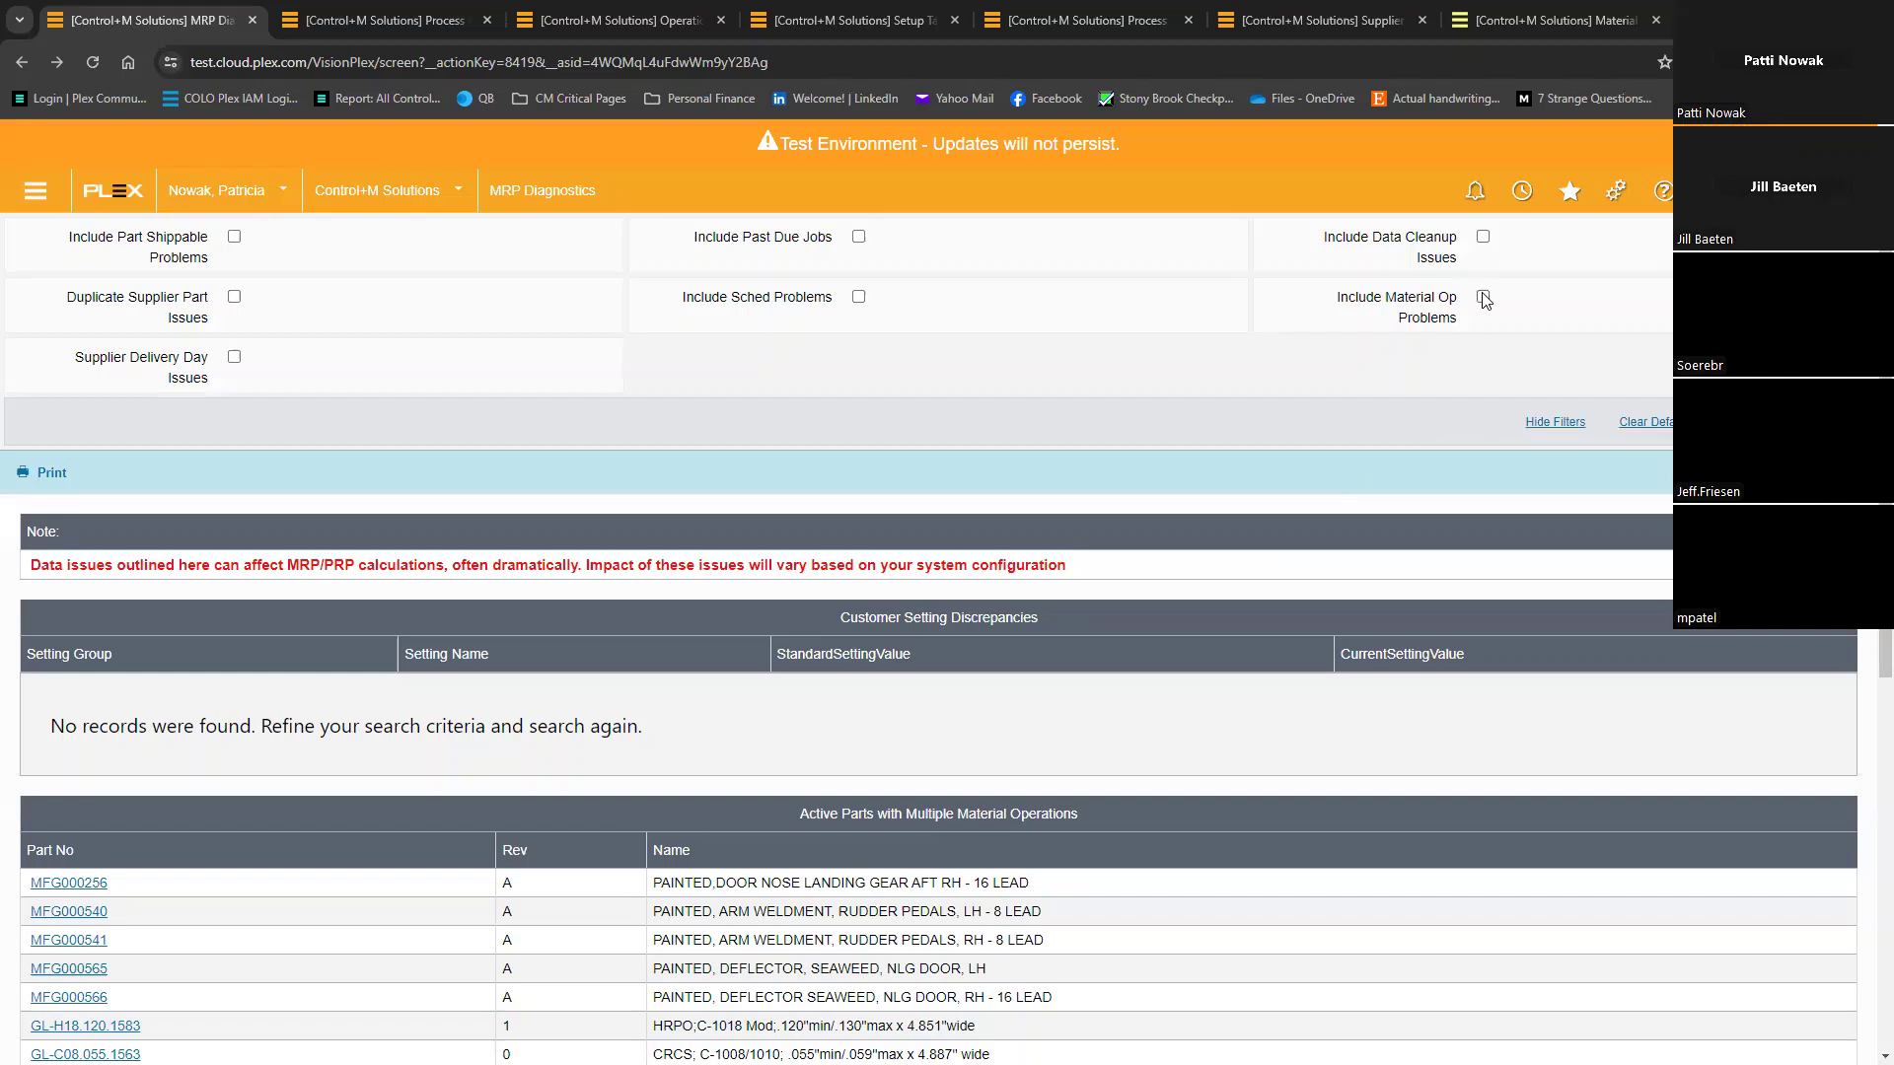
{"action": "left_click", "coordinate": [234, 297]}
{"action": "left_click", "coordinate": [233, 357]}
{"action": "left_click", "coordinate": [1649, 424]}
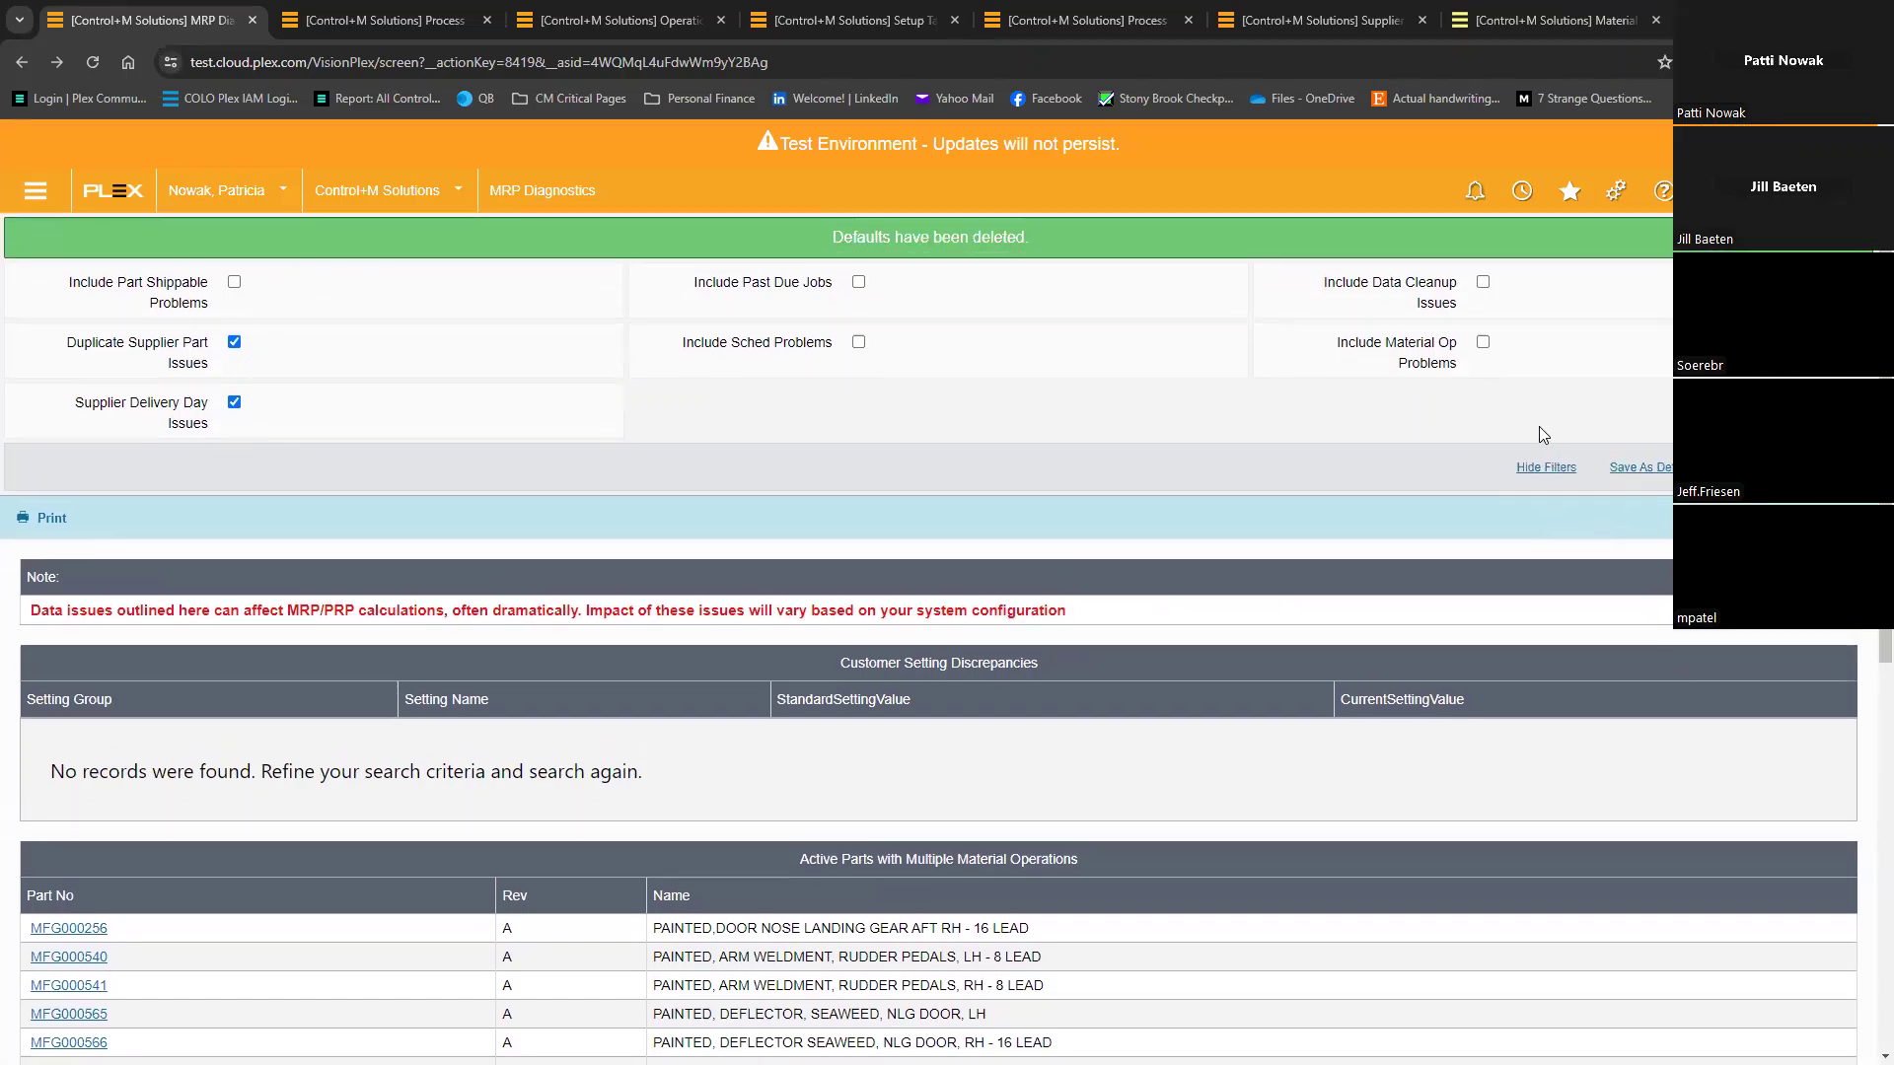
{"action": "left_click", "coordinate": [1637, 467]}
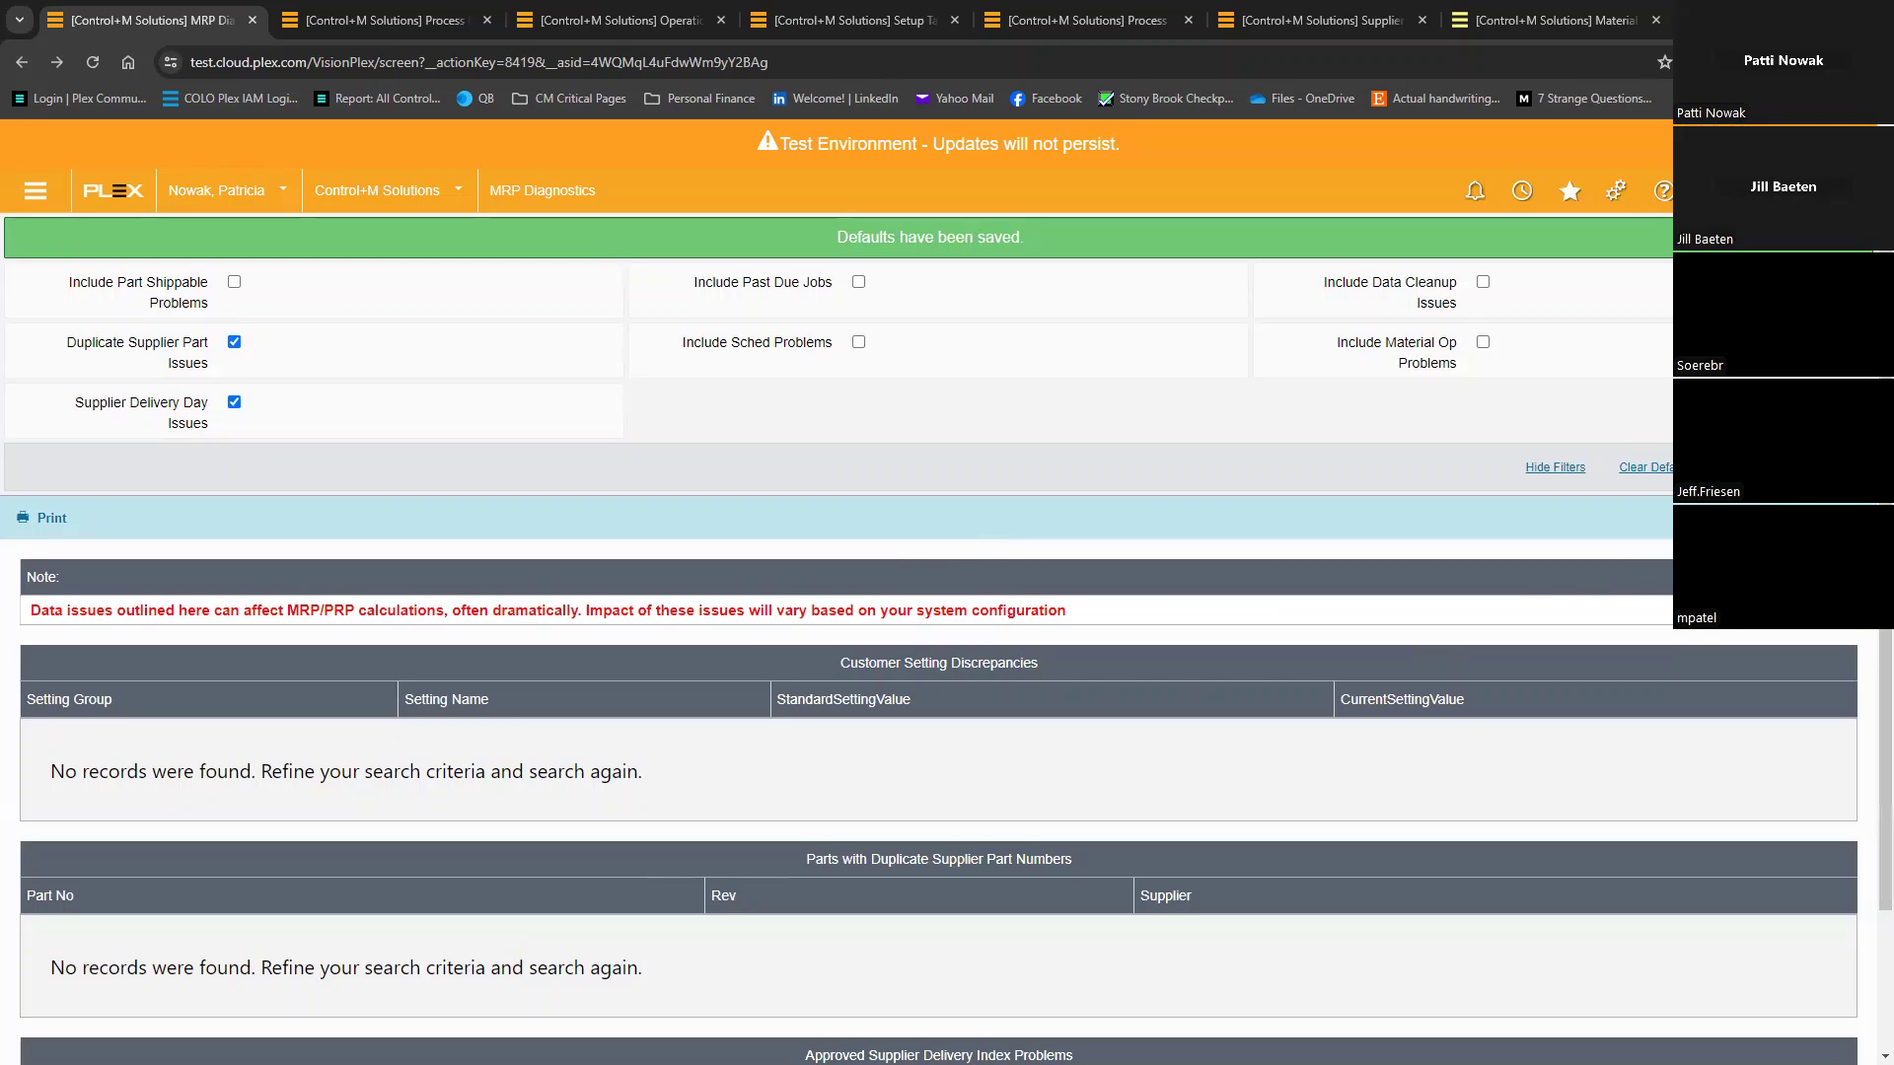
Step: Switch to the presentation and advance to the Parts with Invalid Operations slide
{"action": "key", "text": "alt+Tab"}
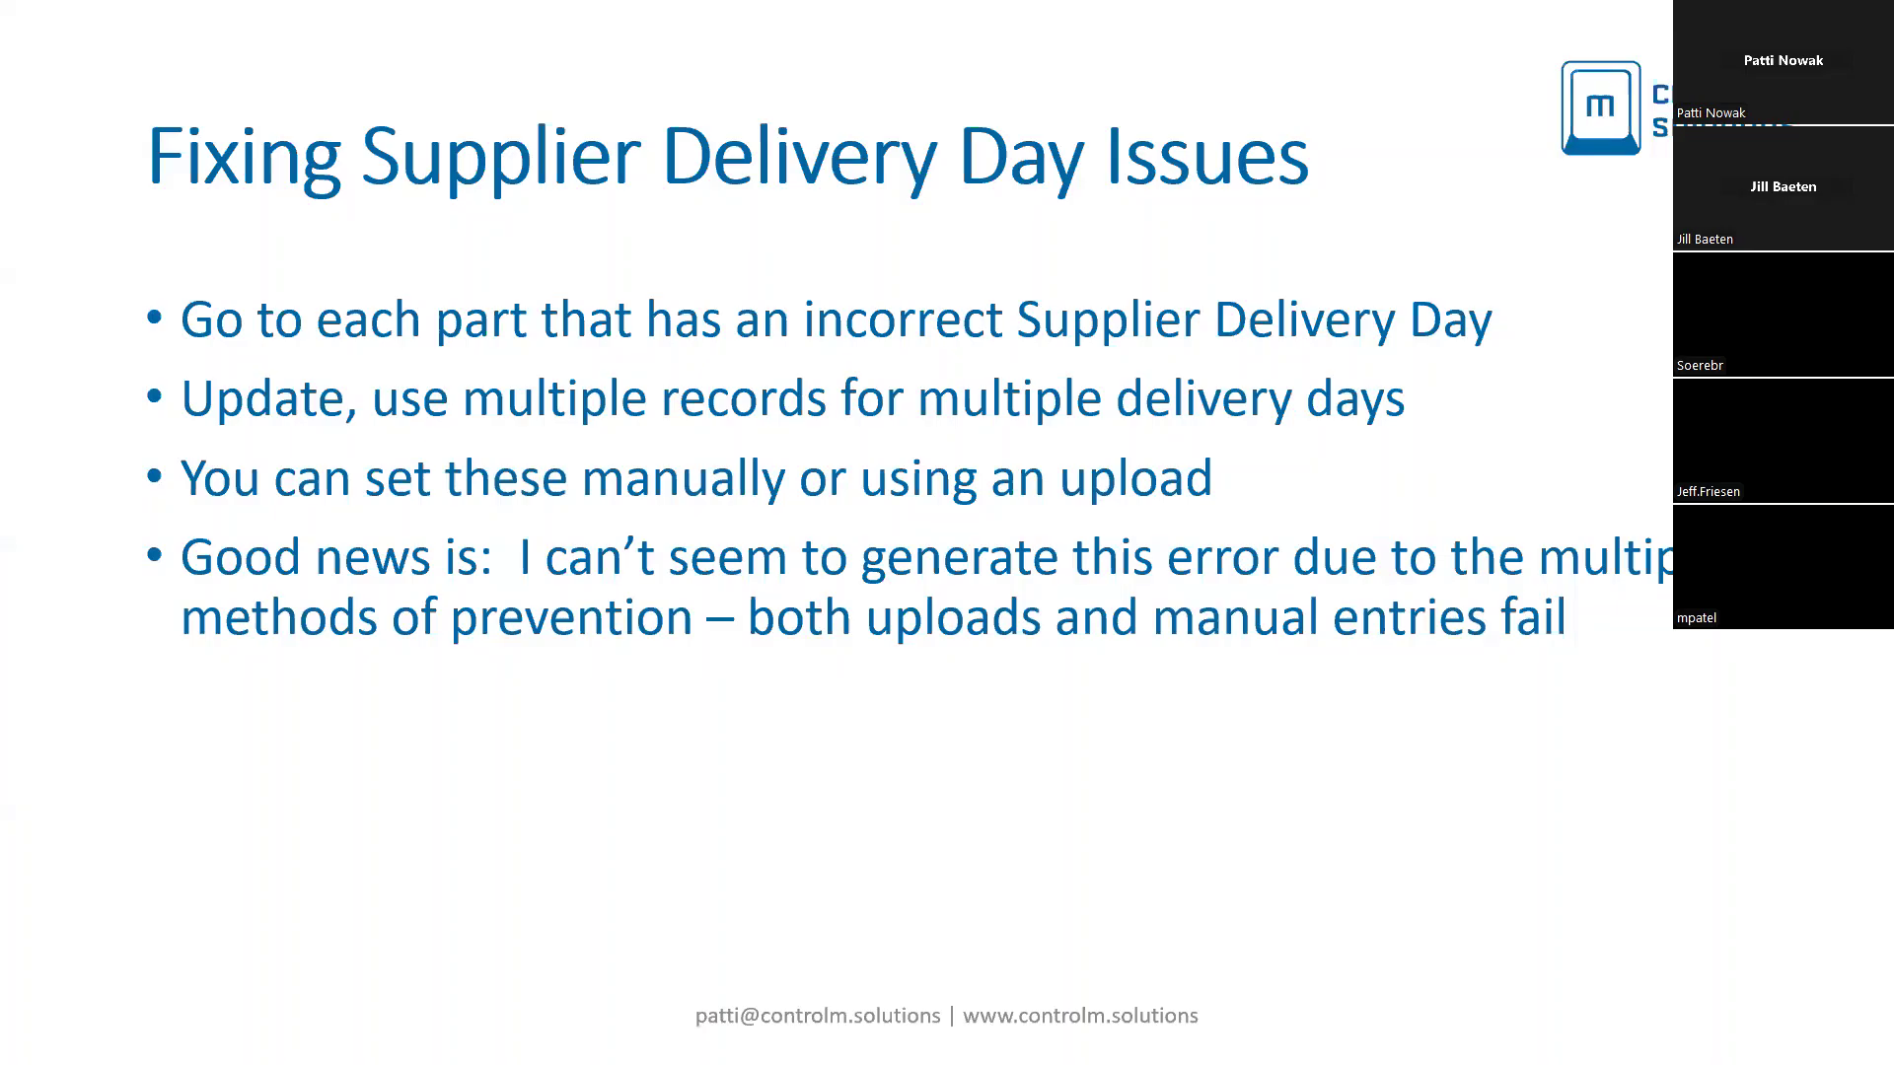
{"action": "key", "text": "Right"}
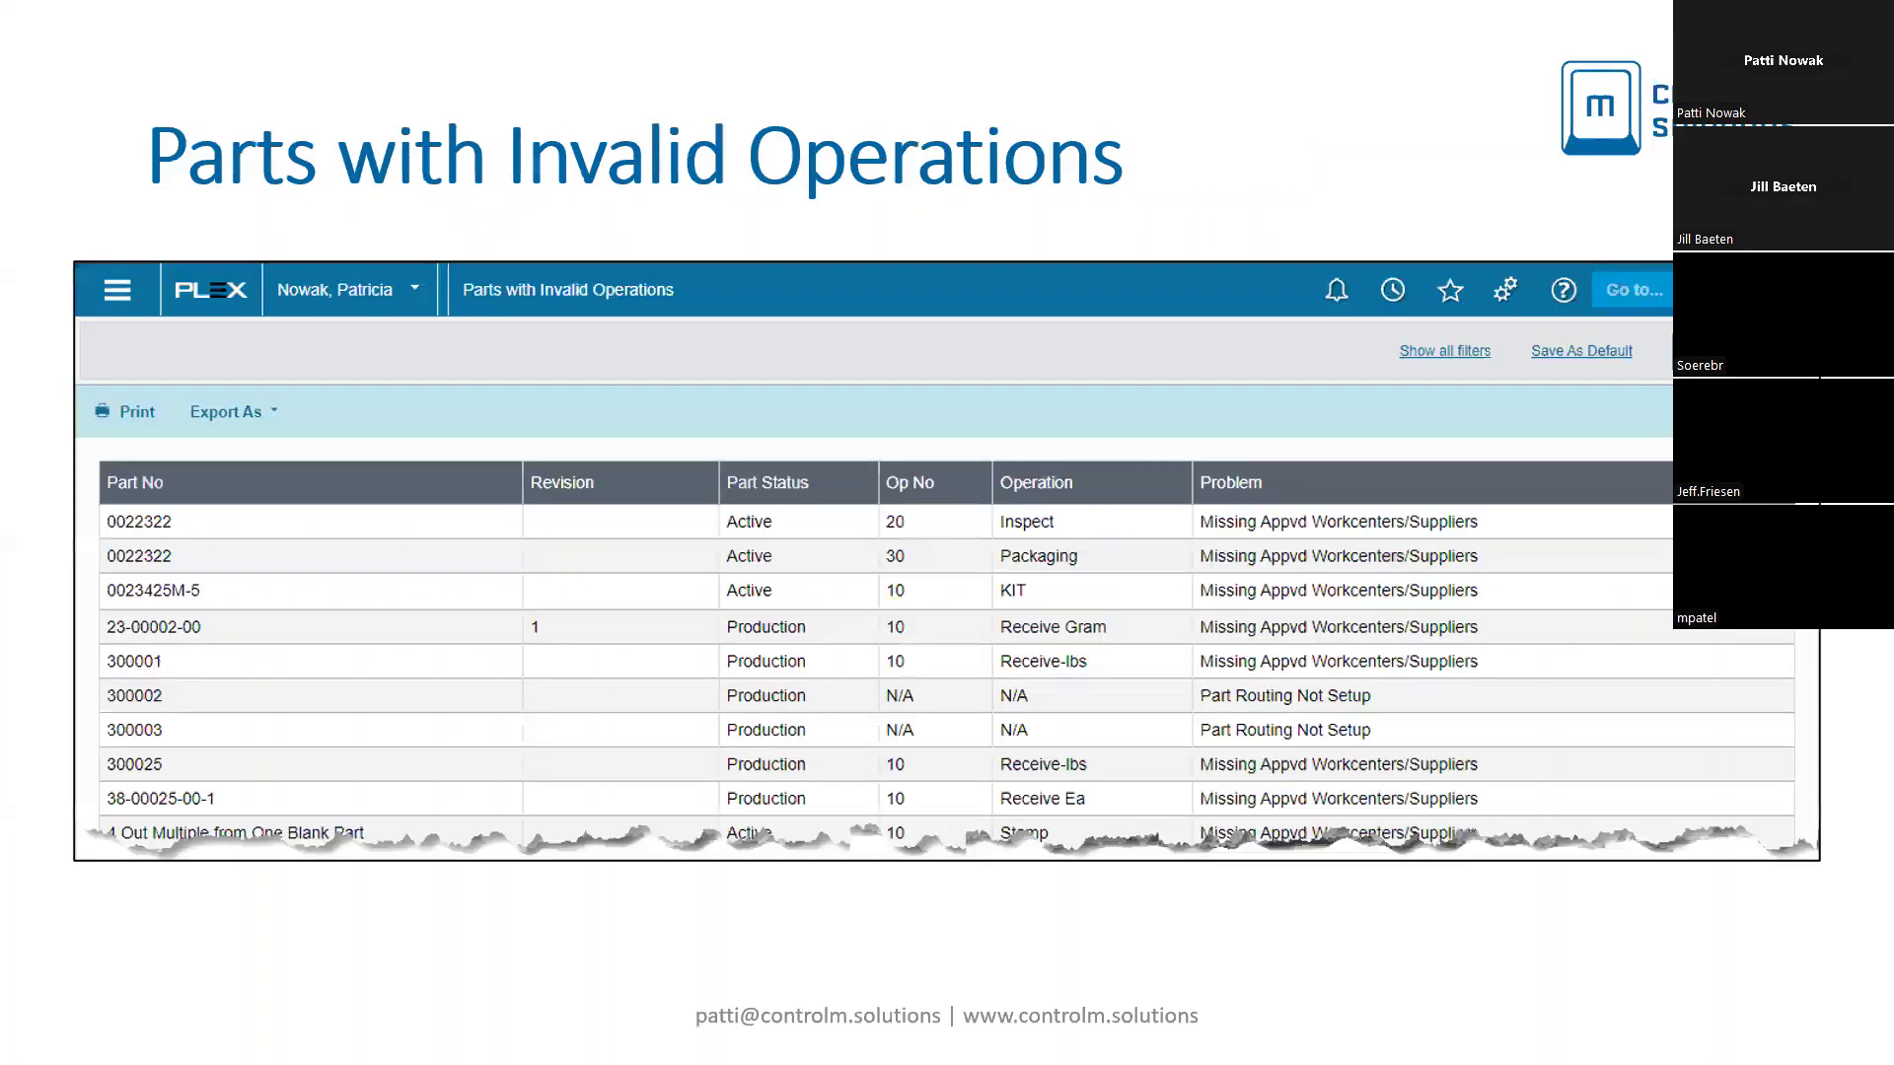
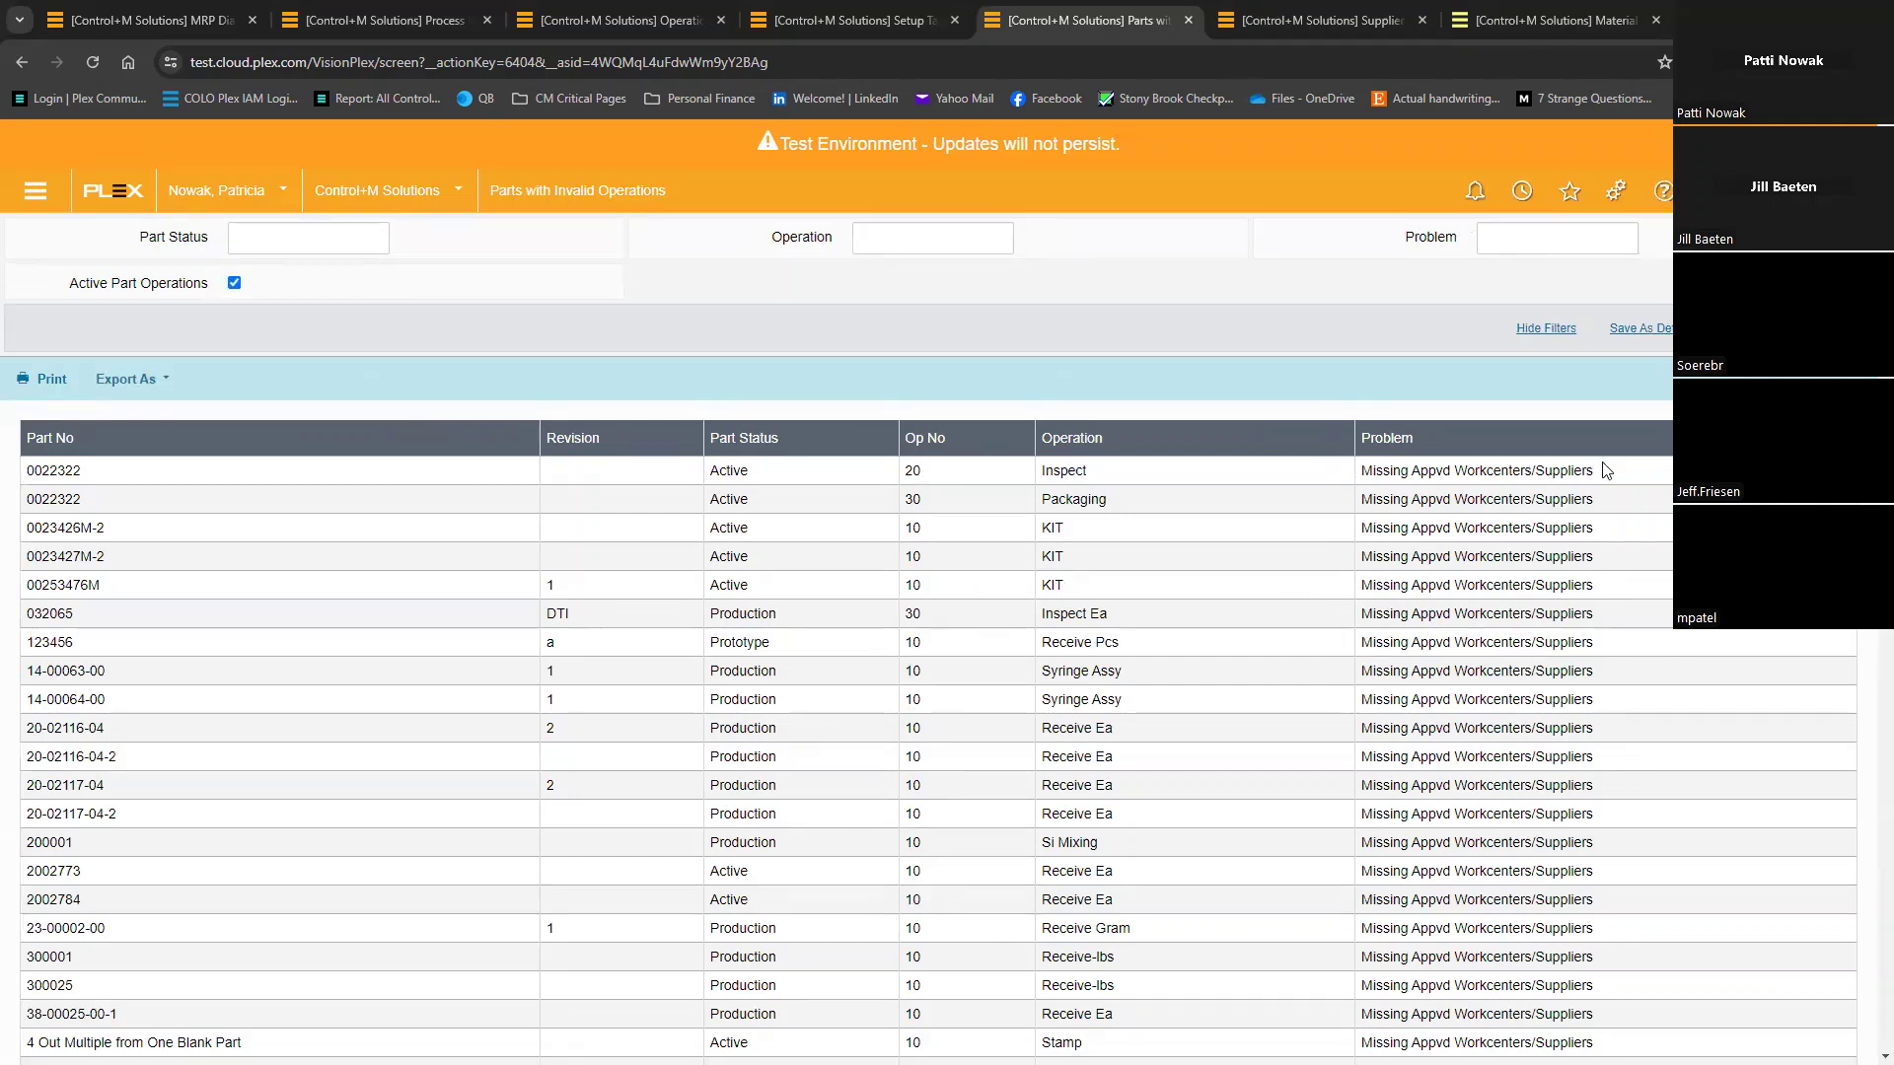
Step: Sort Plex's Parts with Invalid Operations list by part number and remove its limit to active part operations
{"action": "scroll", "coordinate": [1568, 715], "scroll_direction": "down", "scroll_amount": 10}
{"action": "scroll", "coordinate": [1531, 740], "scroll_direction": "down", "scroll_amount": 15}
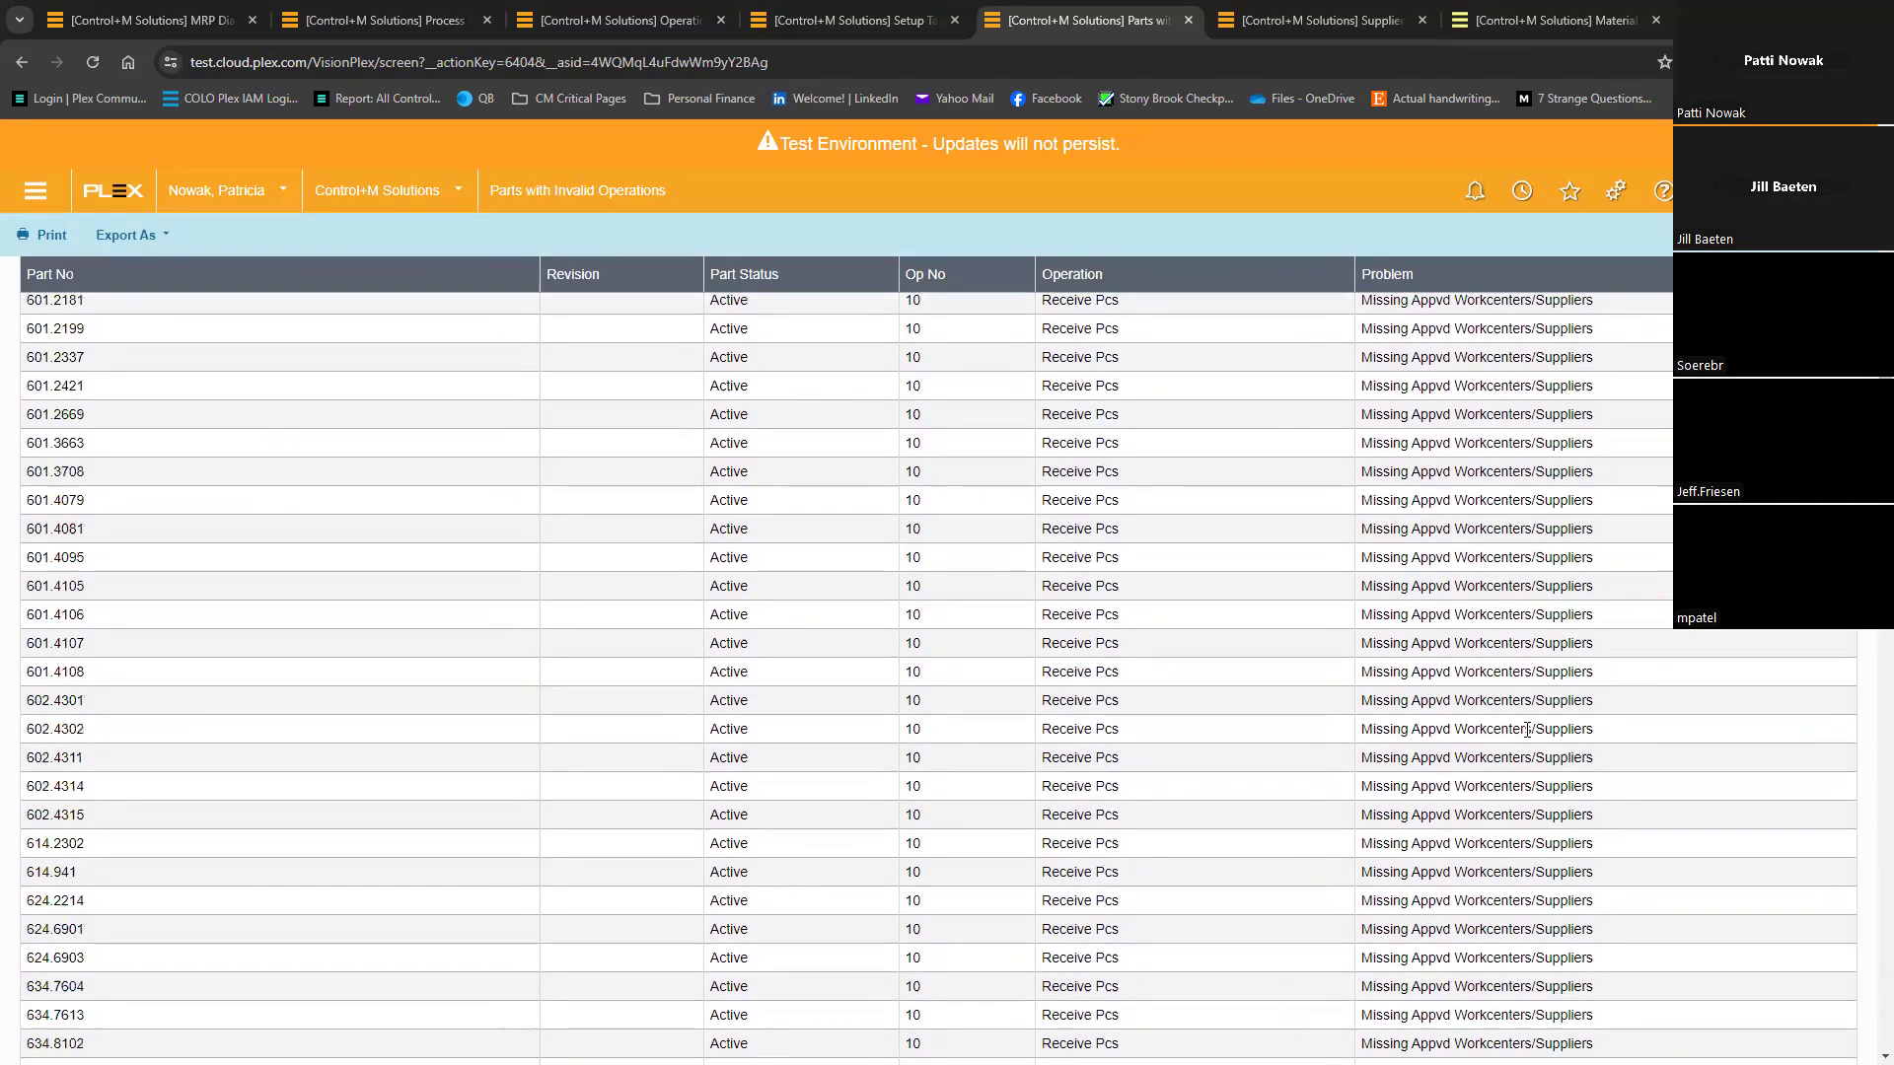
{"action": "scroll", "coordinate": [10, 380], "scroll_direction": "up", "scroll_amount": 20}
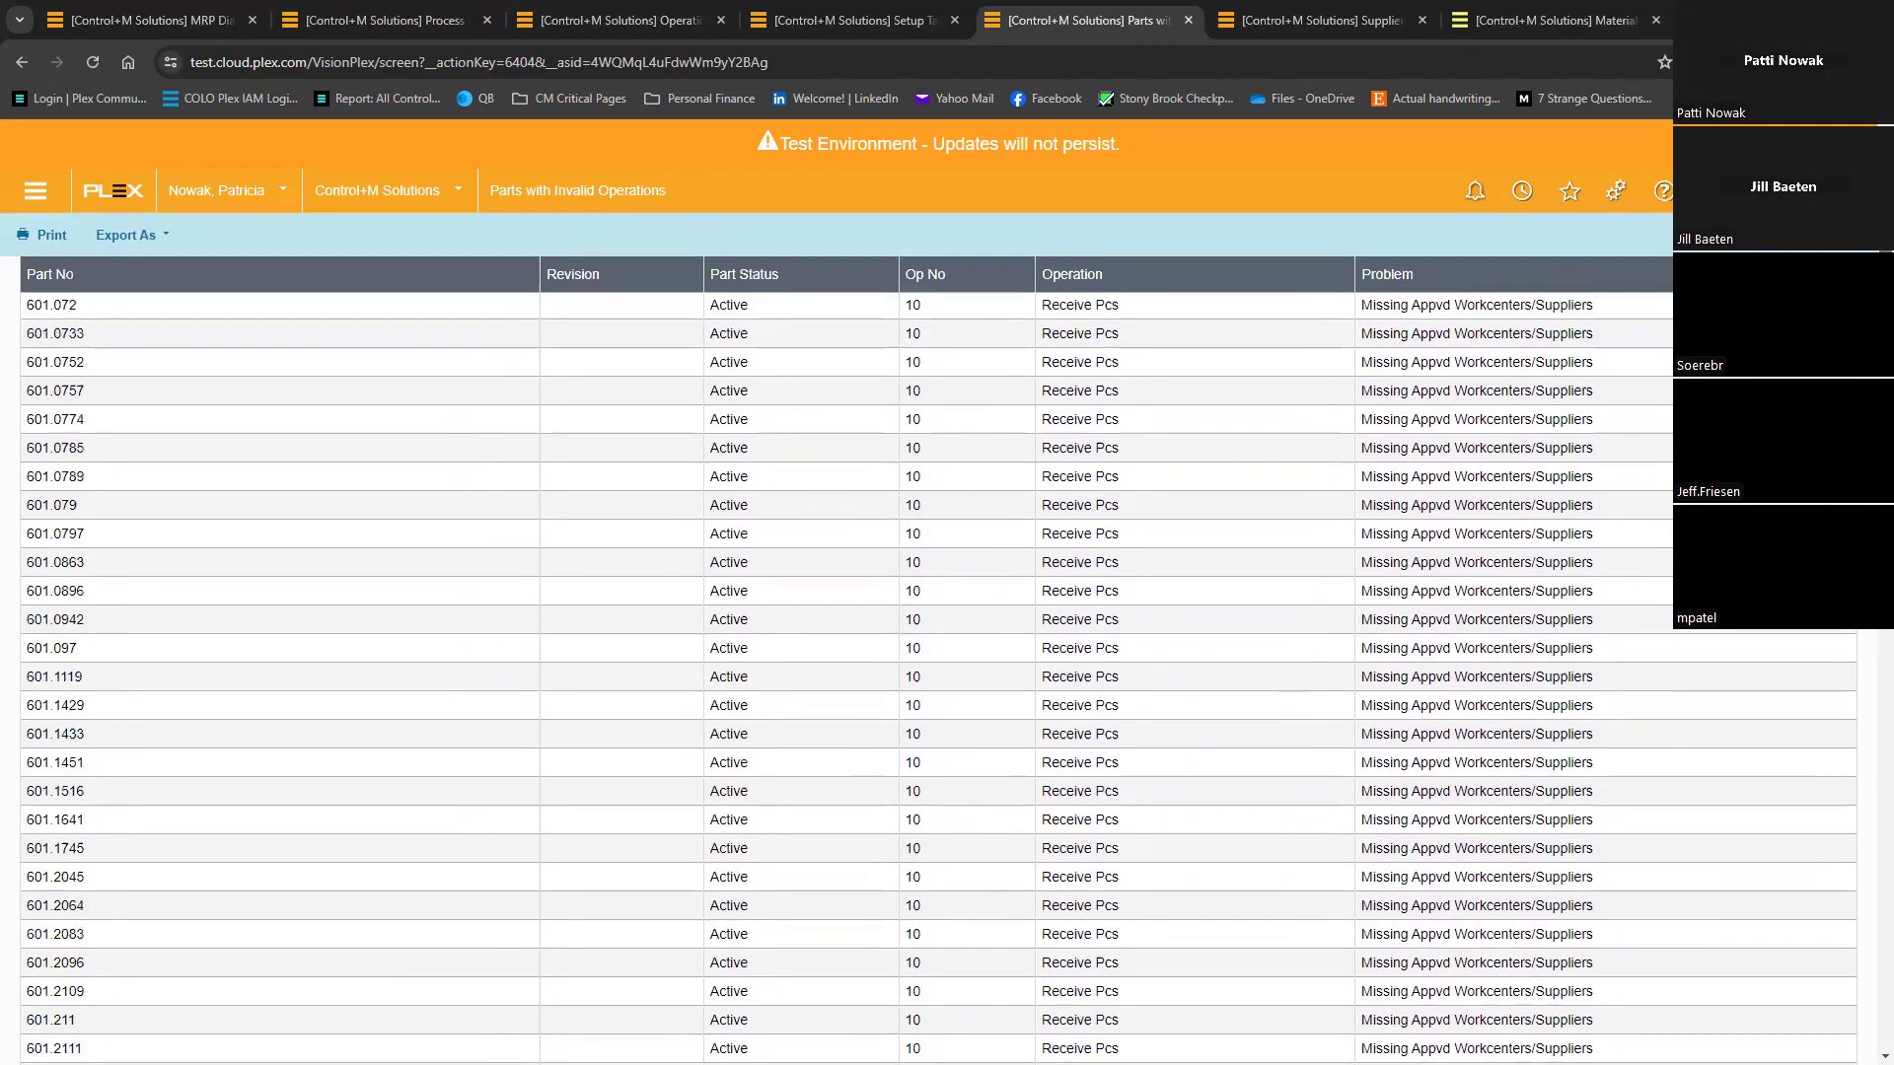
{"action": "left_click", "coordinate": [108, 281]}
{"action": "scroll", "coordinate": [1489, 646], "scroll_direction": "down", "scroll_amount": 15}
{"action": "scroll", "coordinate": [465, 487], "scroll_direction": "up", "scroll_amount": 20}
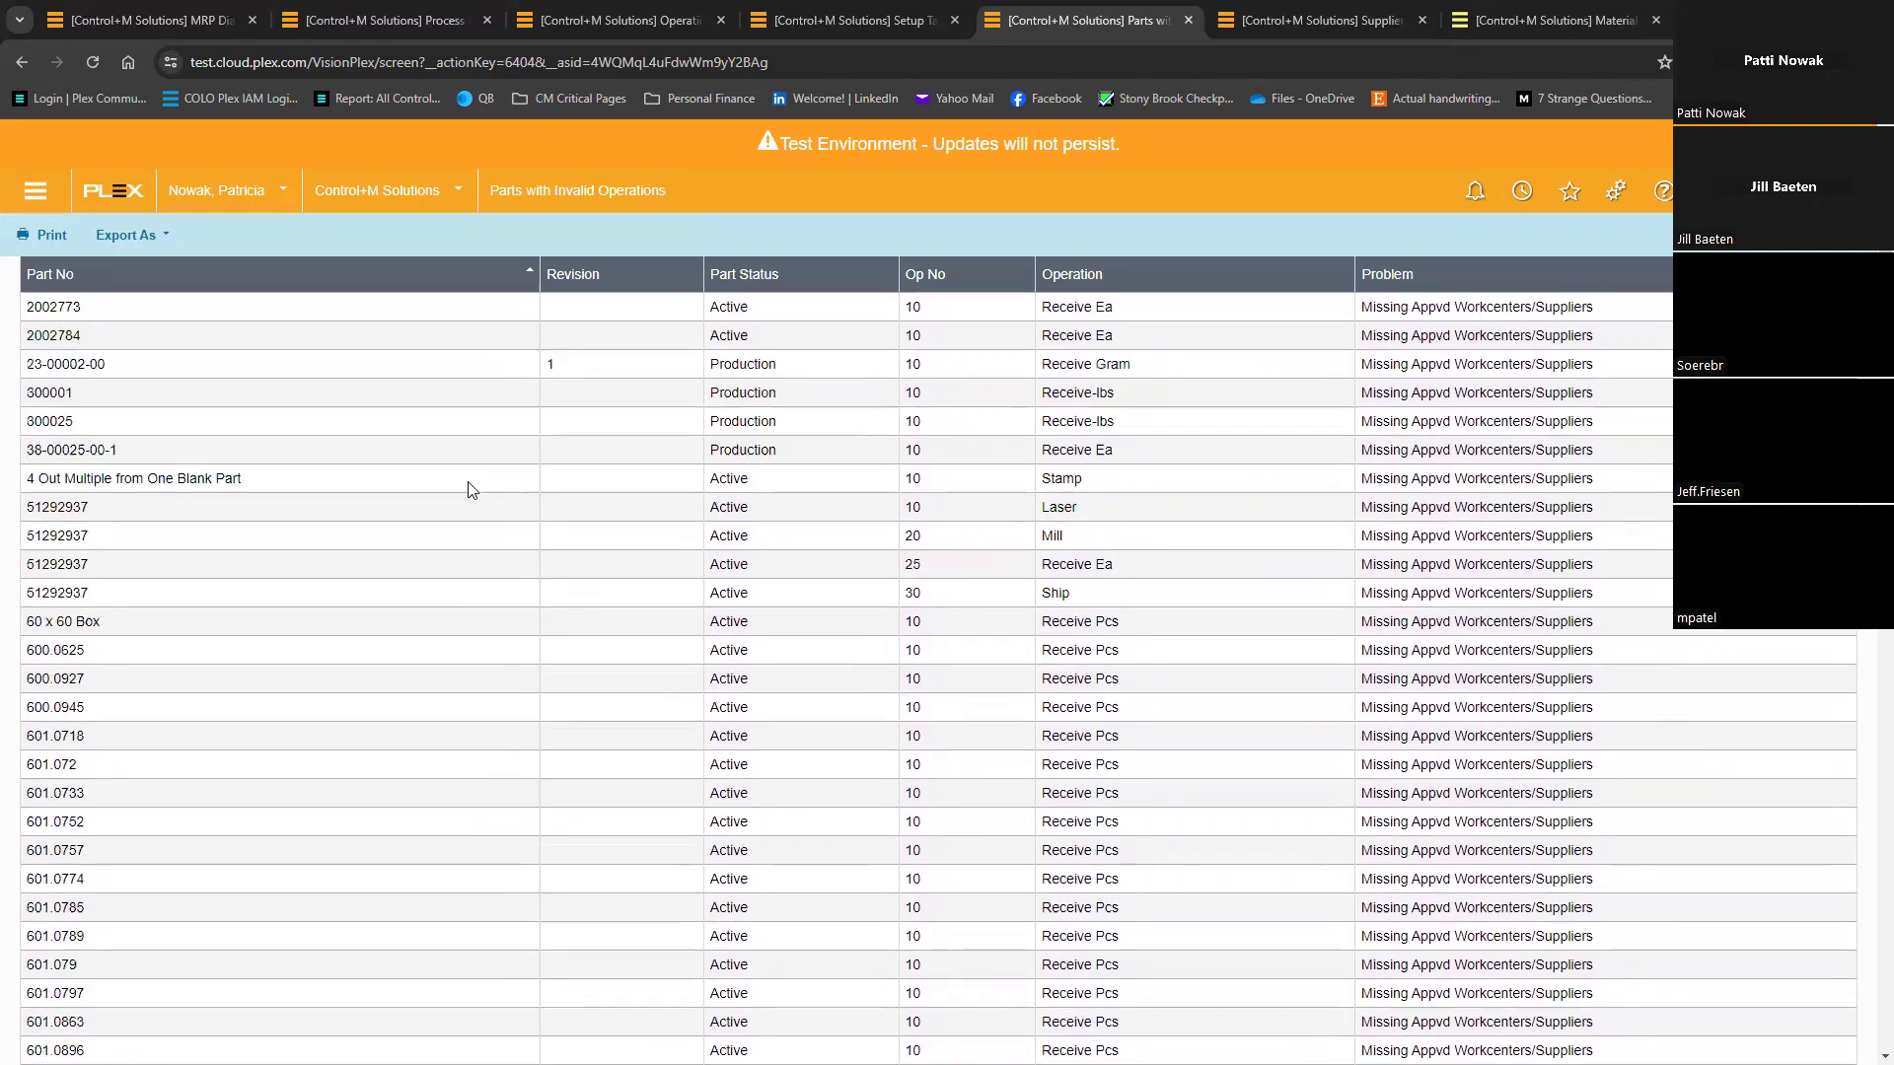
{"action": "left_click", "coordinate": [235, 283]}
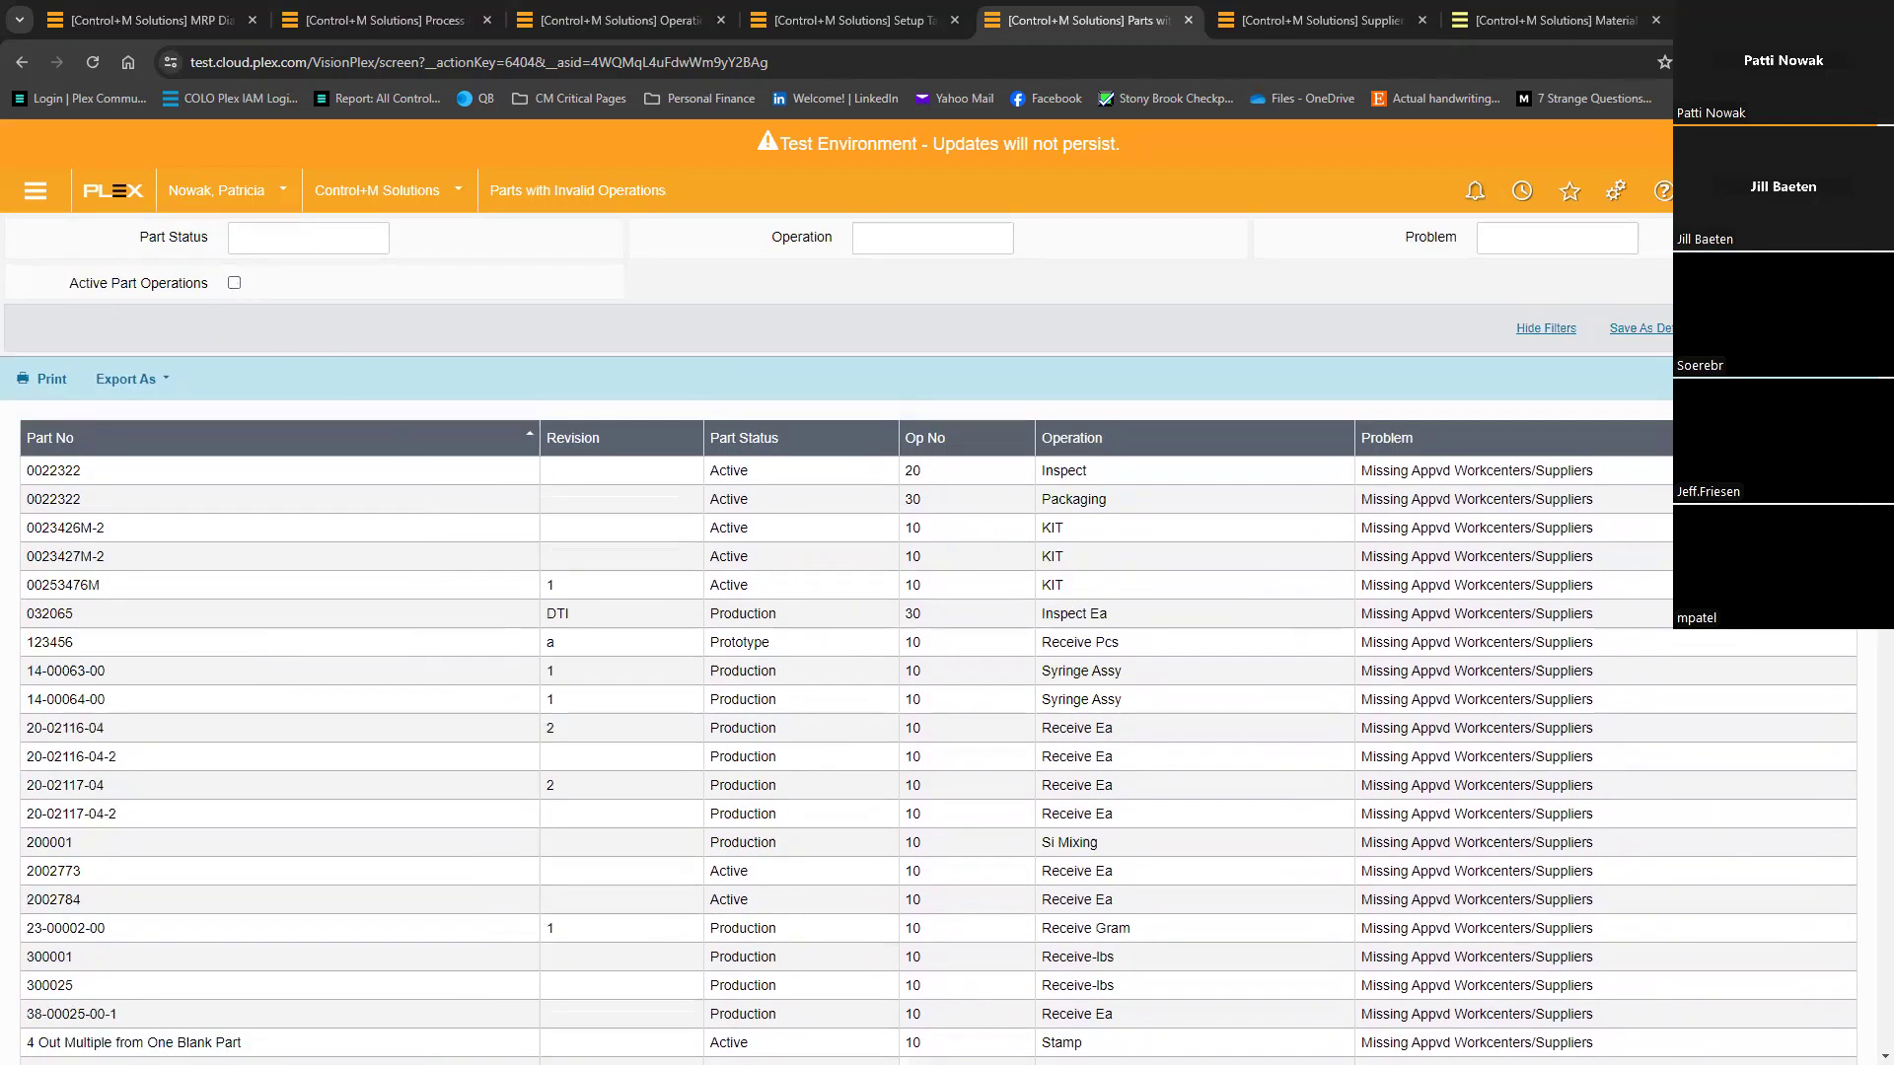
Step: Filter the invalid operations list by the problem "Part Routing Not Setup", copied from the entry for part 300002
{"action": "scroll", "coordinate": [1470, 797], "scroll_direction": "down", "scroll_amount": 5}
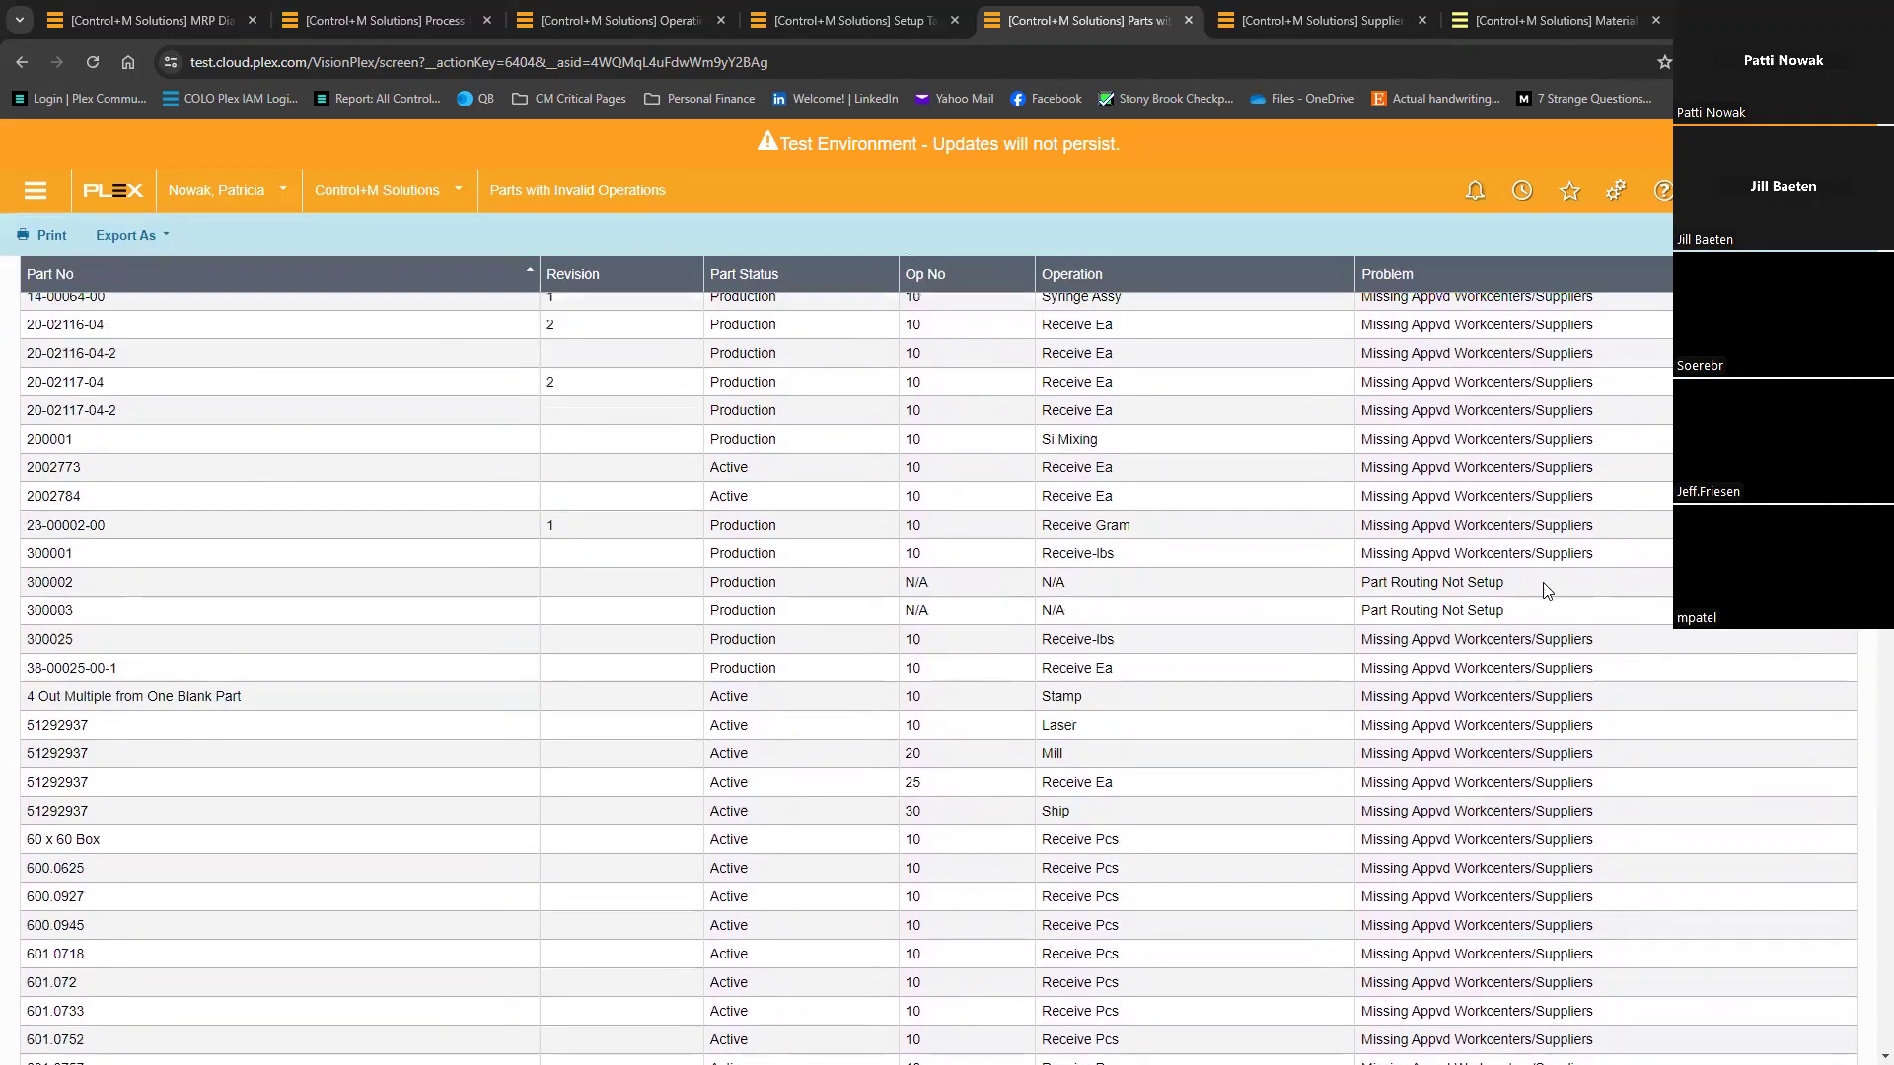
{"action": "triple_click", "coordinate": [1426, 580]}
{"action": "key", "text": "ctrl+c"}
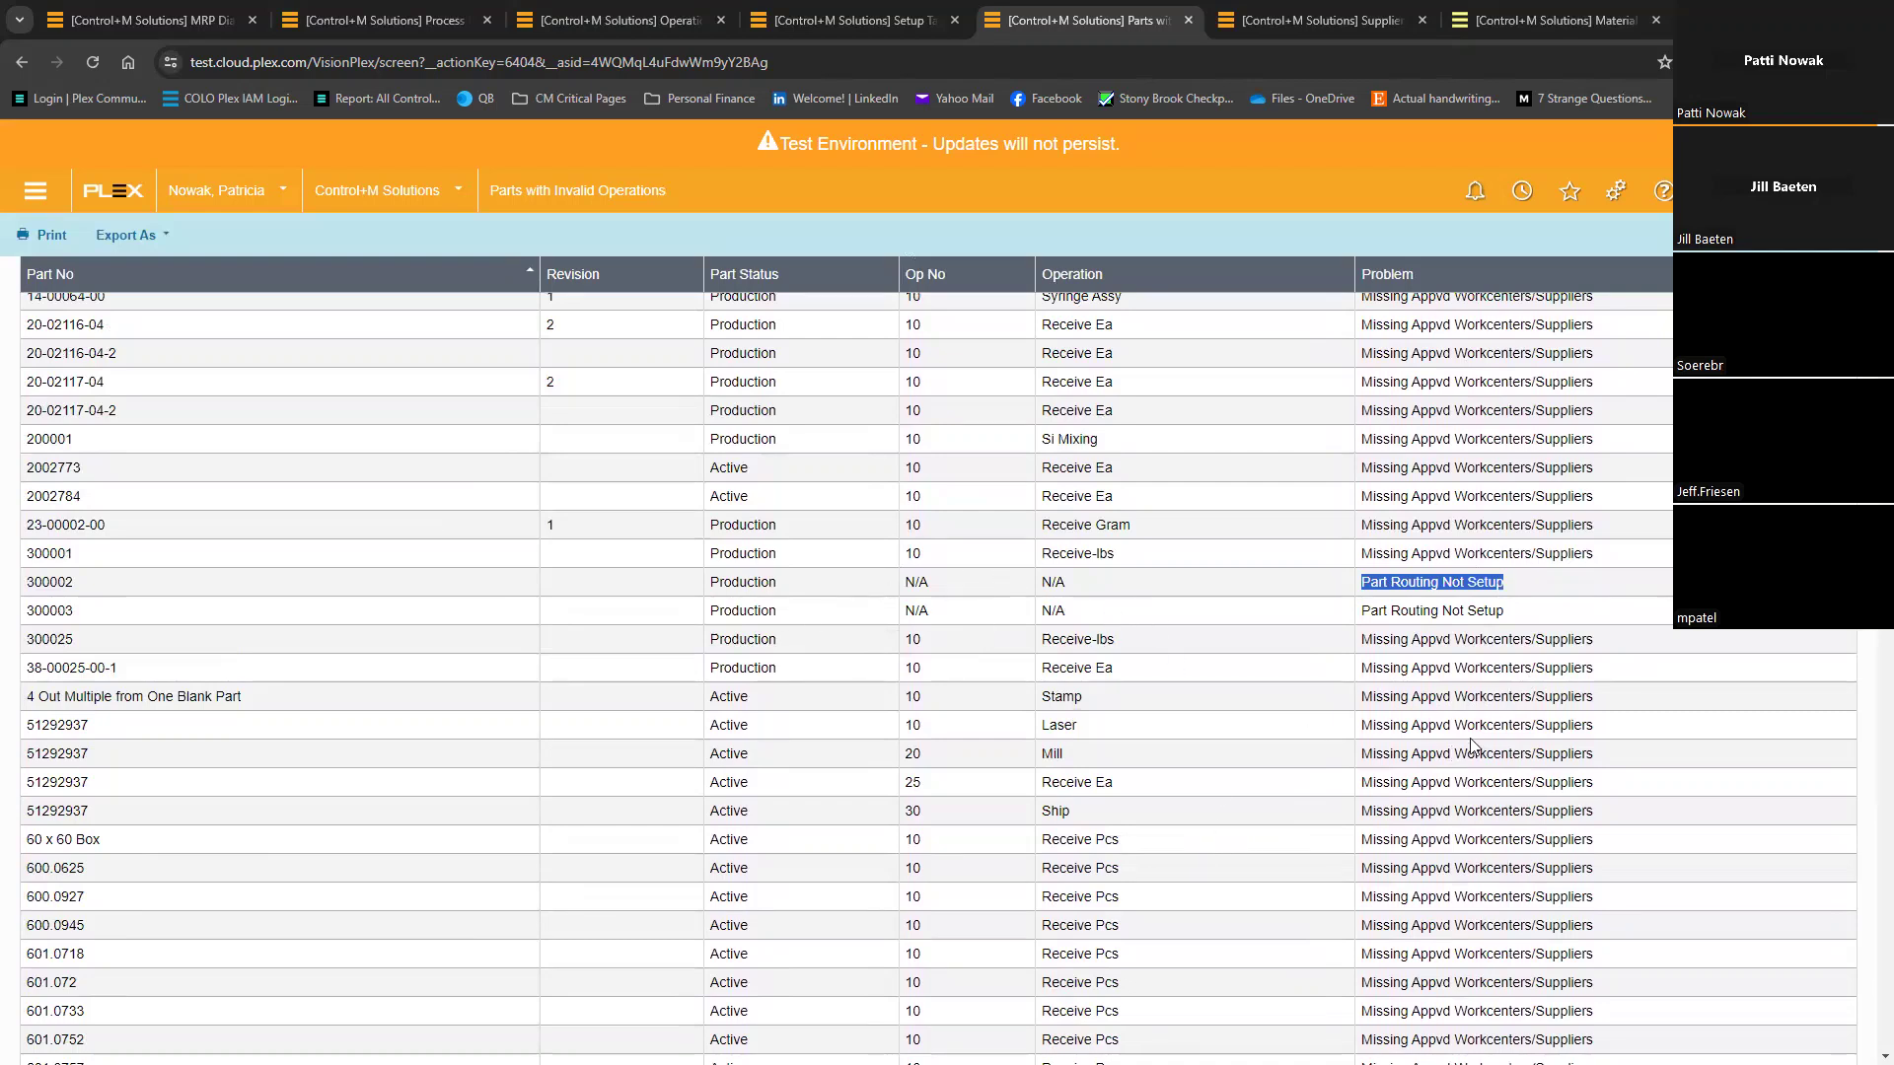
{"action": "scroll", "coordinate": [1435, 710], "scroll_direction": "up", "scroll_amount": 5}
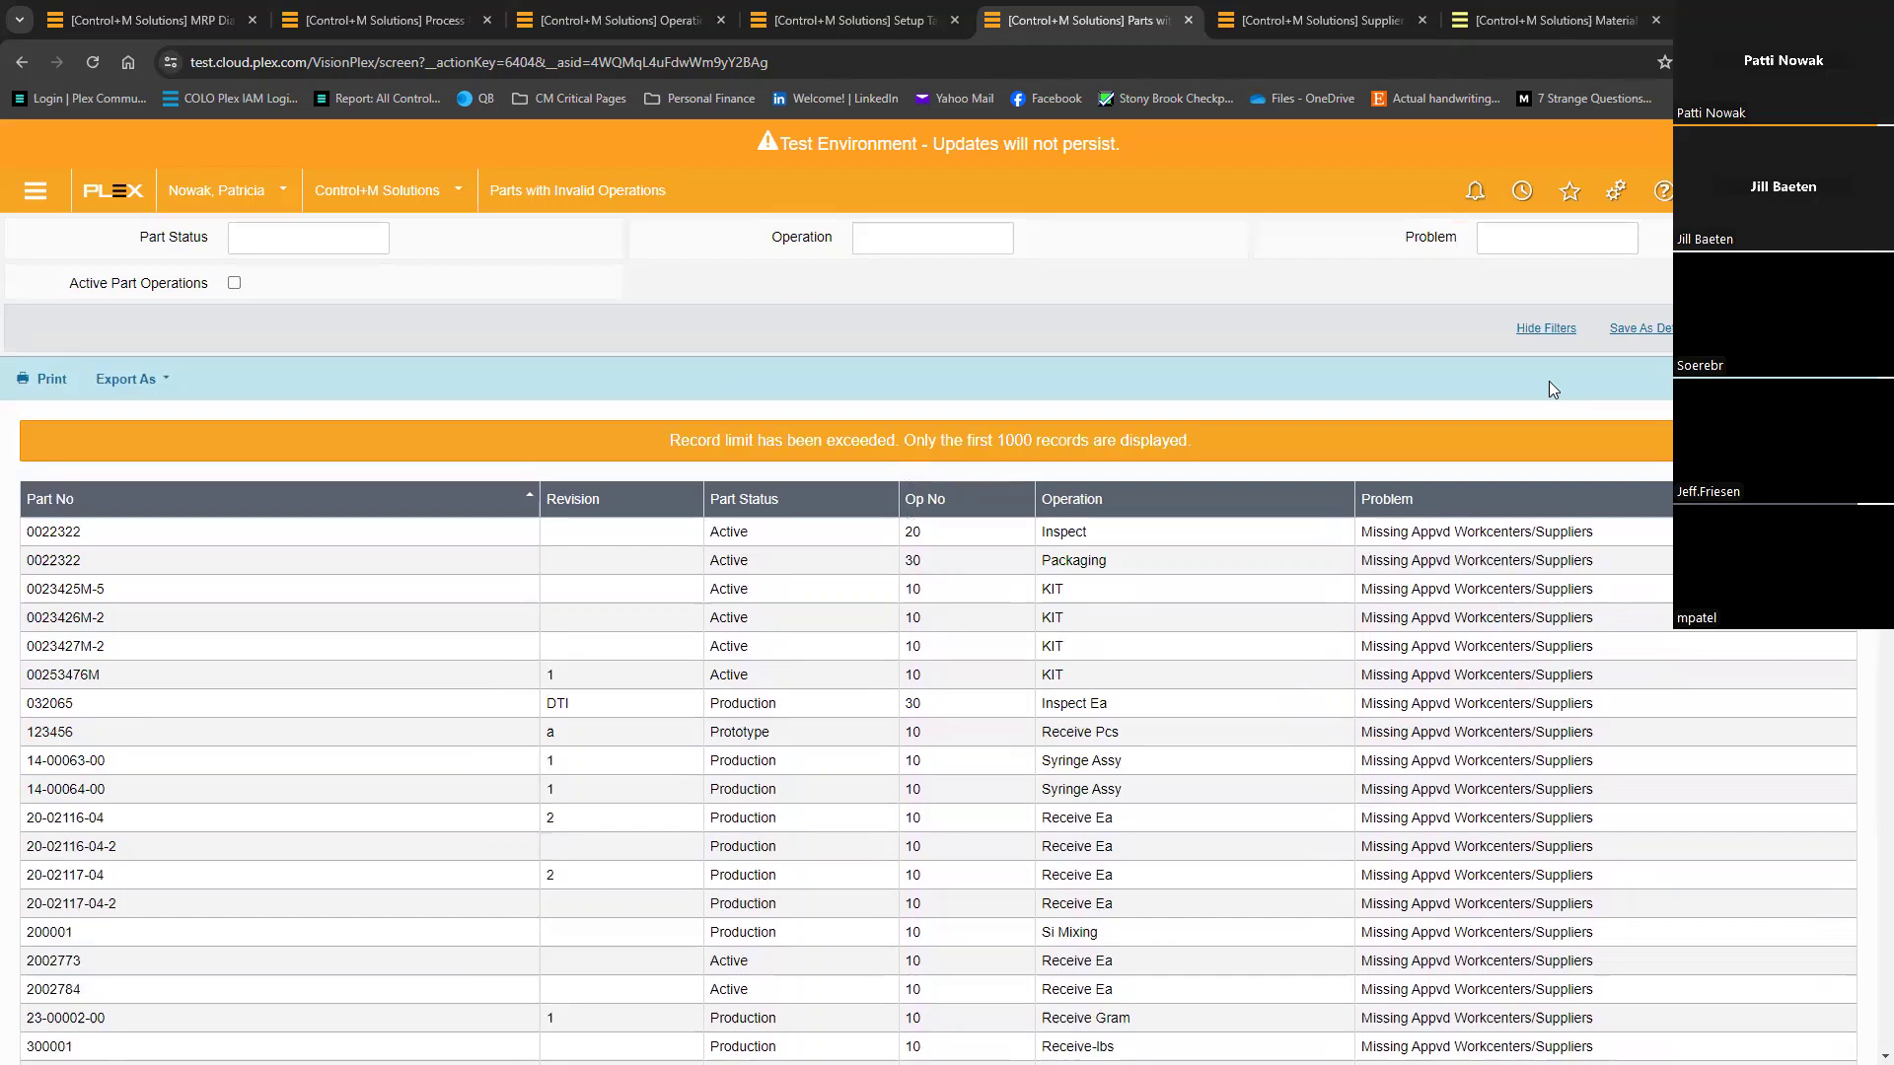
{"action": "left_click", "coordinate": [1554, 236]}
{"action": "key", "text": "ctrl+v"}
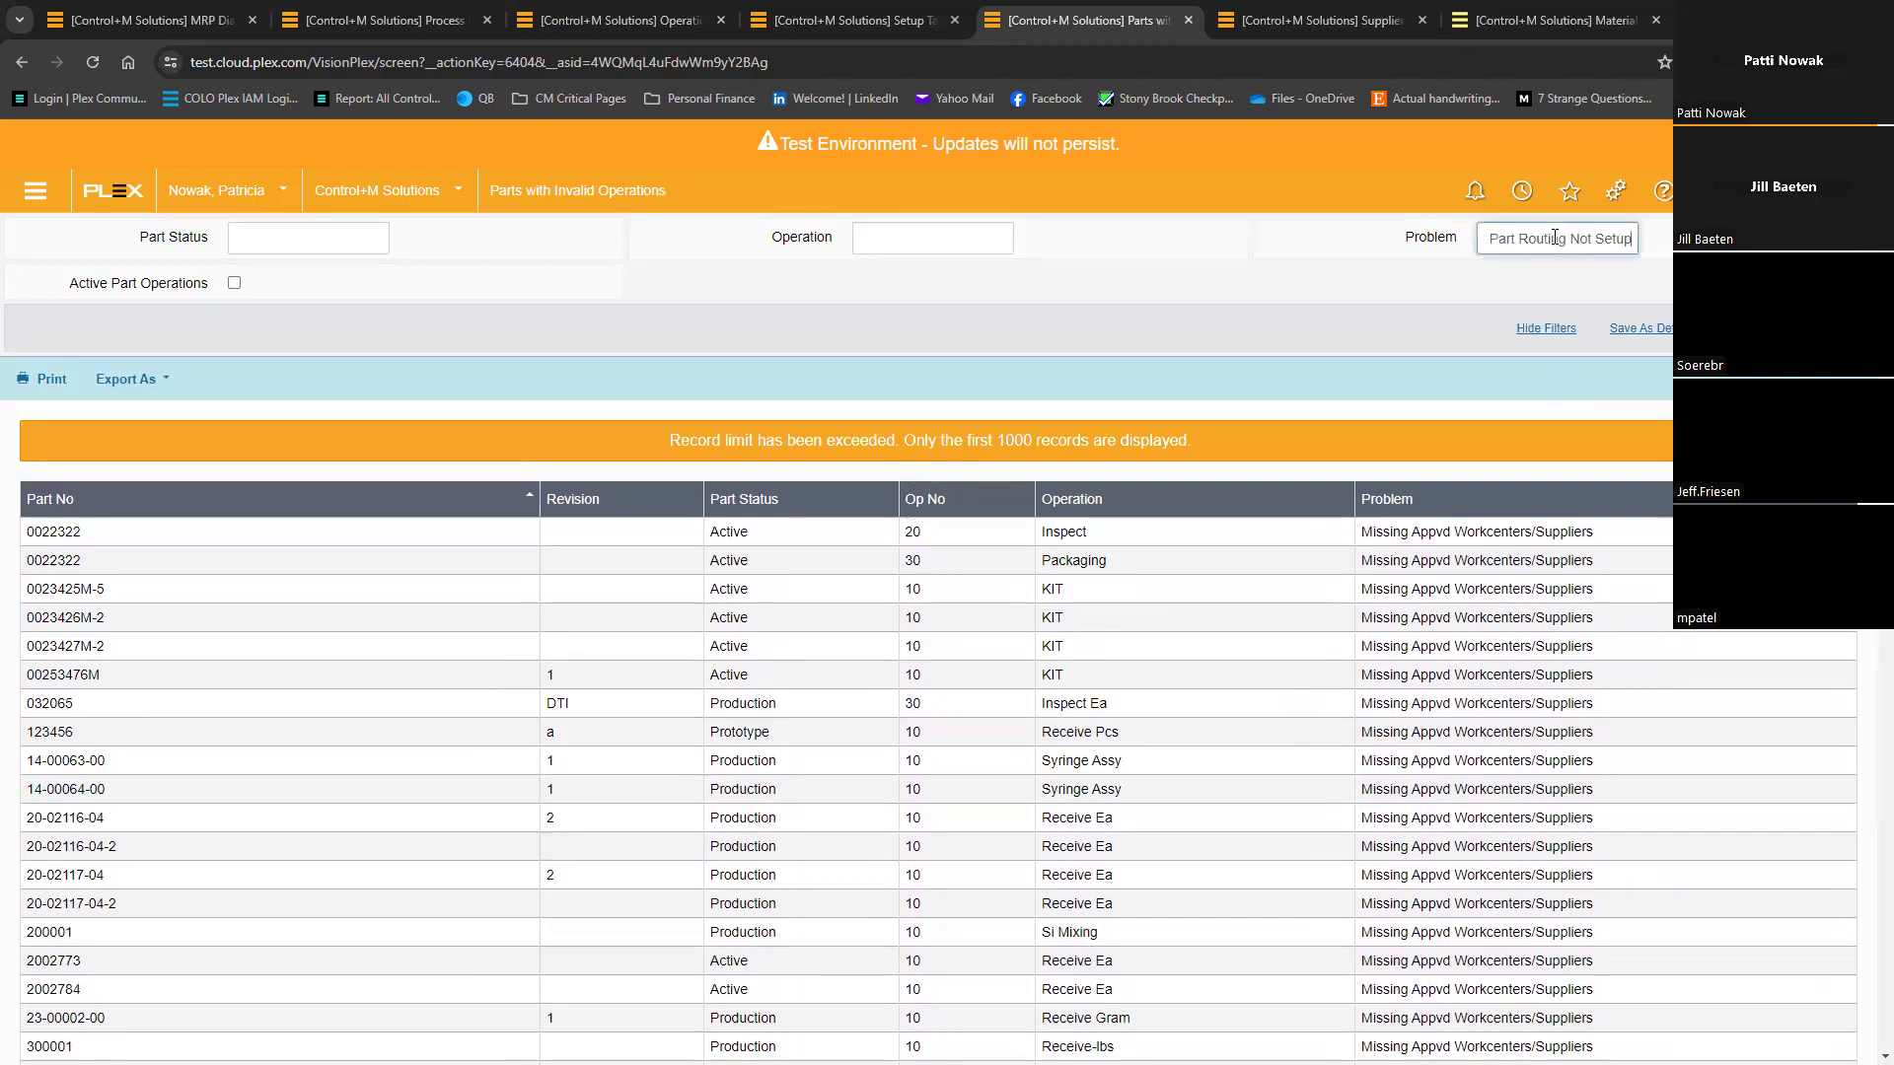
{"action": "key", "text": "Return"}
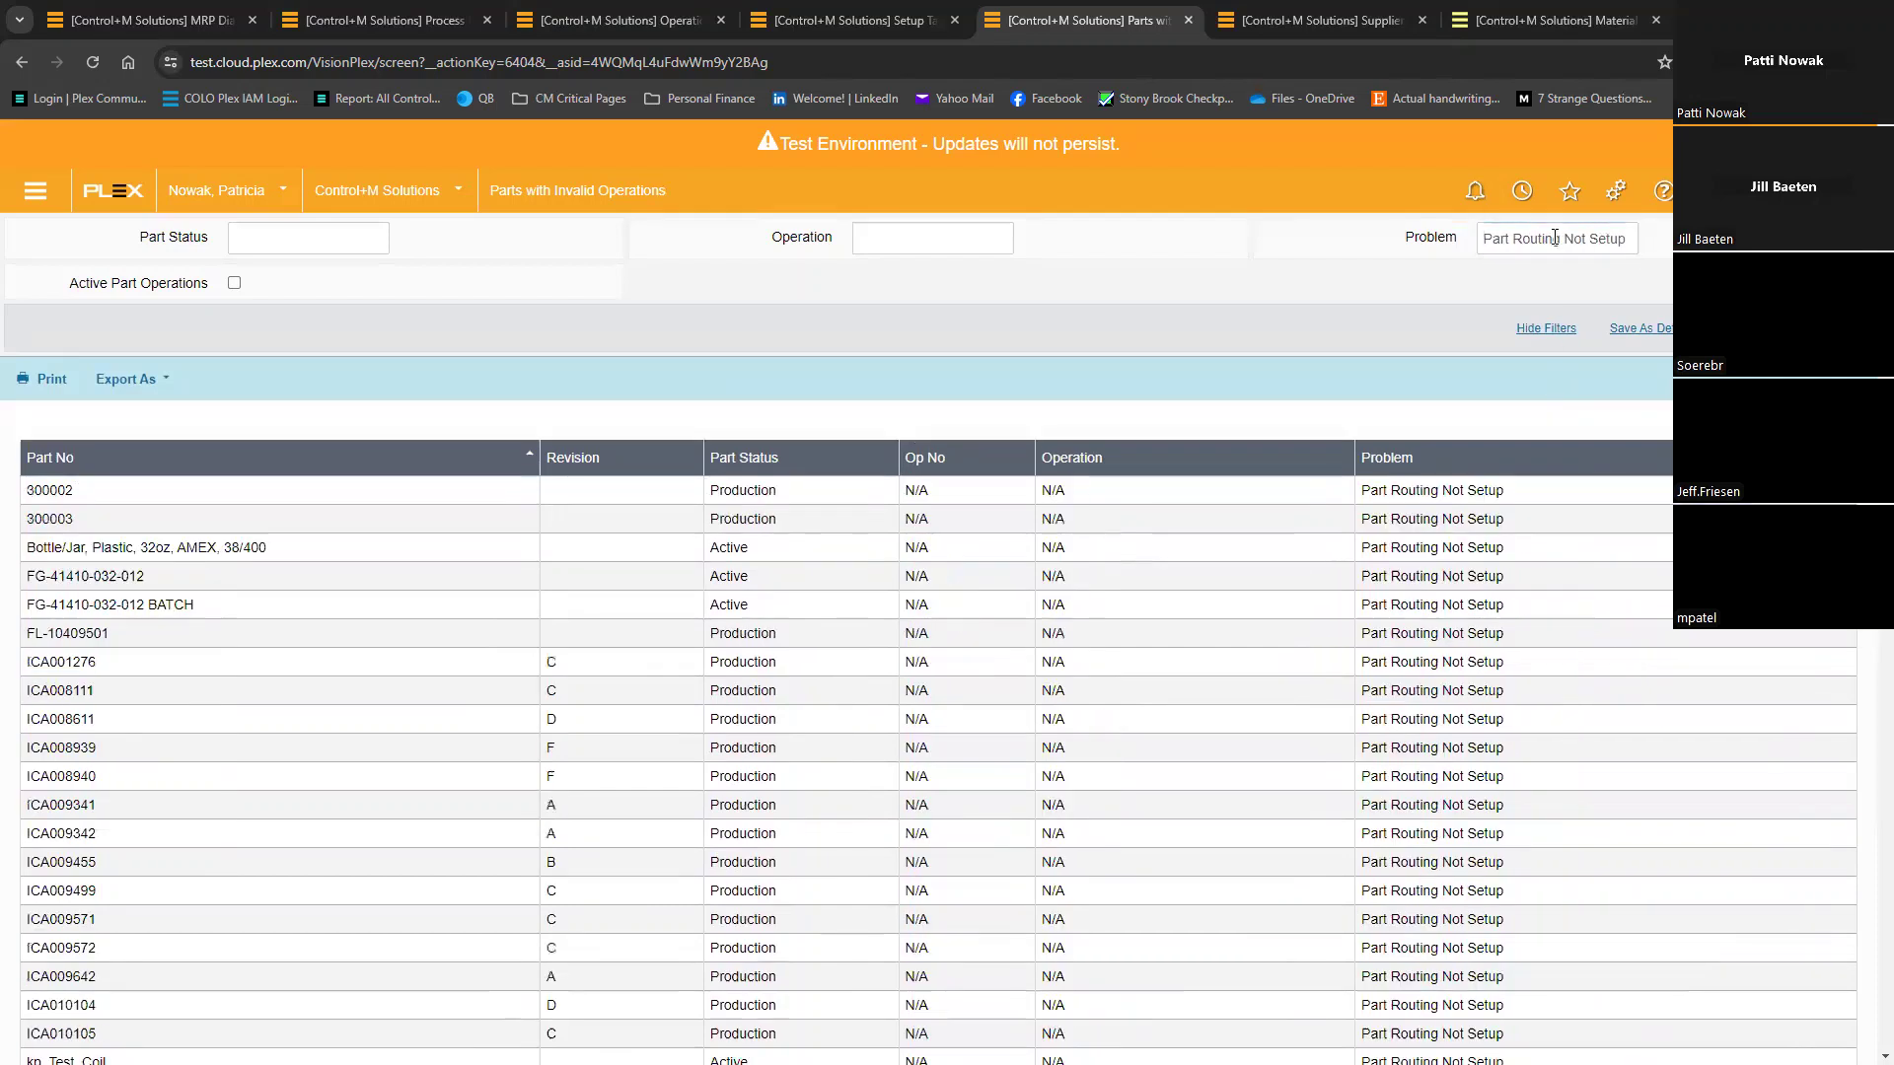
Step: Filter the invalid operations list by the problem text "%missing" instead
{"action": "triple_click", "coordinate": [1554, 237]}
{"action": "type", "text": "%missing"}
{"action": "key", "text": "Return"}
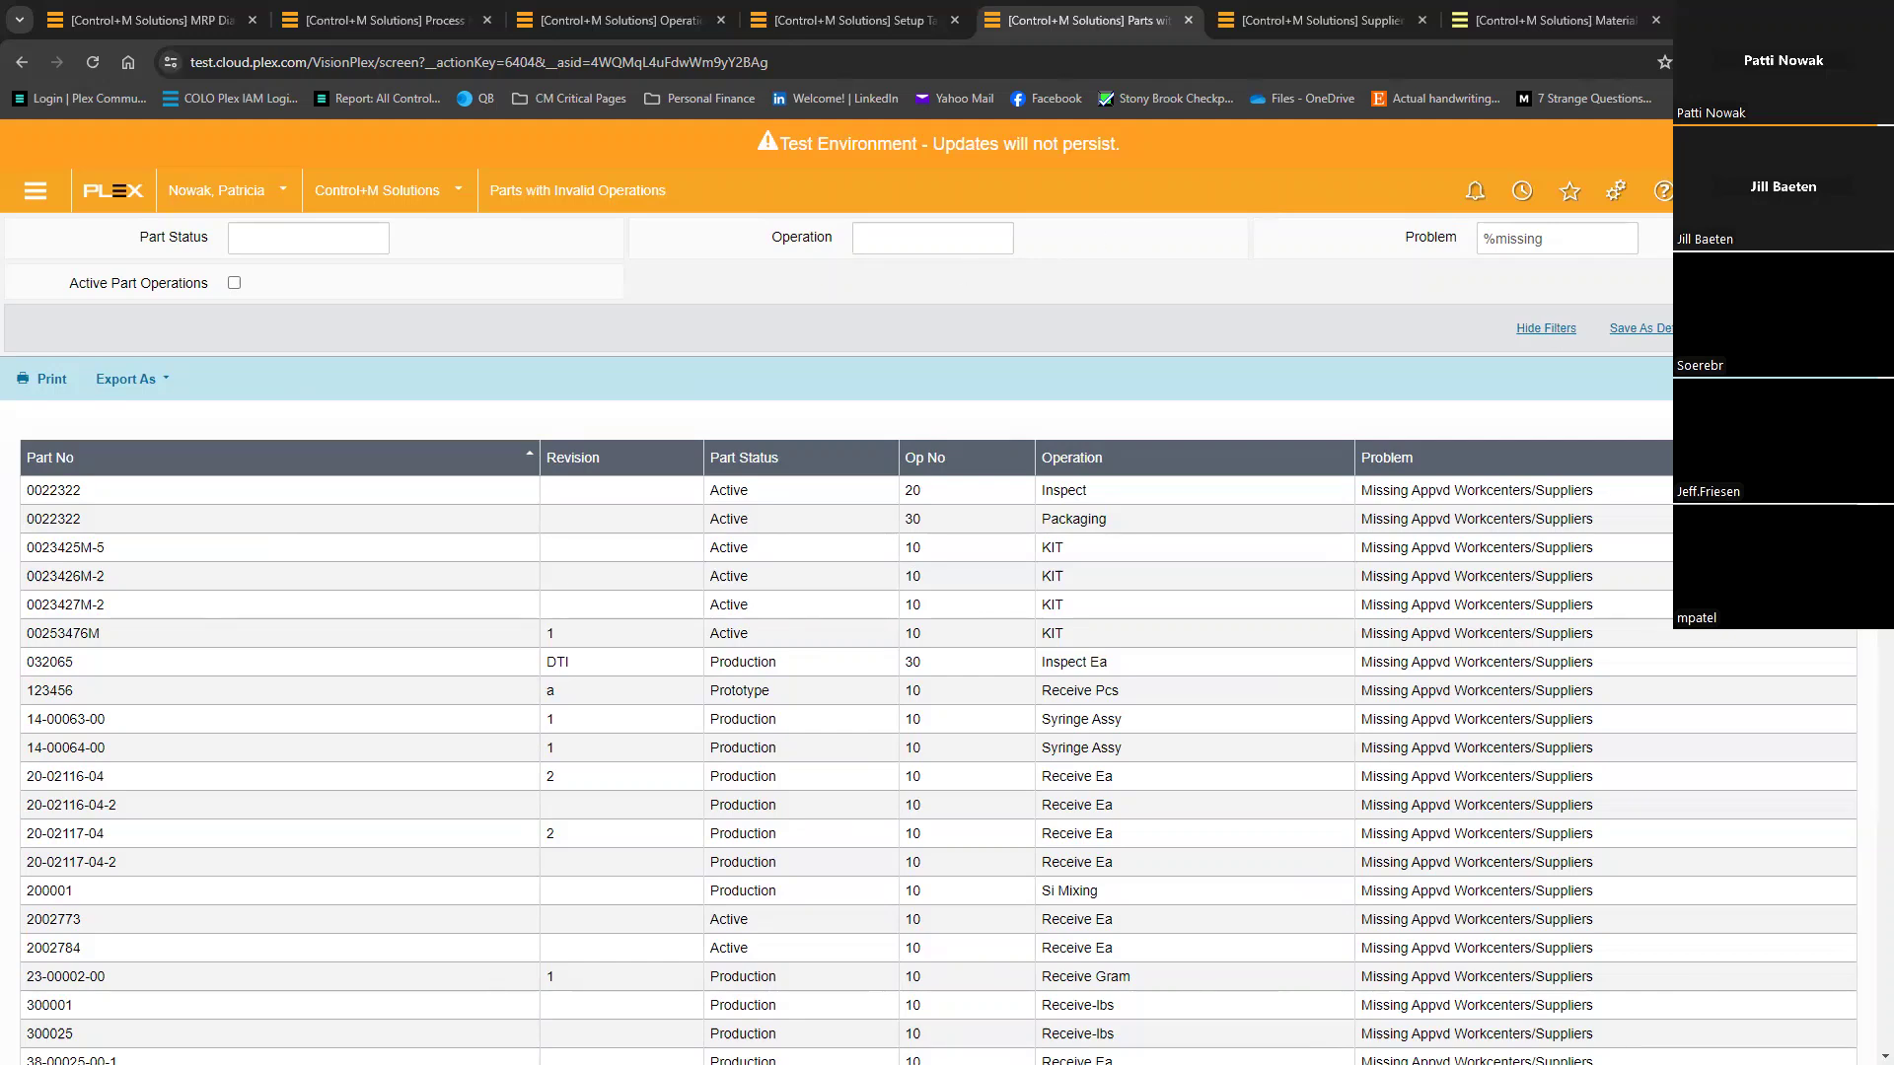
Step: Advance the presentation to the Recommendations slide and return to the invalid operations list in Plex
{"action": "key", "text": "alt+Tab"}
{"action": "key", "text": "Right"}
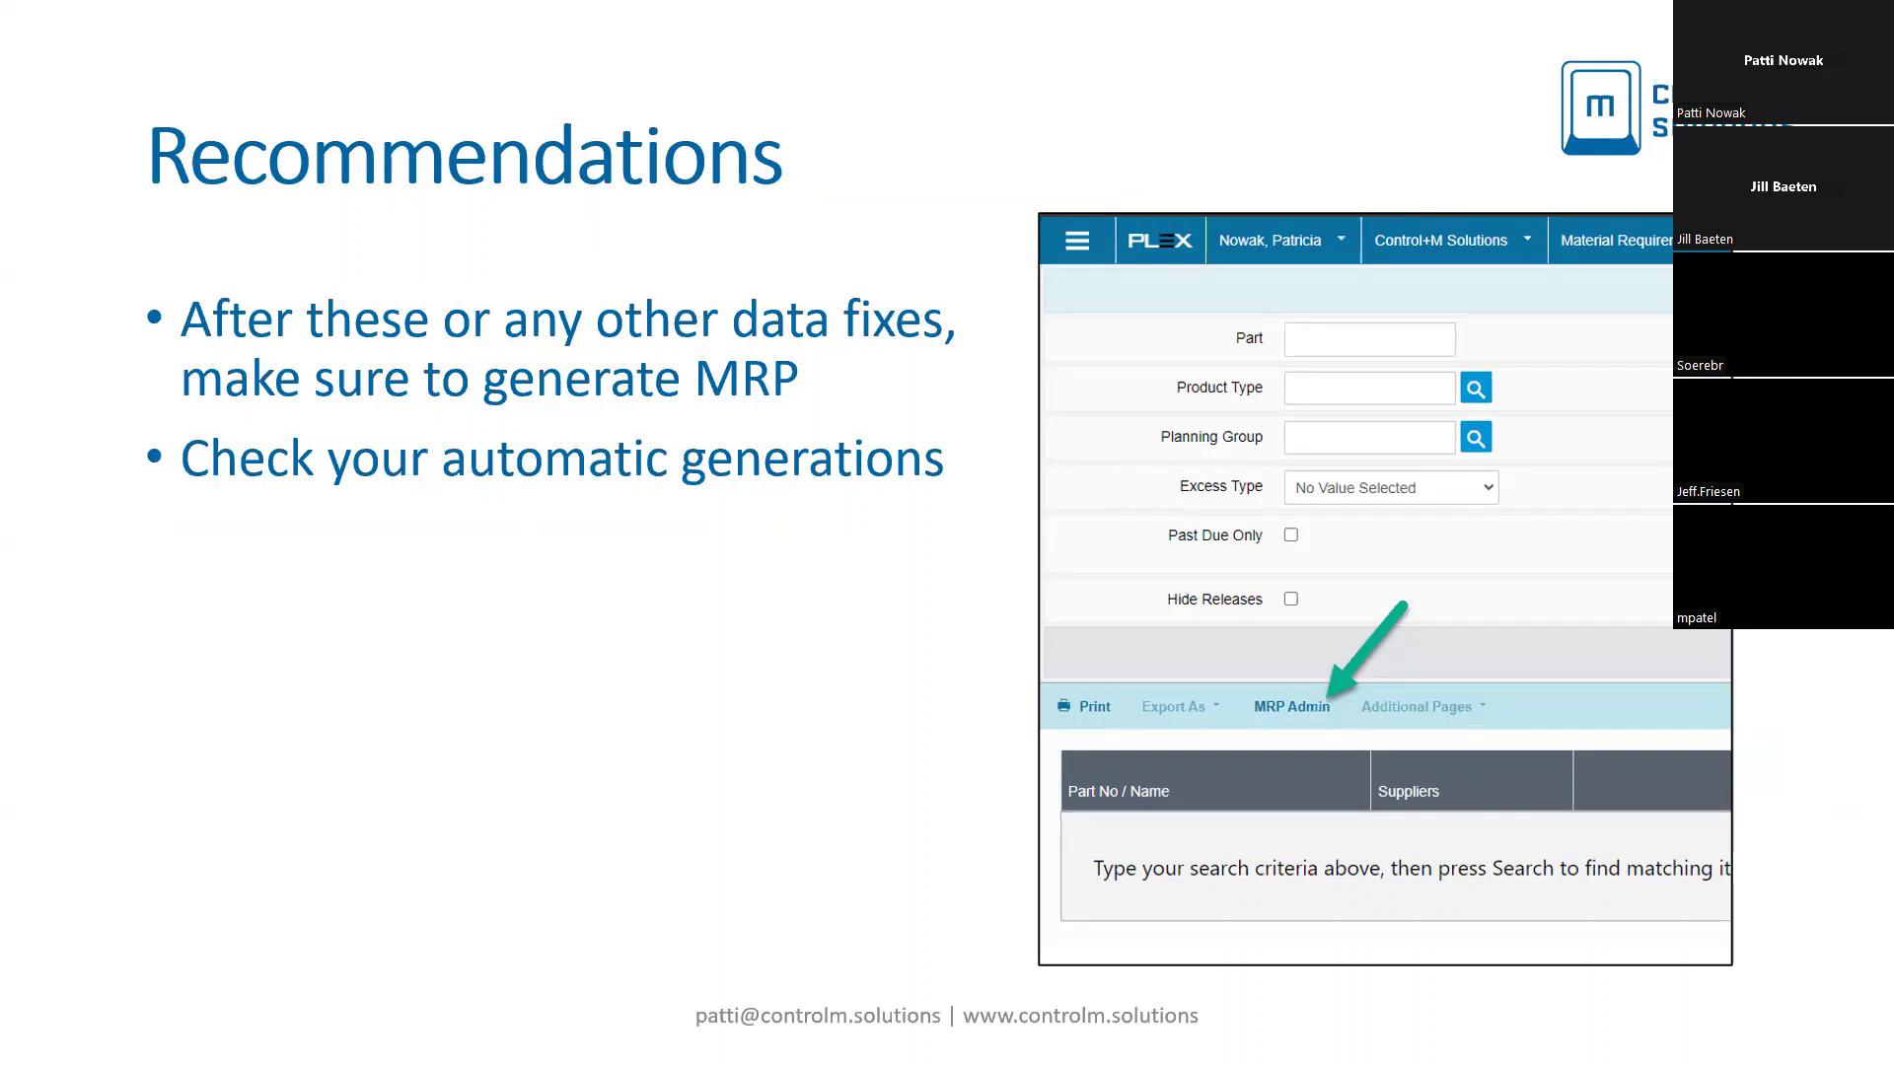
{"action": "key", "text": "alt+Tab"}
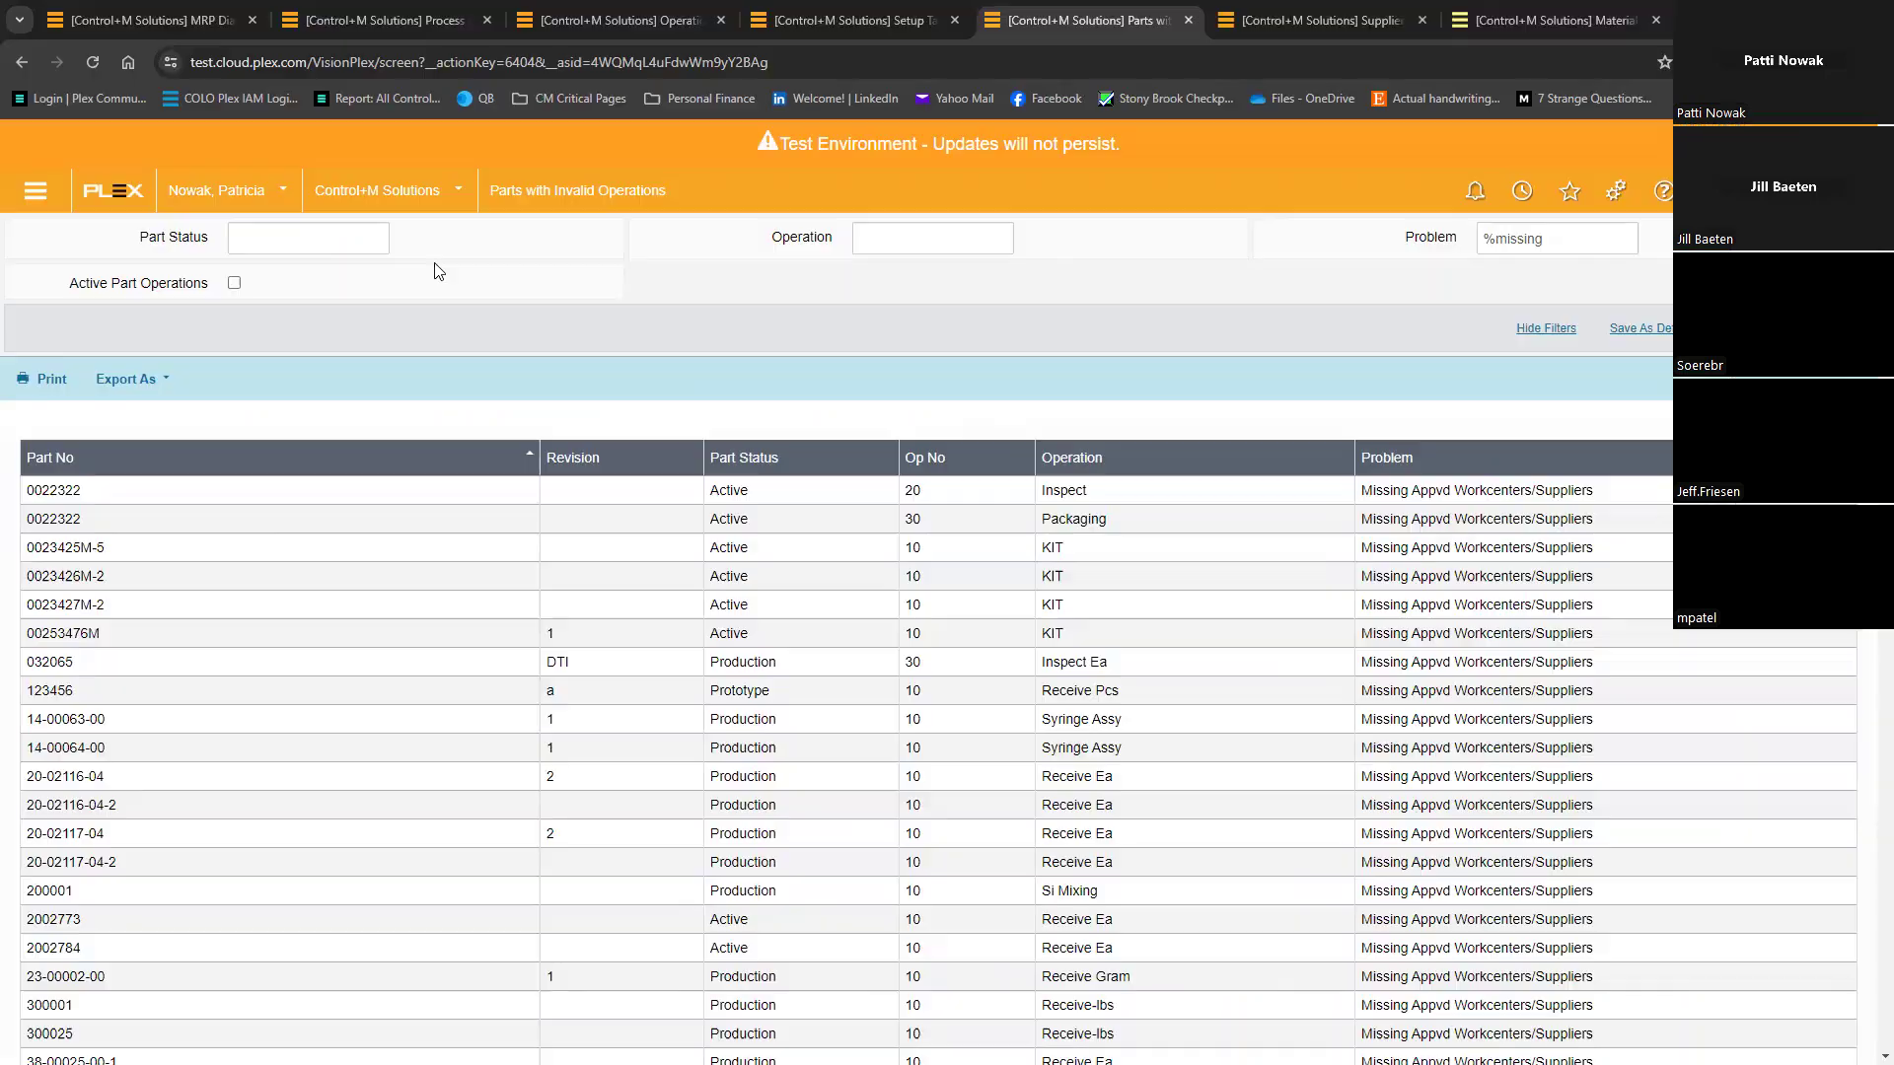
Step: Open MRP administration from Plex's Material Requirements Planning screen and revisit the presentation's Recommendations slide before returning to Plex
{"action": "left_click", "coordinate": [1513, 26]}
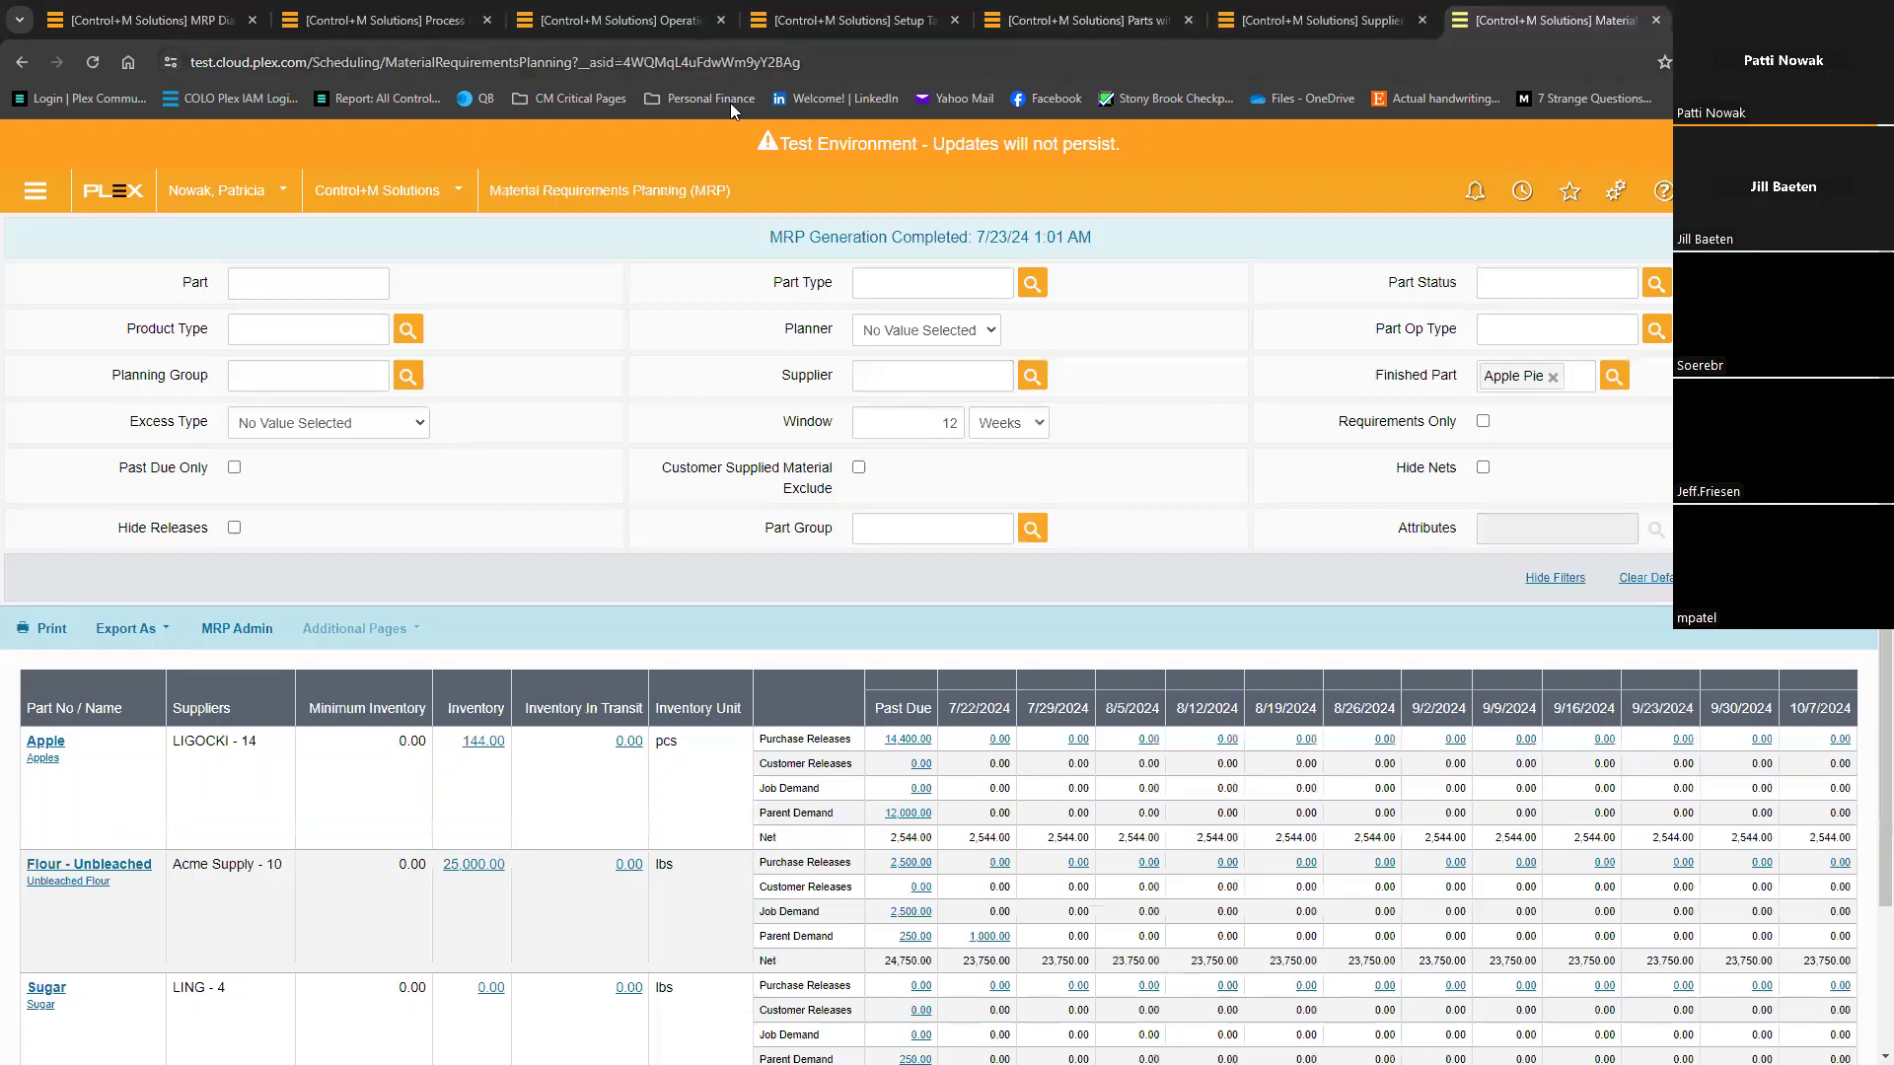
{"action": "left_click", "coordinate": [249, 637]}
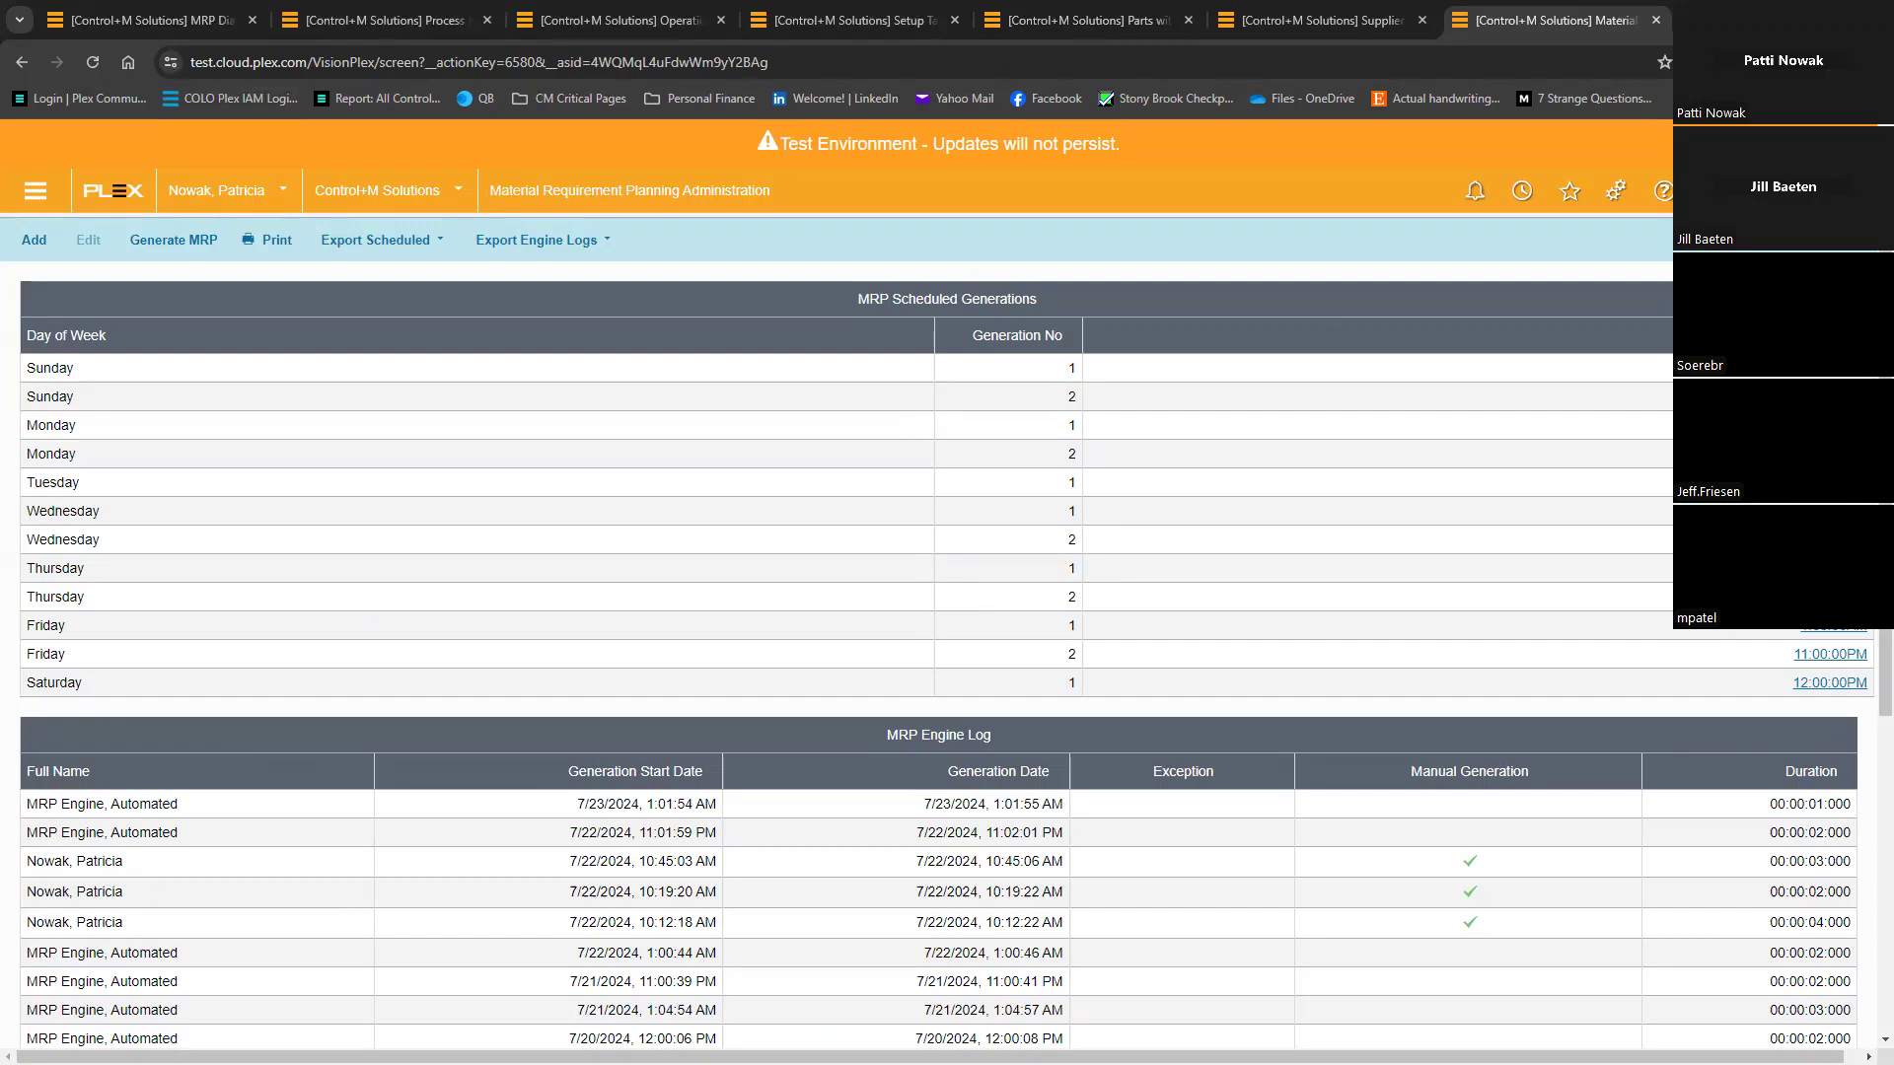
{"action": "key", "text": "alt+Tab"}
{"action": "key", "text": "Left"}
{"action": "key", "text": "Left"}
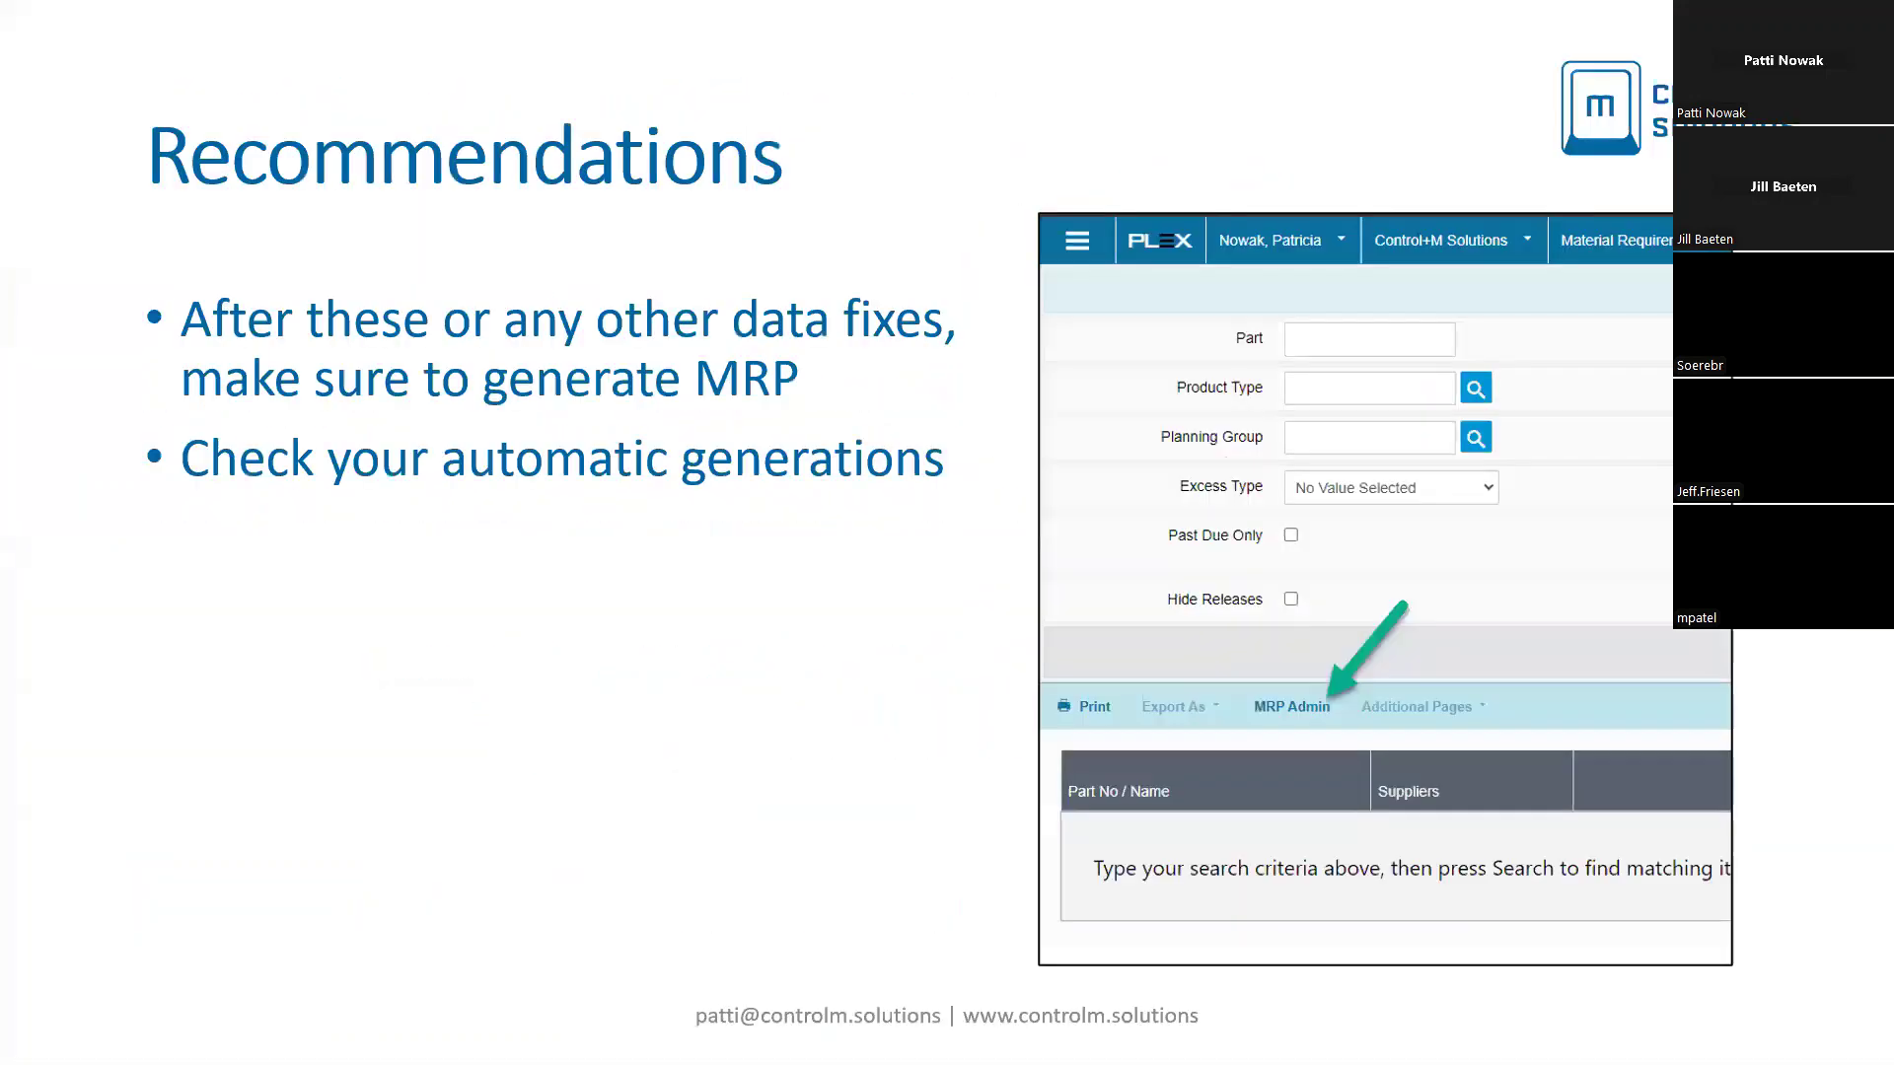
{"action": "key", "text": "alt+Tab"}
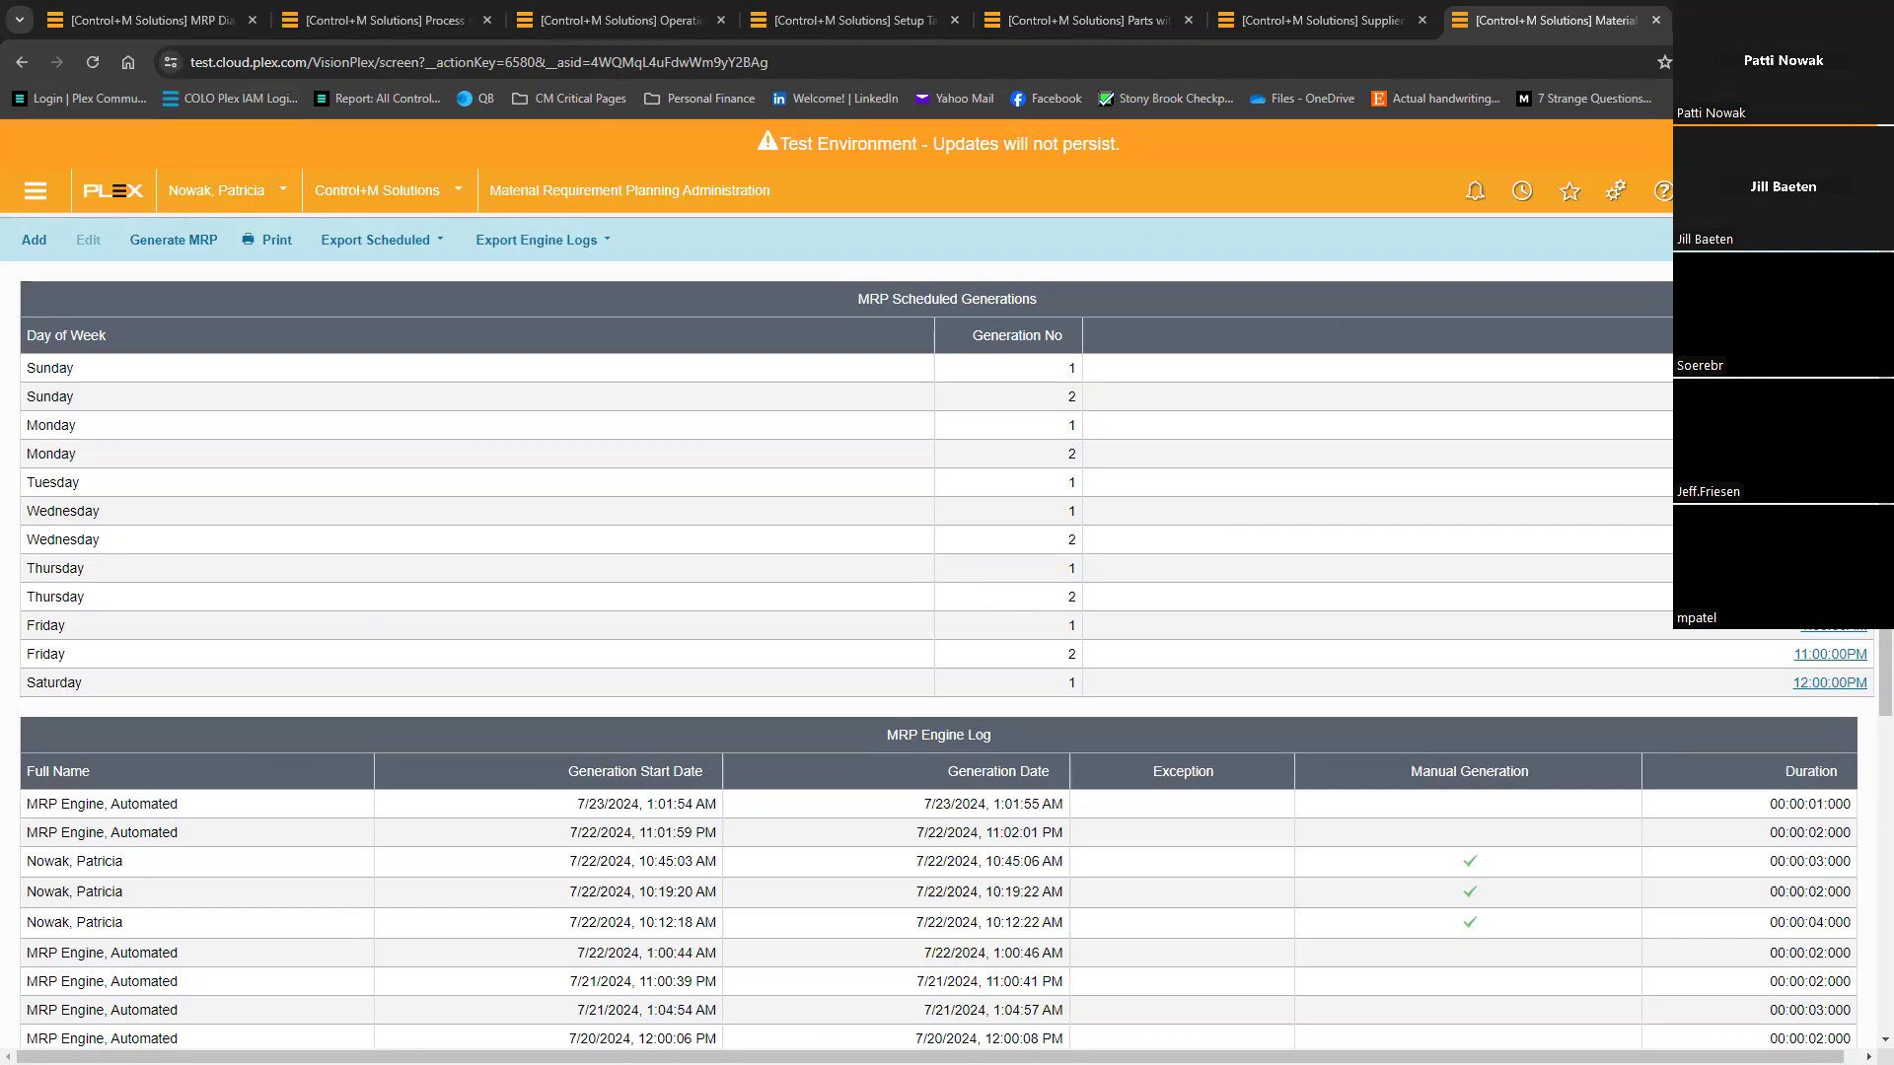
{"action": "key", "text": "alt+Tab"}
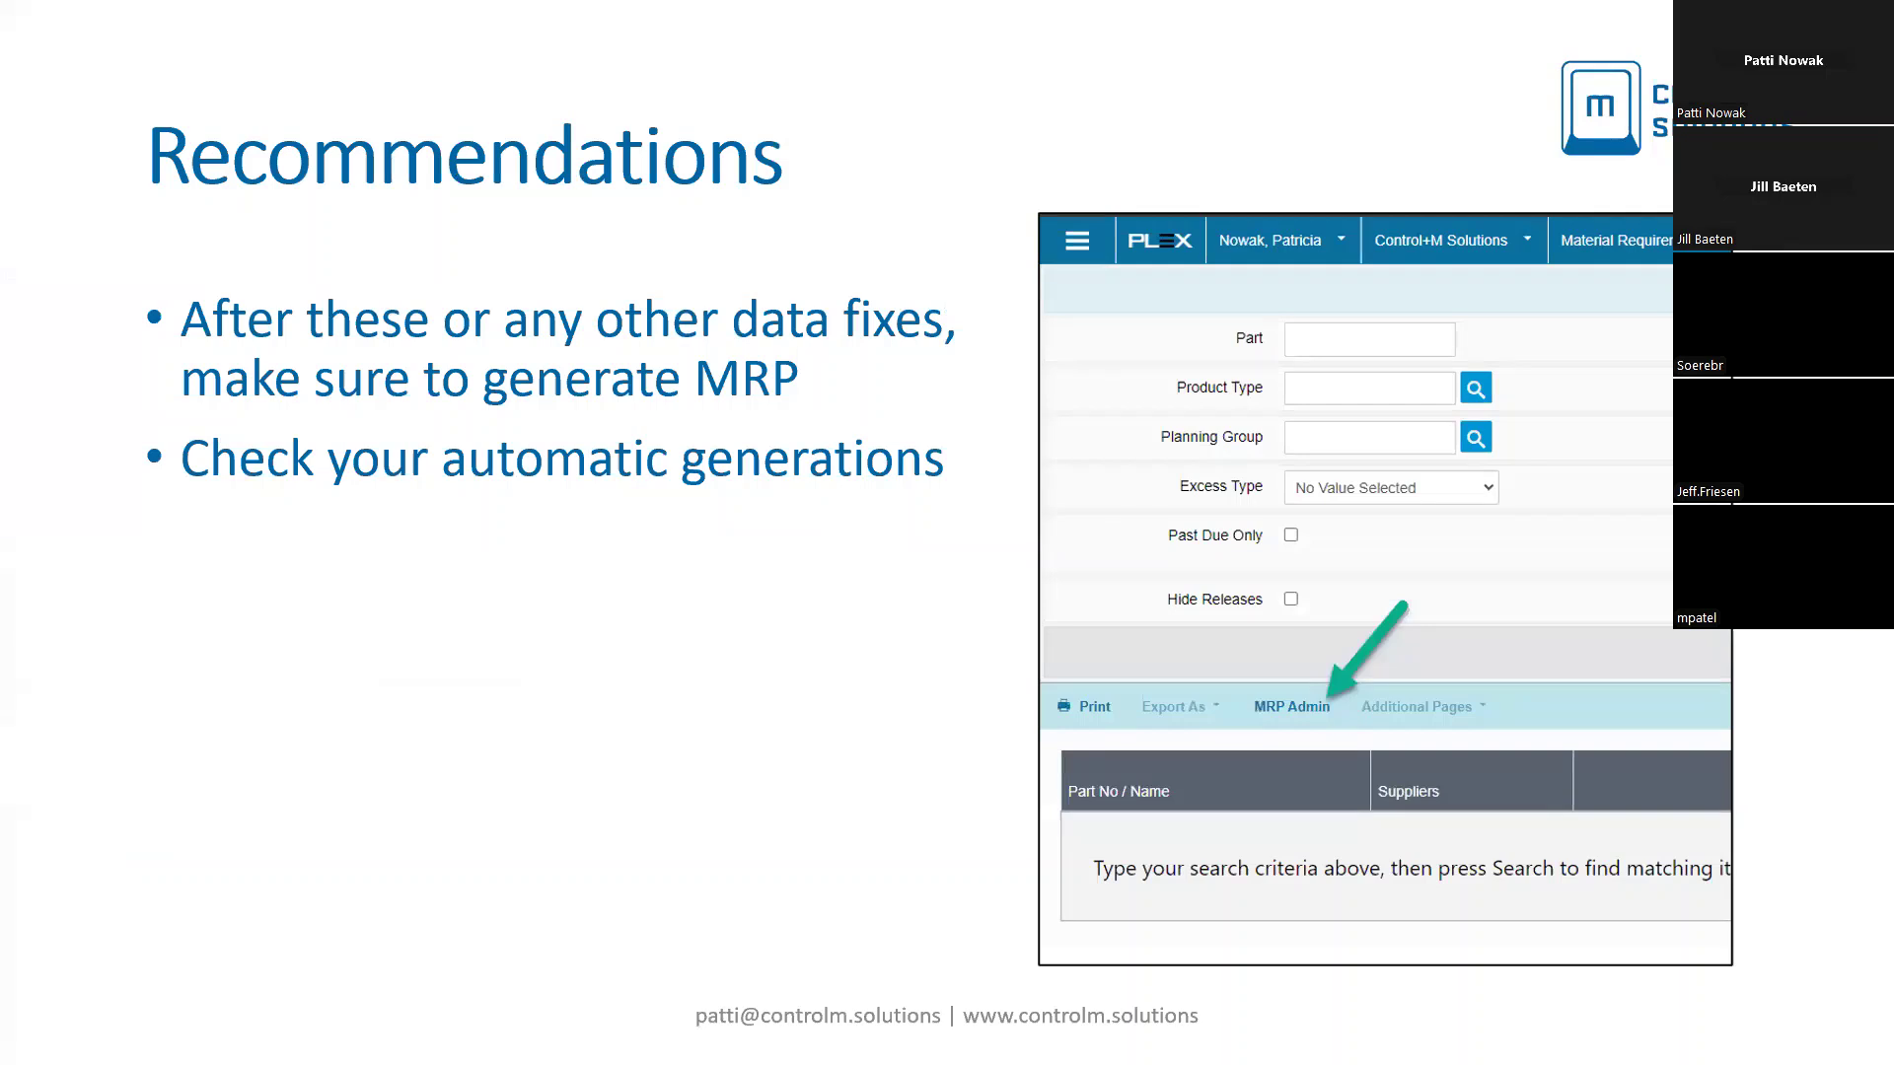
{"action": "key", "text": "alt+Tab"}
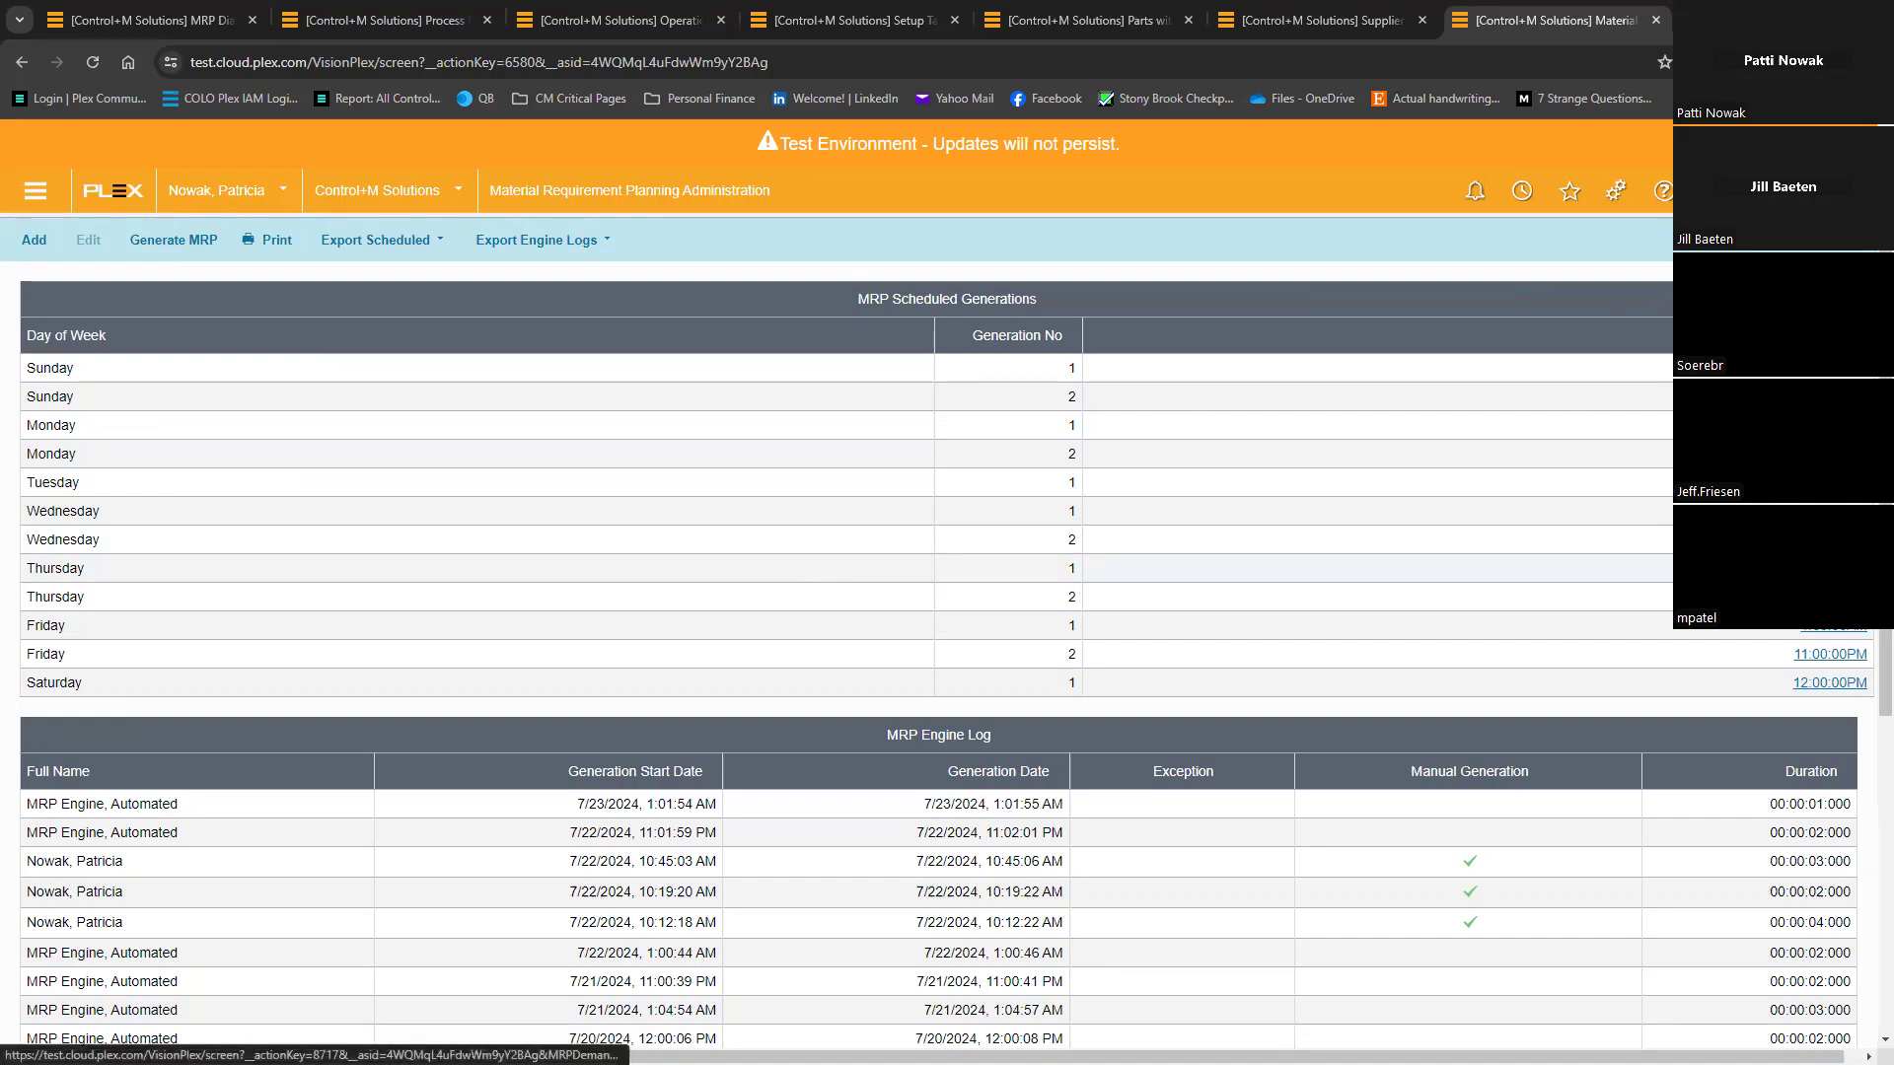
Step: Add a scheduled MRP generation for Monday with hours set to 7 and minutes 00
{"action": "left_click", "coordinate": [33, 240]}
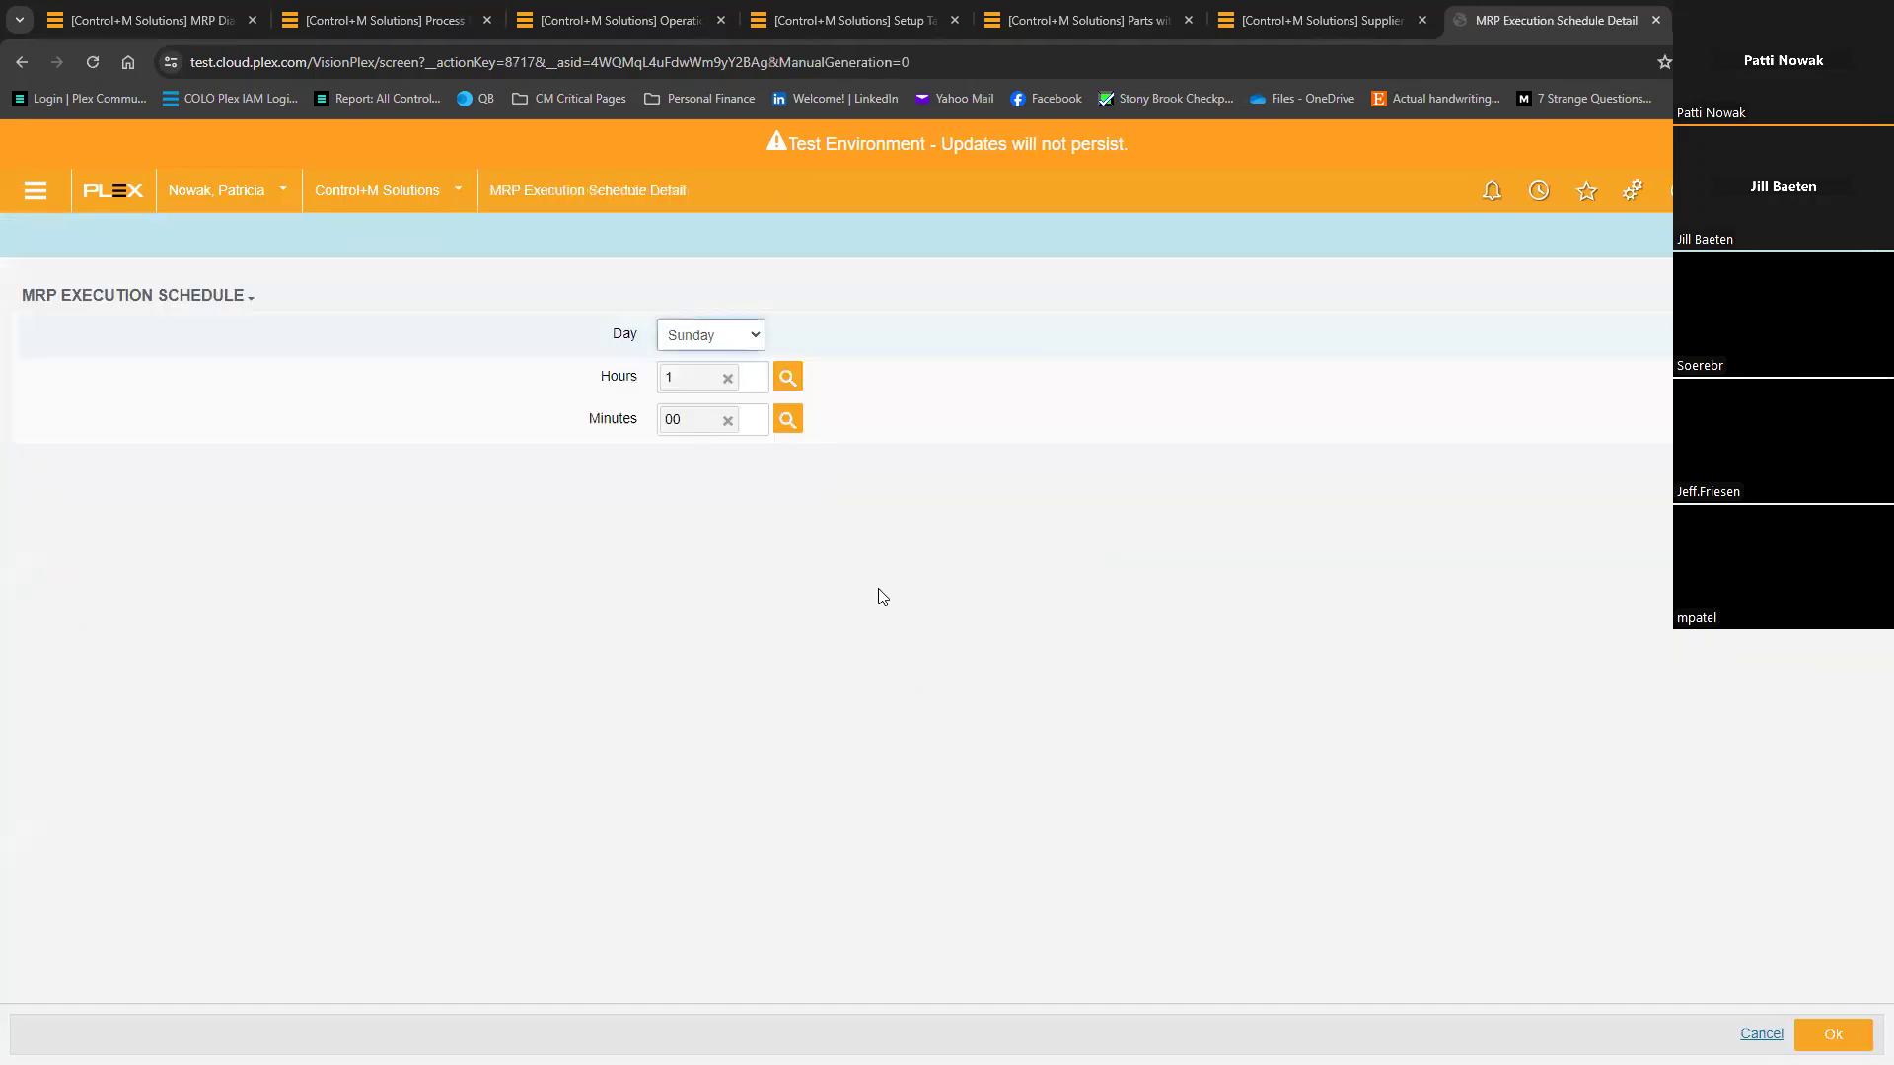
{"action": "left_click", "coordinate": [730, 335]}
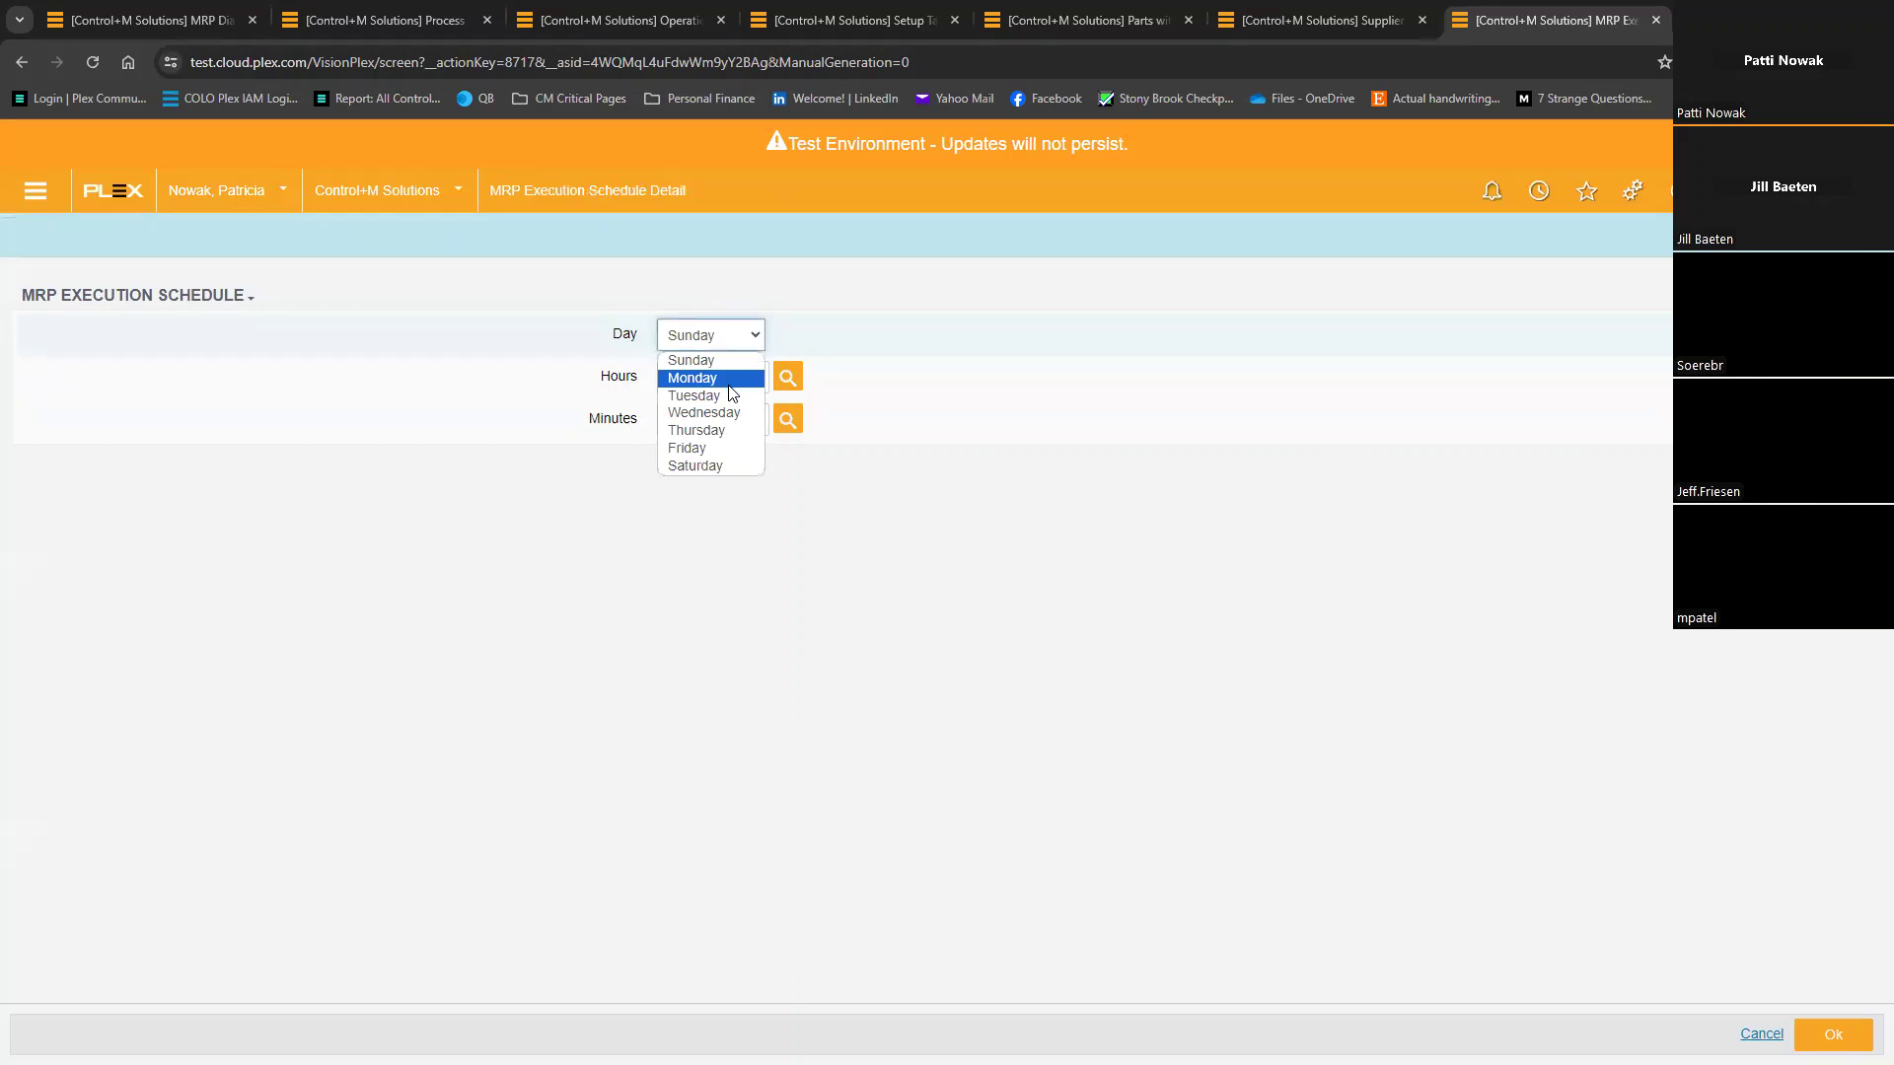
{"action": "left_click", "coordinate": [730, 383]}
{"action": "left_click", "coordinate": [730, 378]}
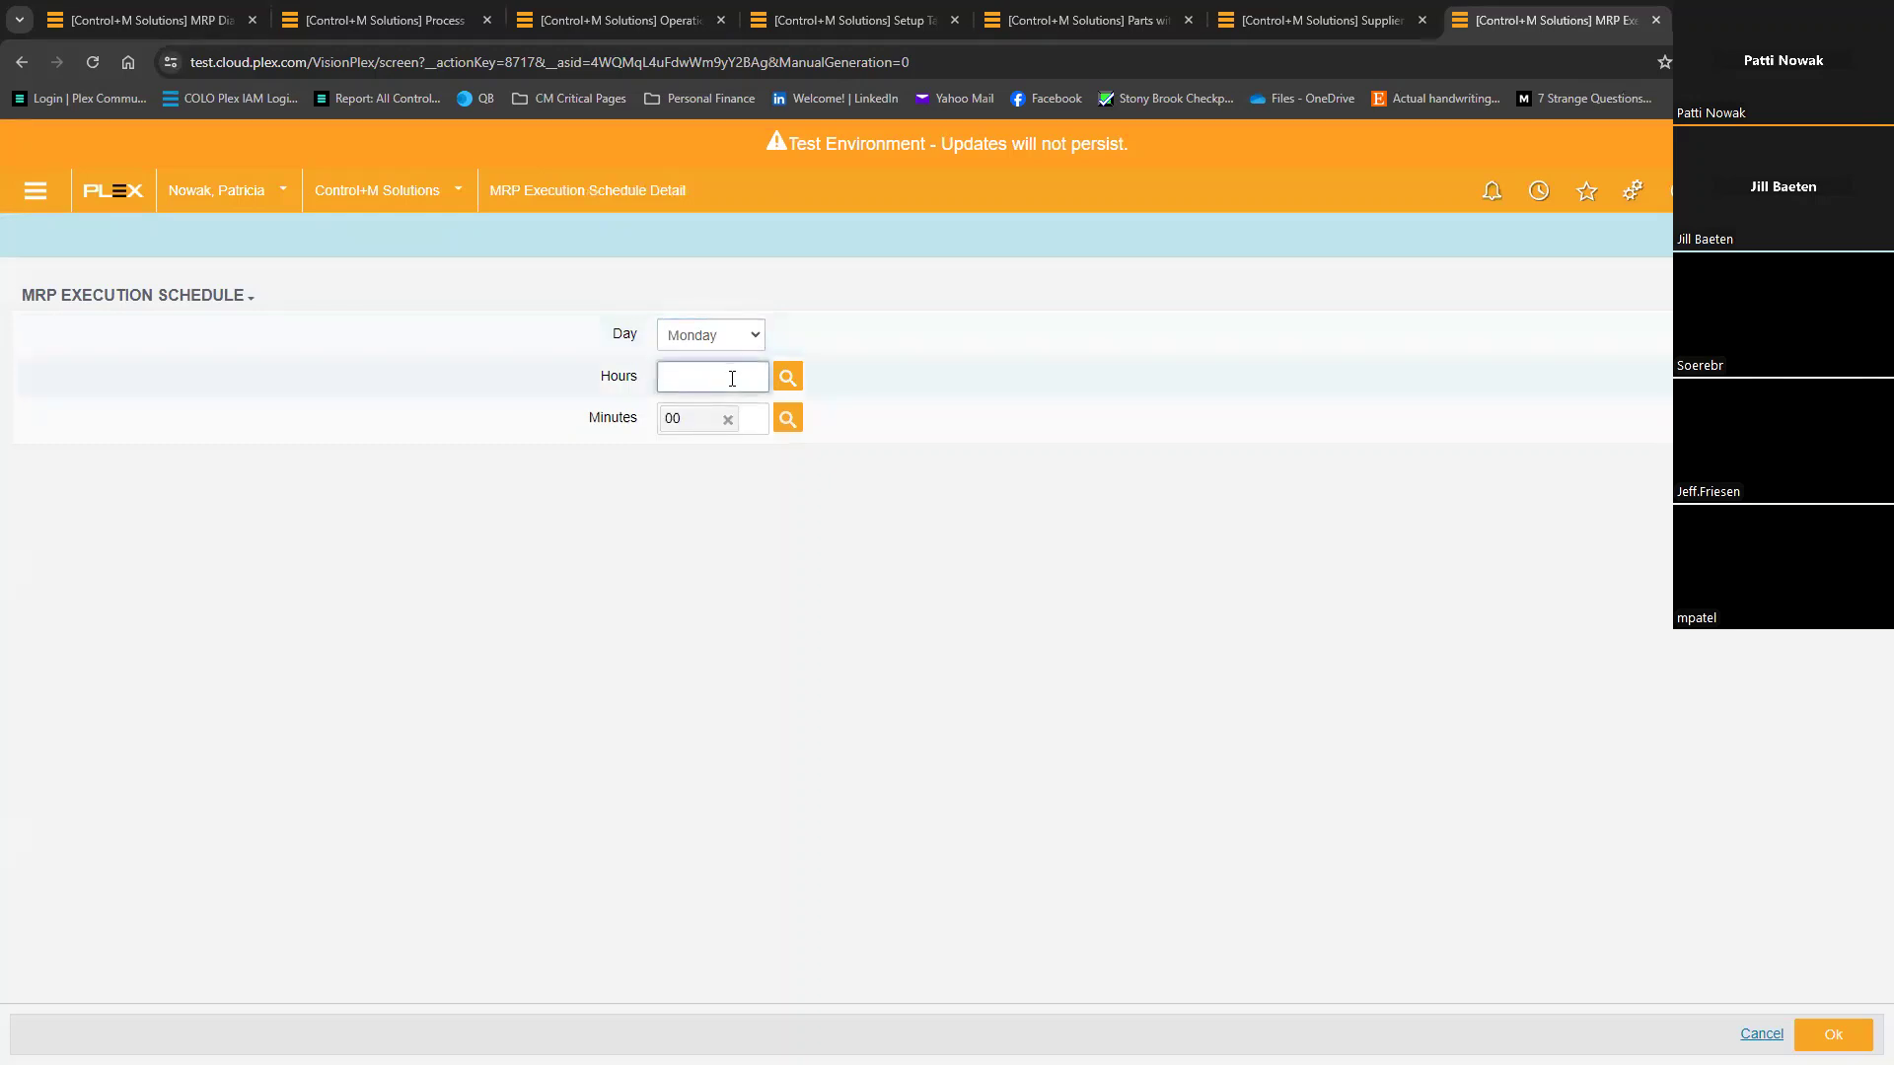
{"action": "type", "text": "7"}
{"action": "key", "text": "Tab"}
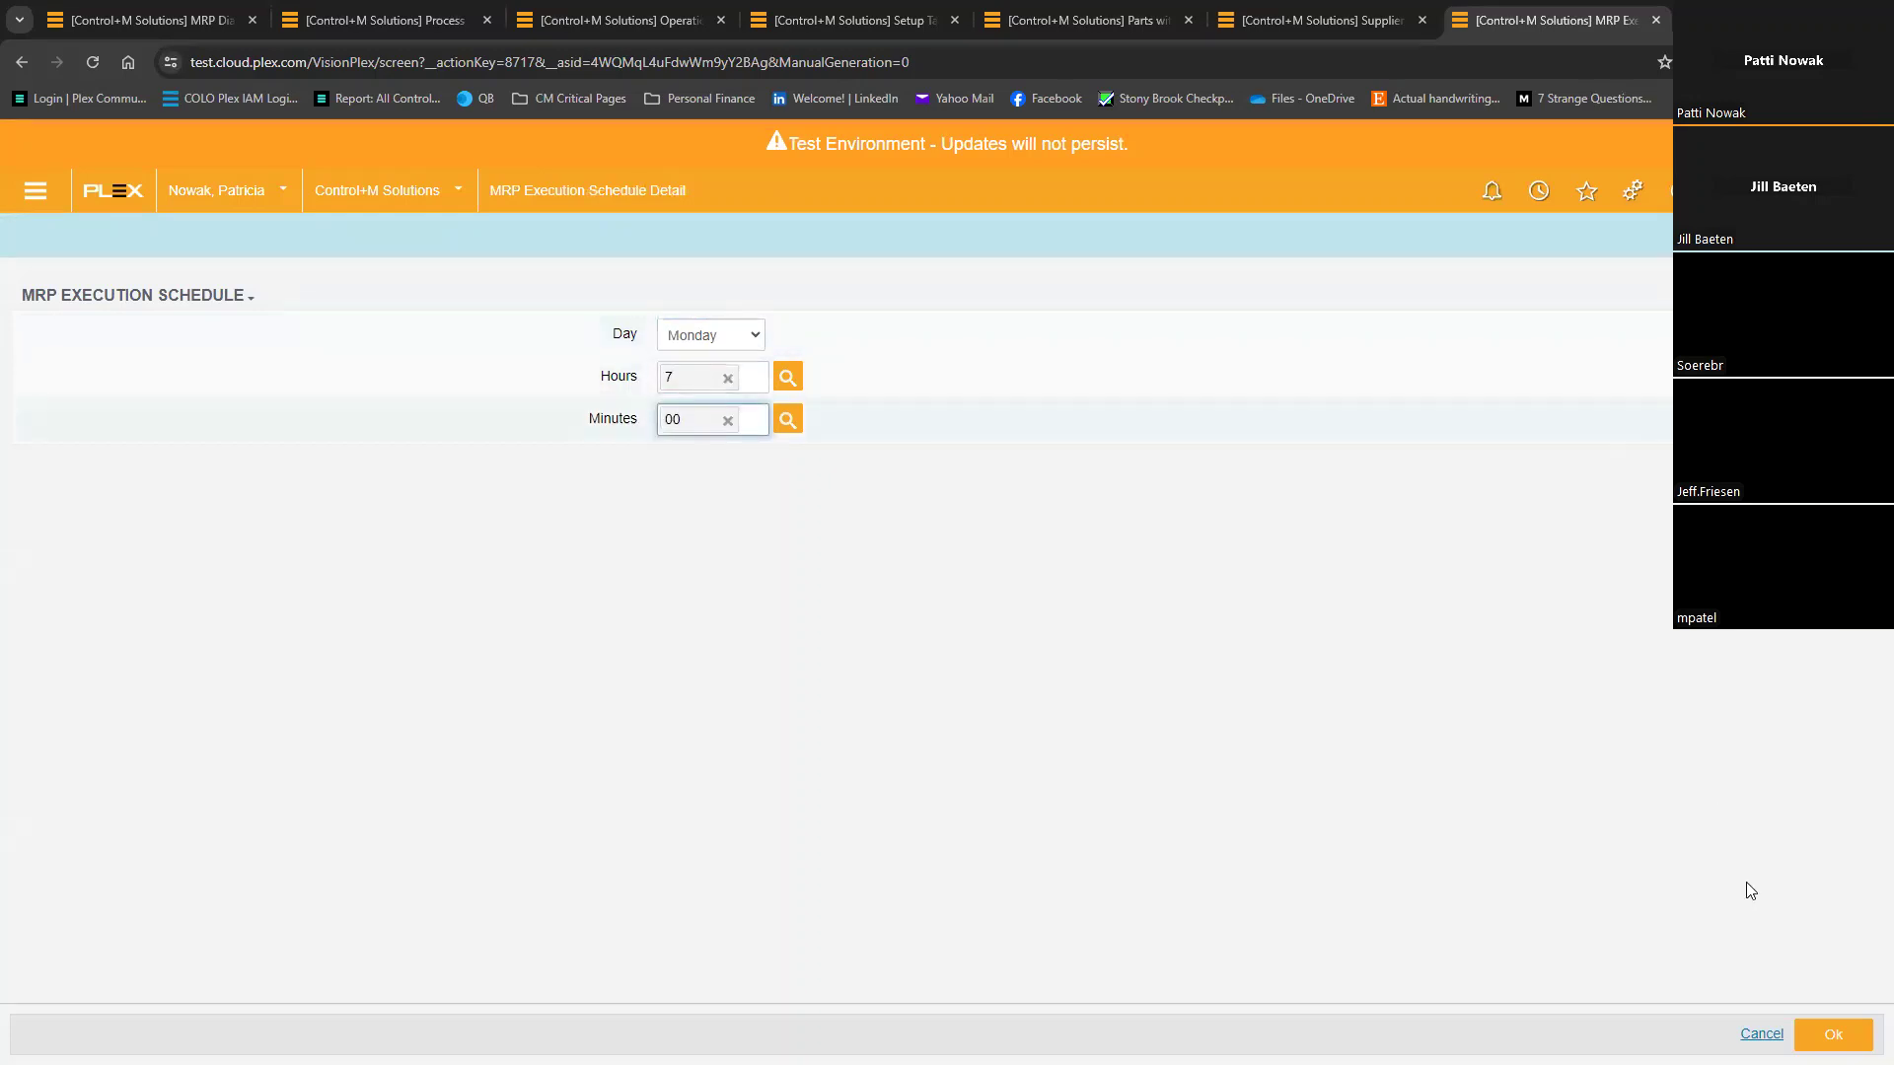
{"action": "key", "text": "Return"}
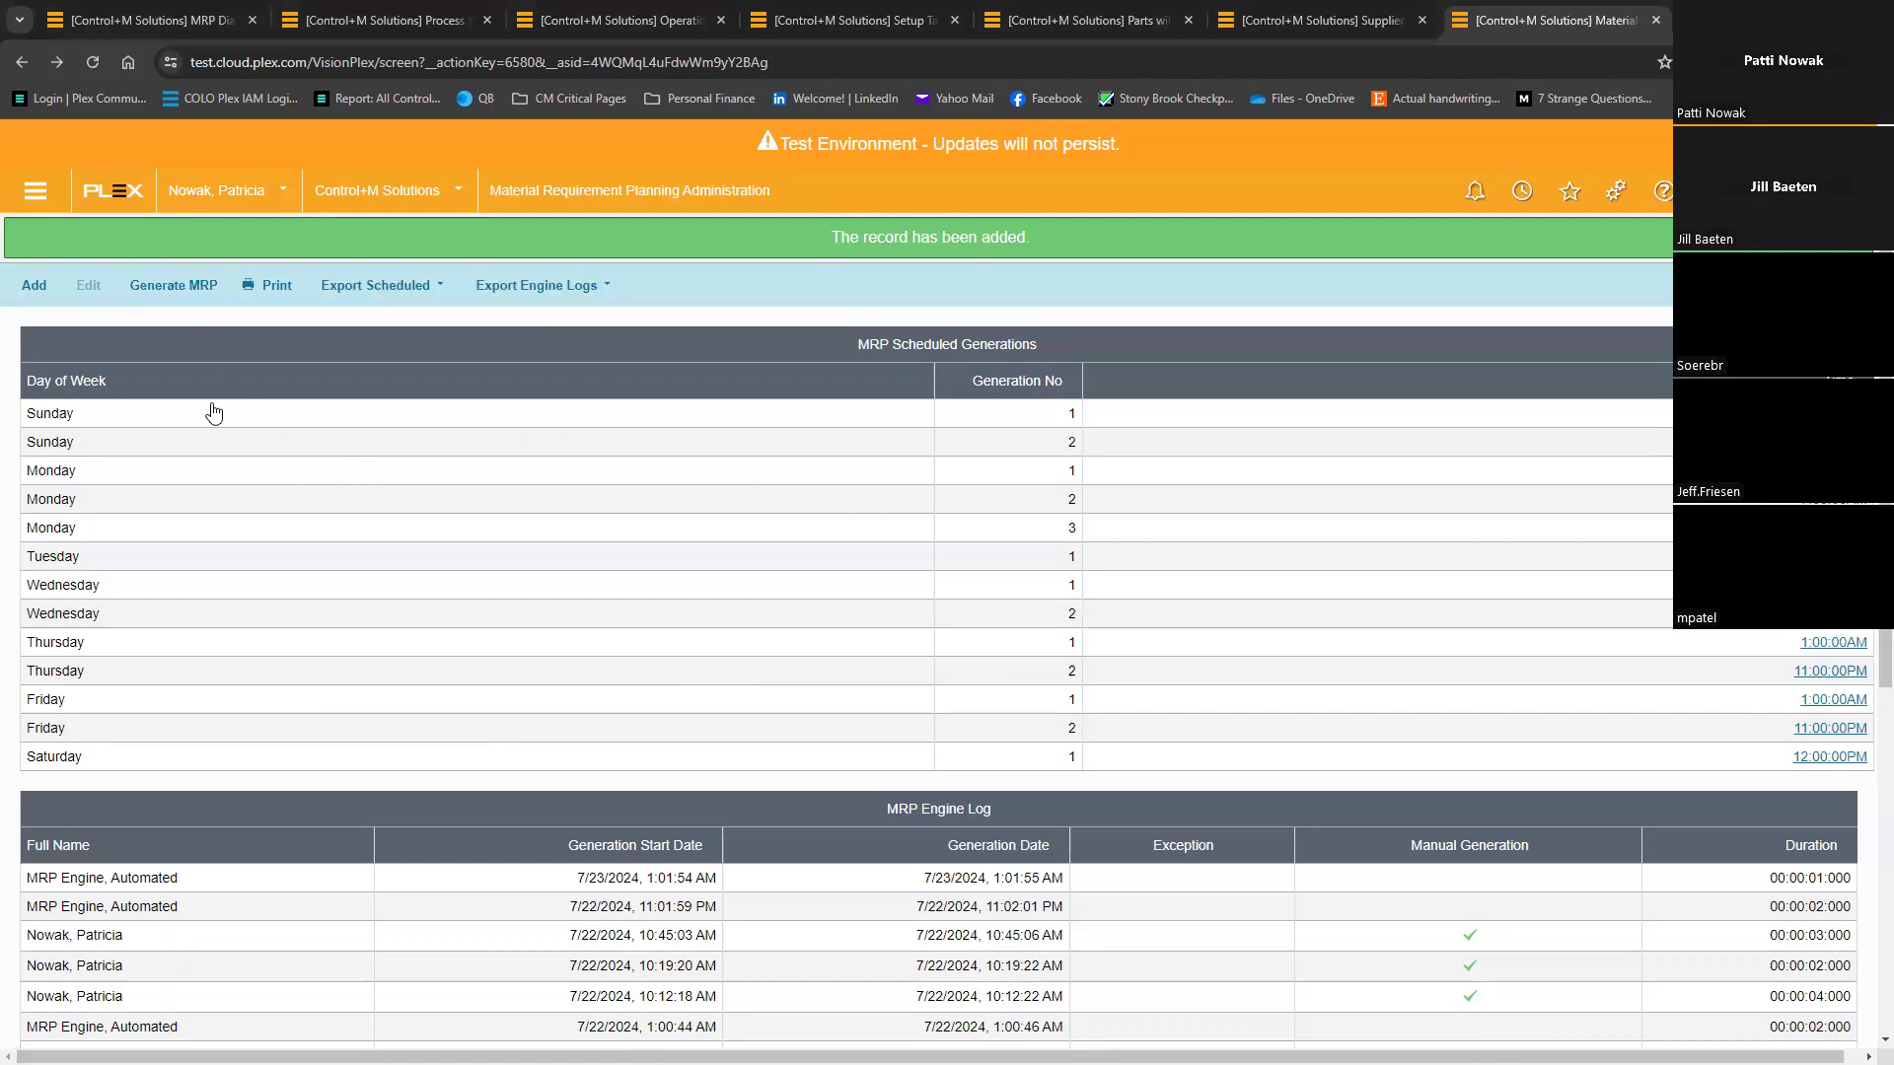
Step: Start a manual MRP generation and return to the Material Requirements Planning screen
{"action": "left_click", "coordinate": [199, 292]}
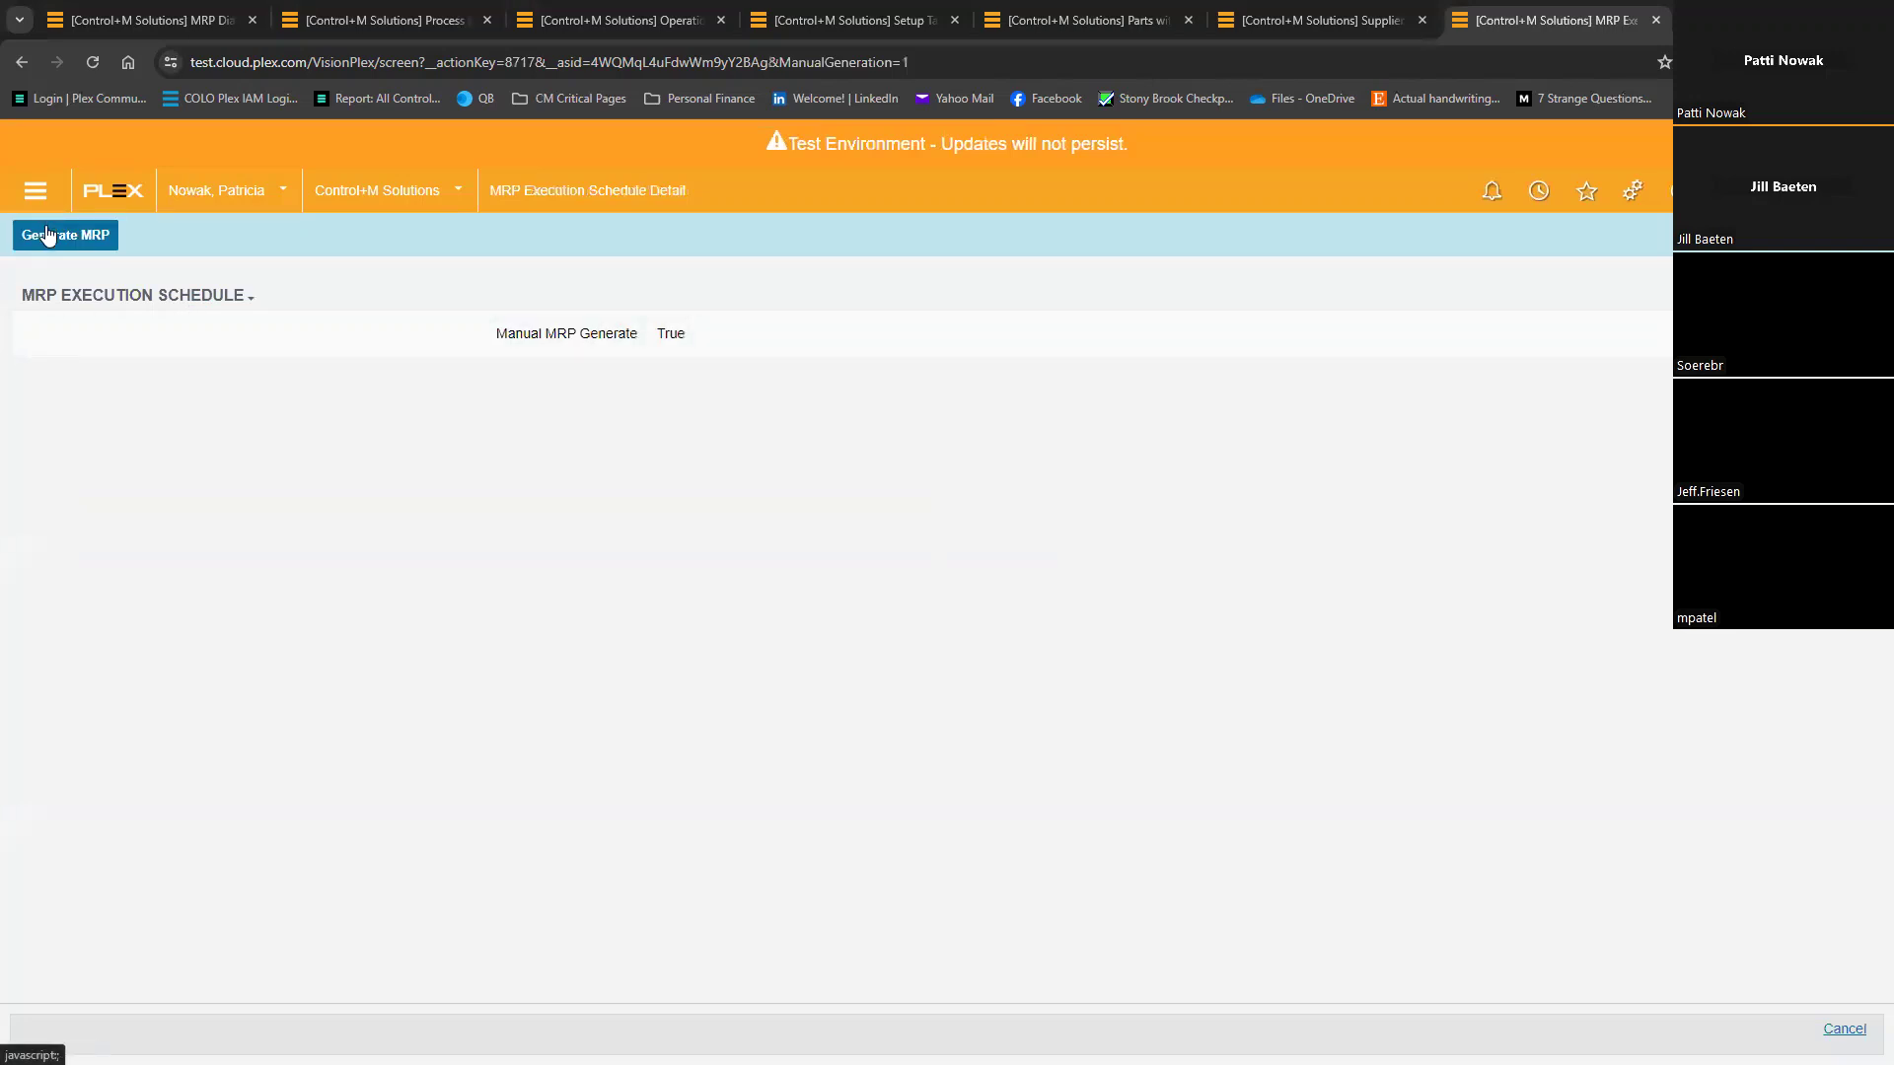
{"action": "left_click", "coordinate": [48, 235]}
{"action": "left_click", "coordinate": [19, 65]}
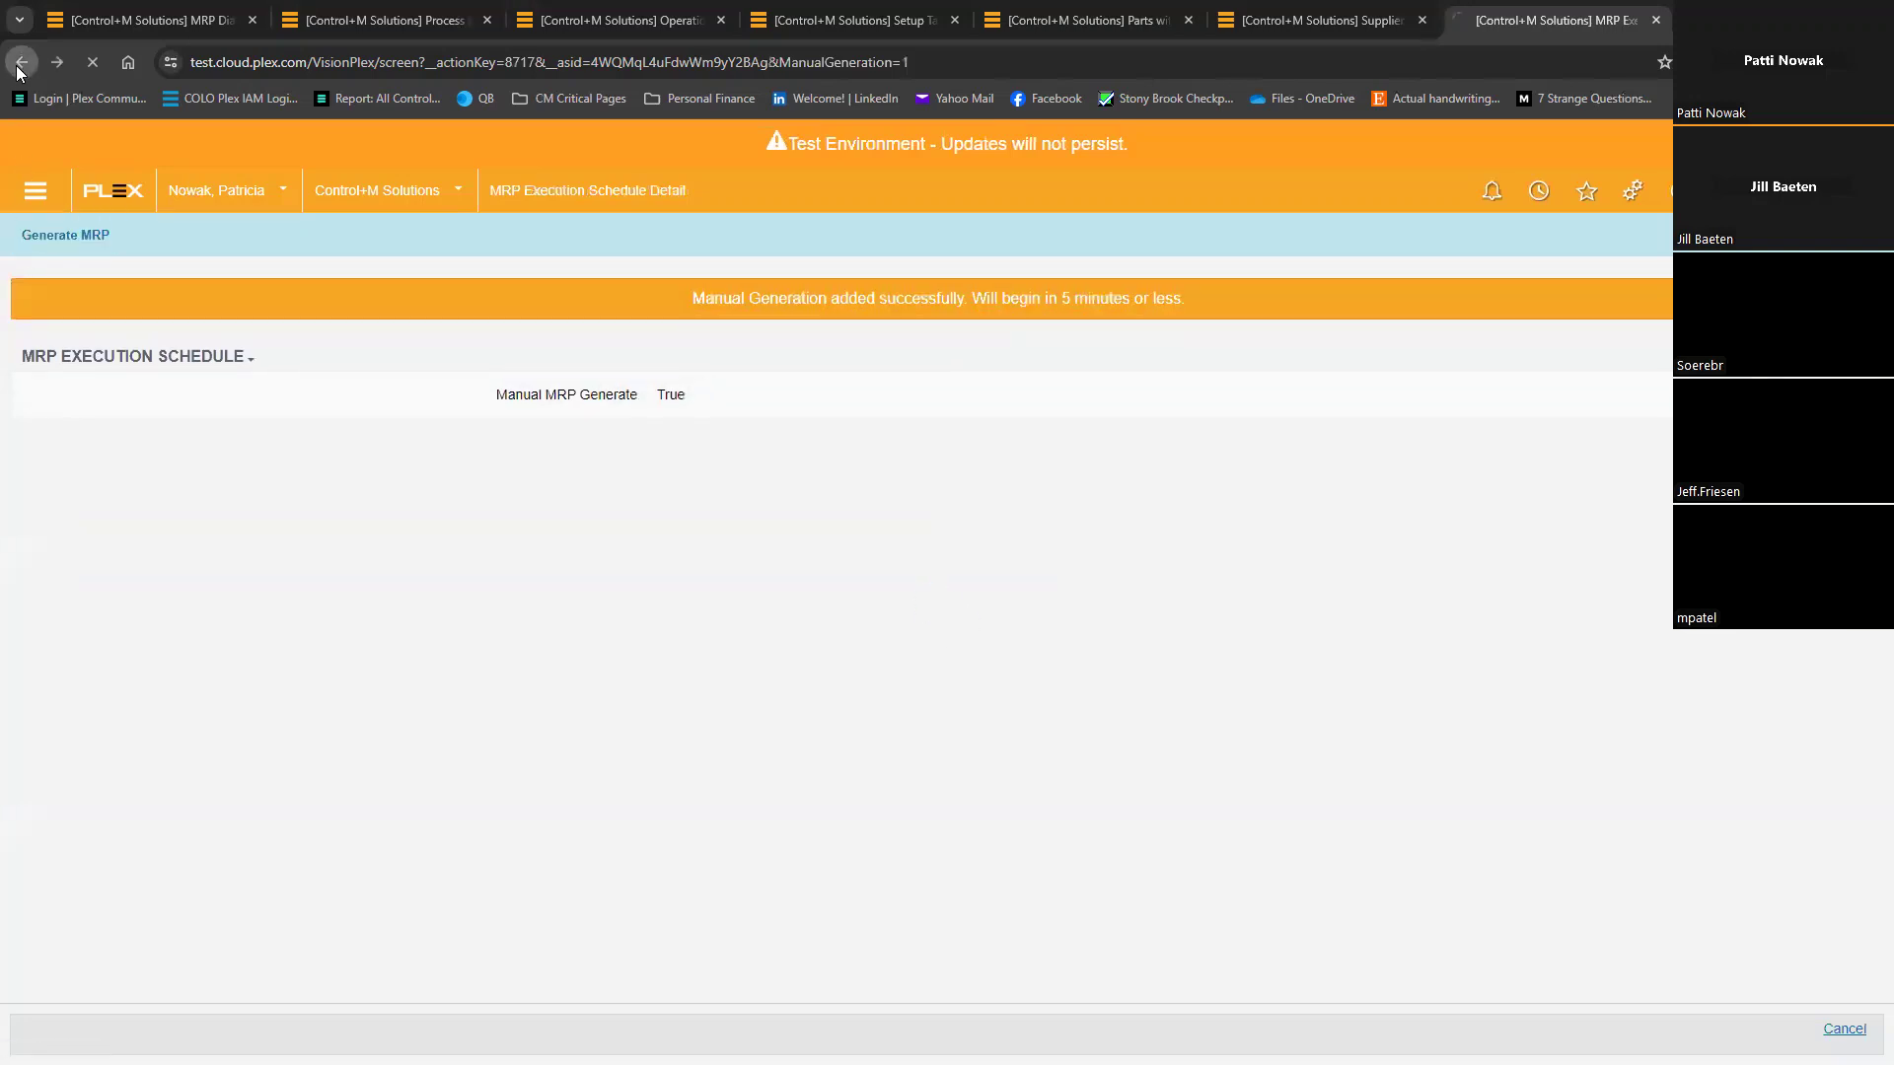
{"action": "left_click", "coordinate": [19, 65]}
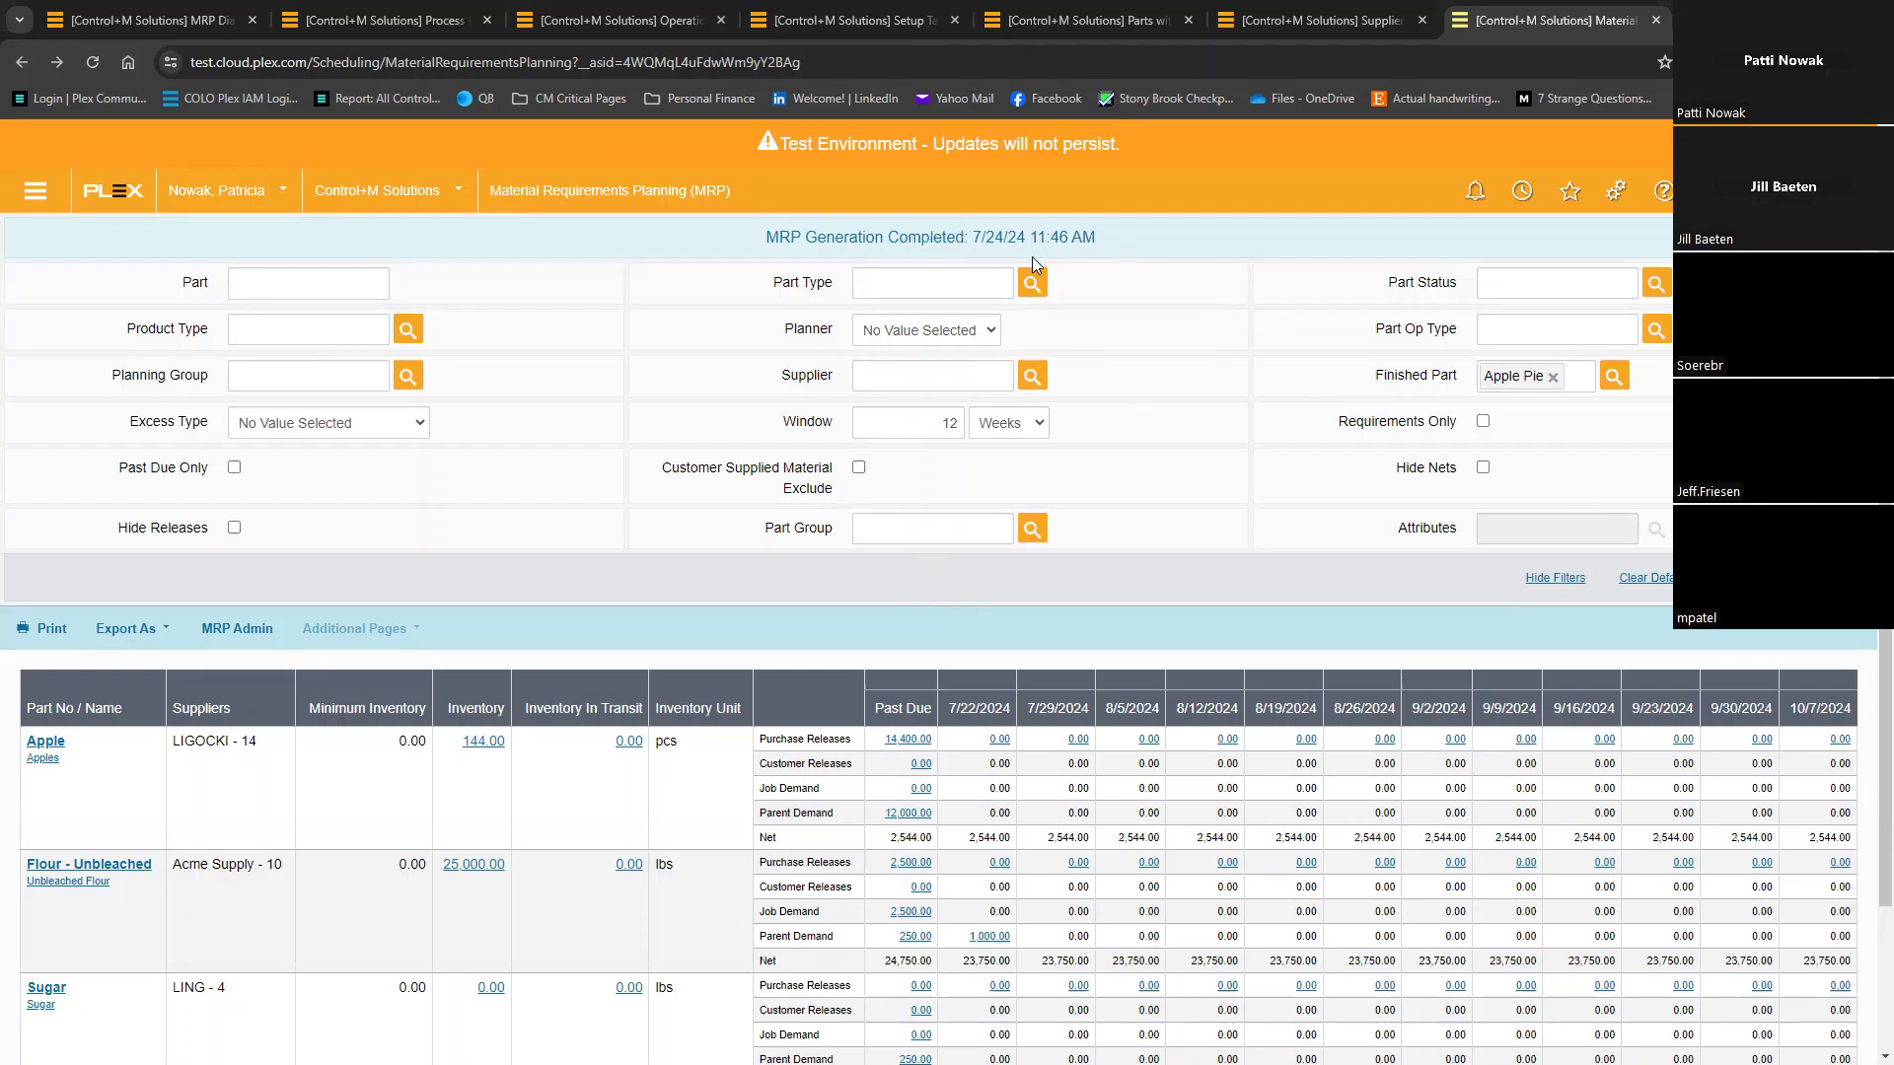
Step: Check the completion time of the latest MRP generation and its entry in the MRP Engine Log
{"action": "left_click_drag", "start_coordinate": [1037, 239], "coordinate": [972, 240]}
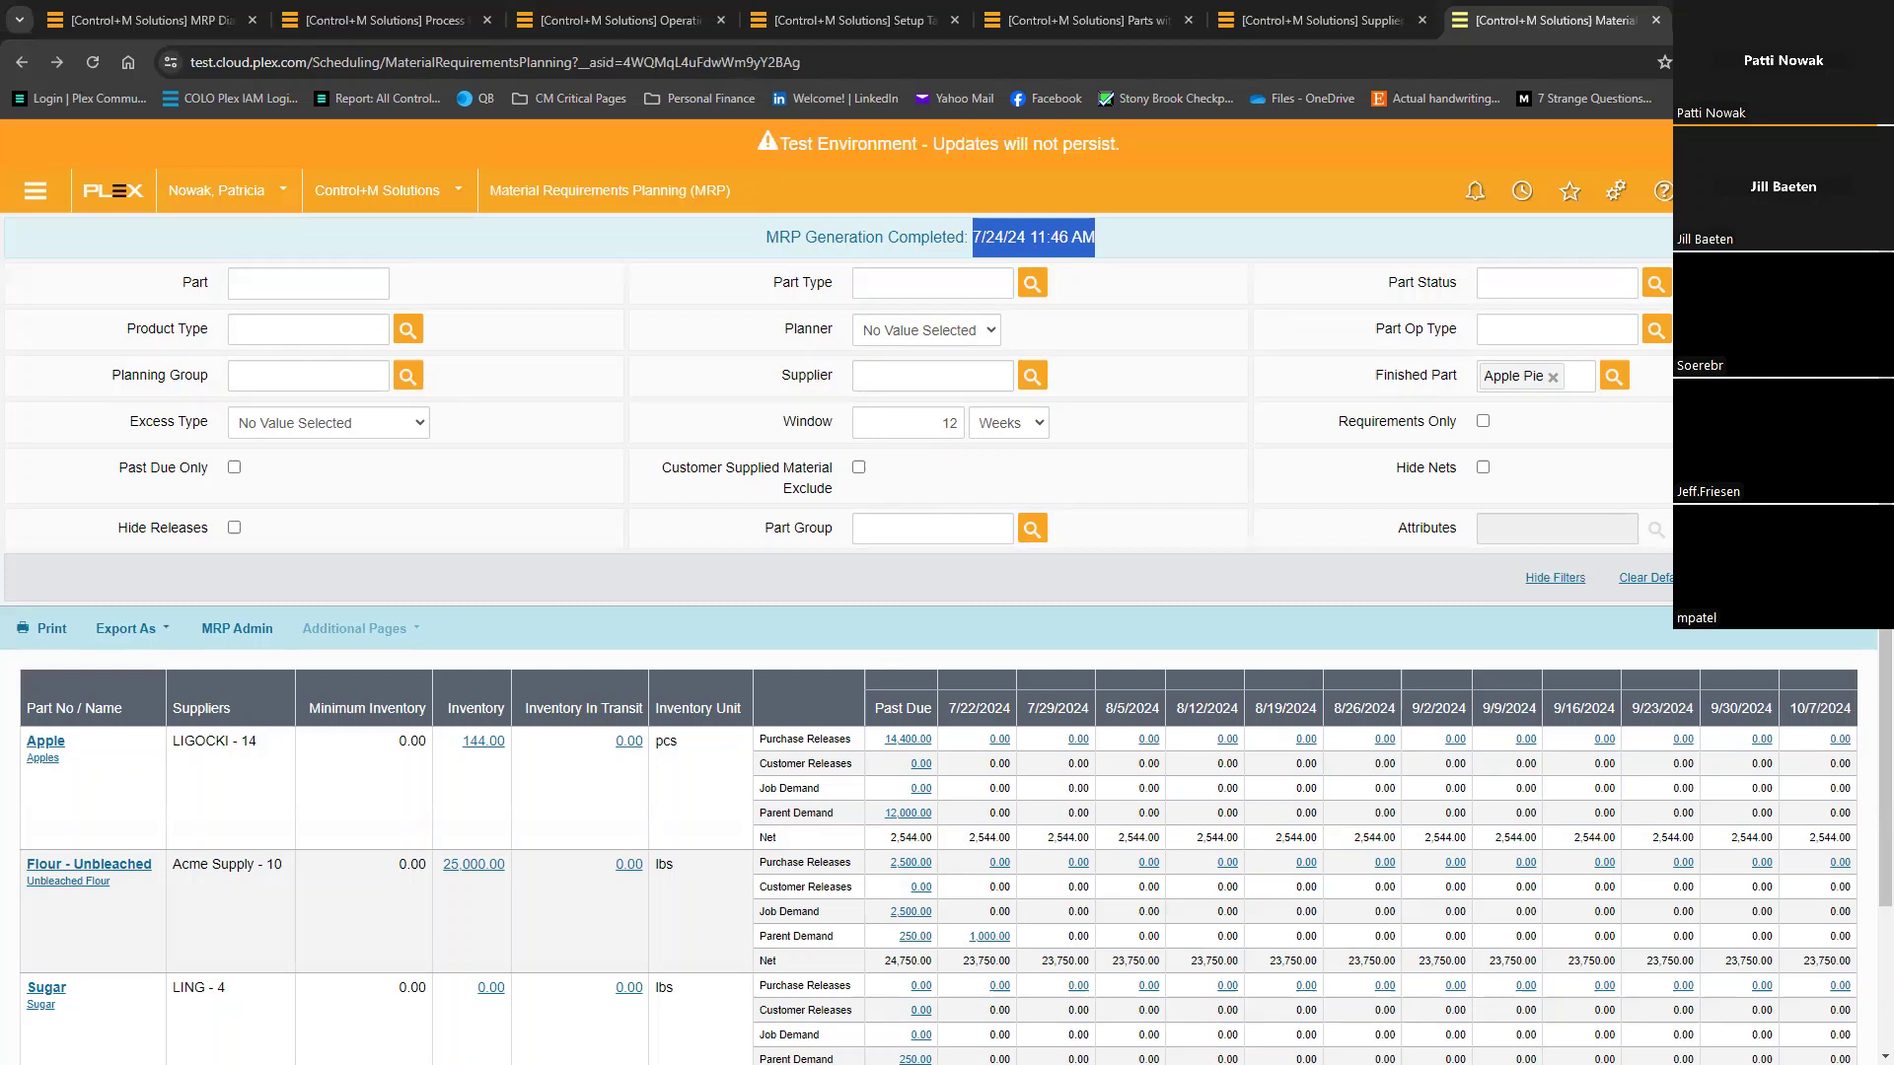
{"action": "left_click", "coordinate": [237, 629]}
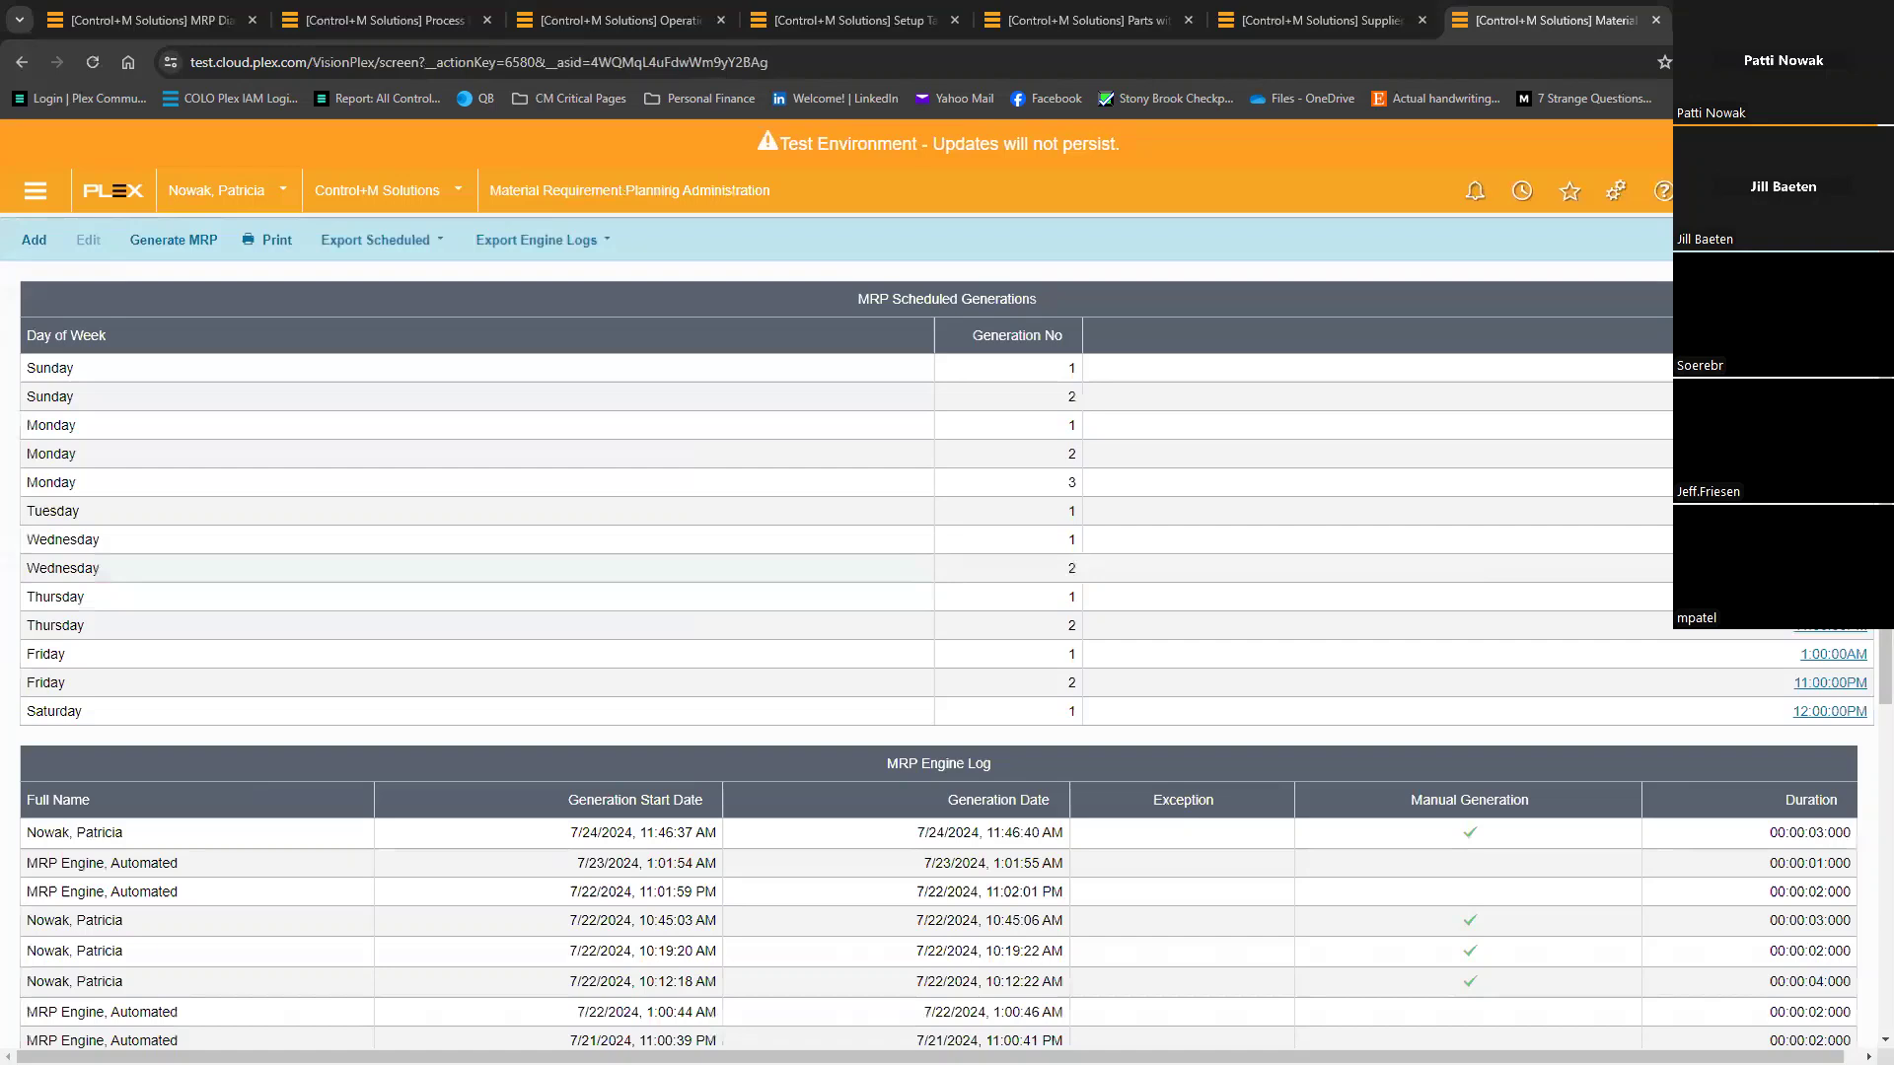
{"action": "left_click", "coordinate": [21, 62]}
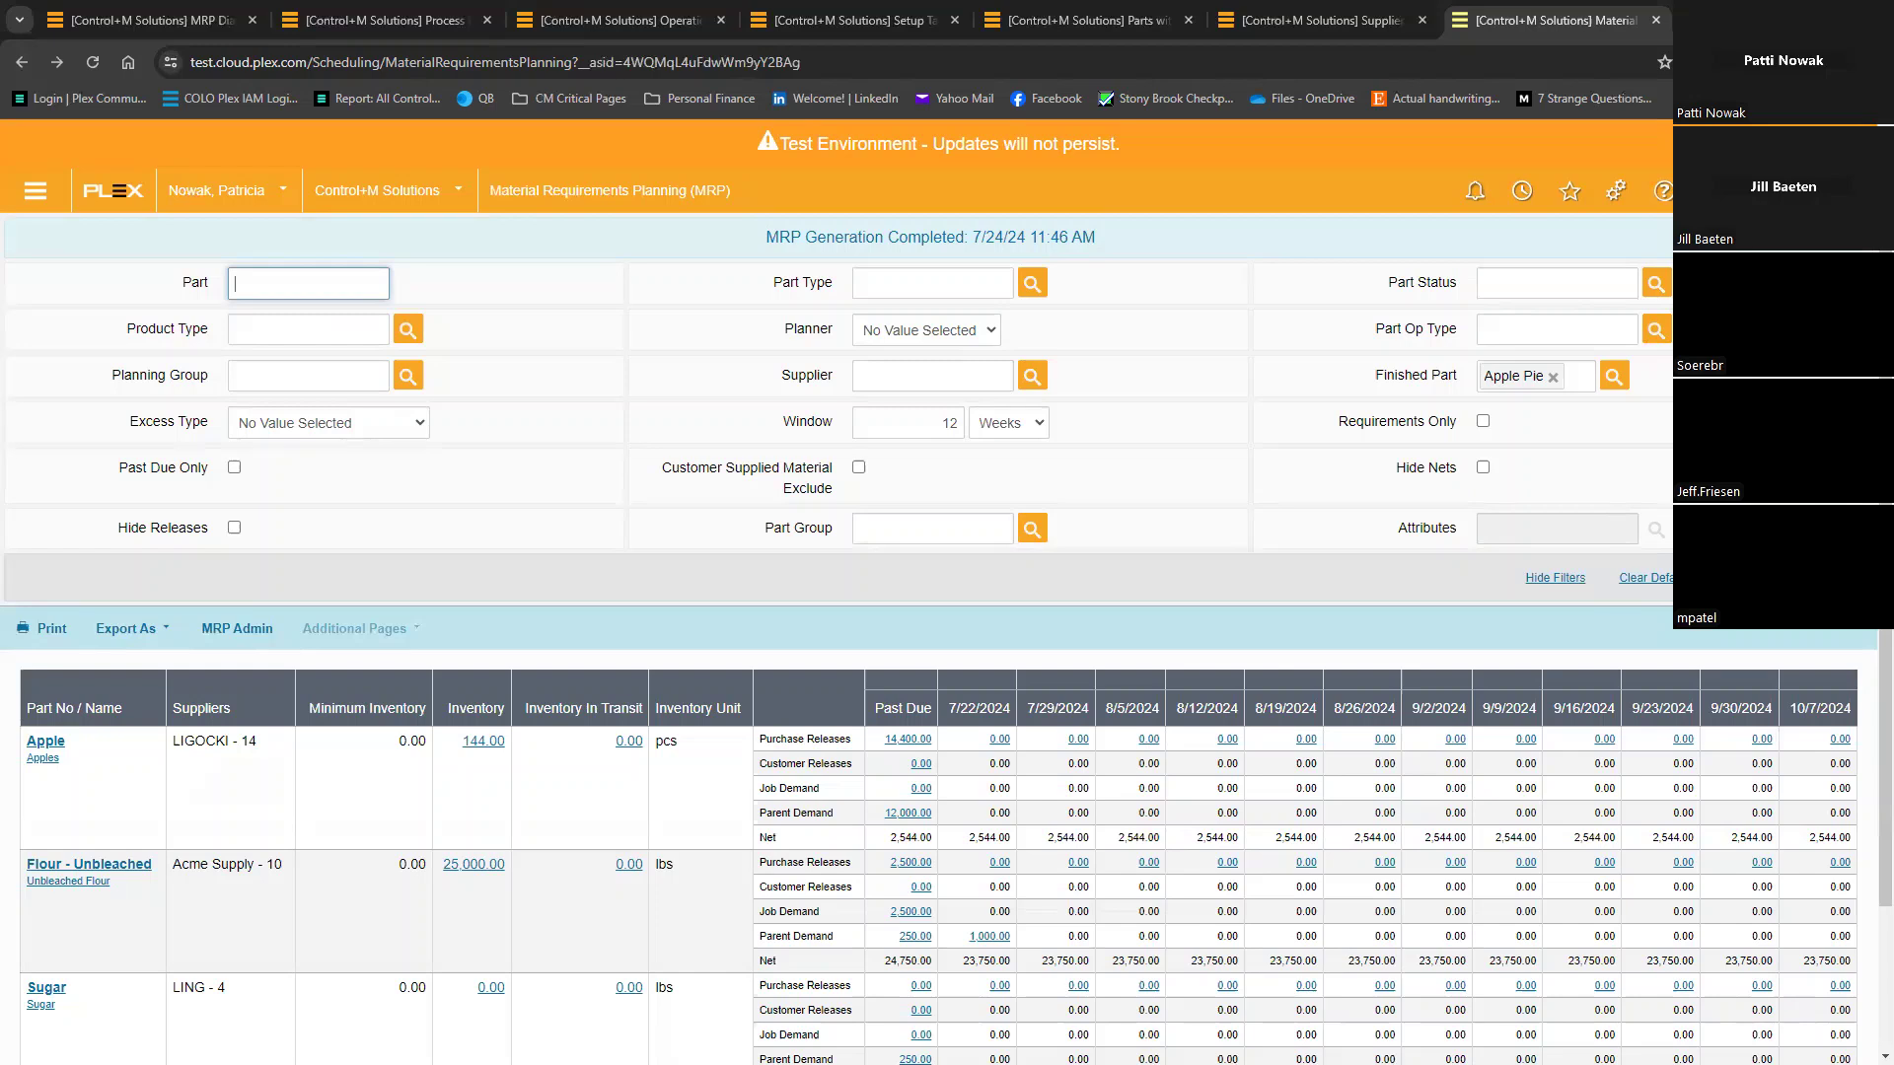
Step: Advance the presentation to the Questions slide and open the Control M Solutions YouTube channel in the browser
{"action": "key", "text": "alt+Tab"}
{"action": "key", "text": "Right"}
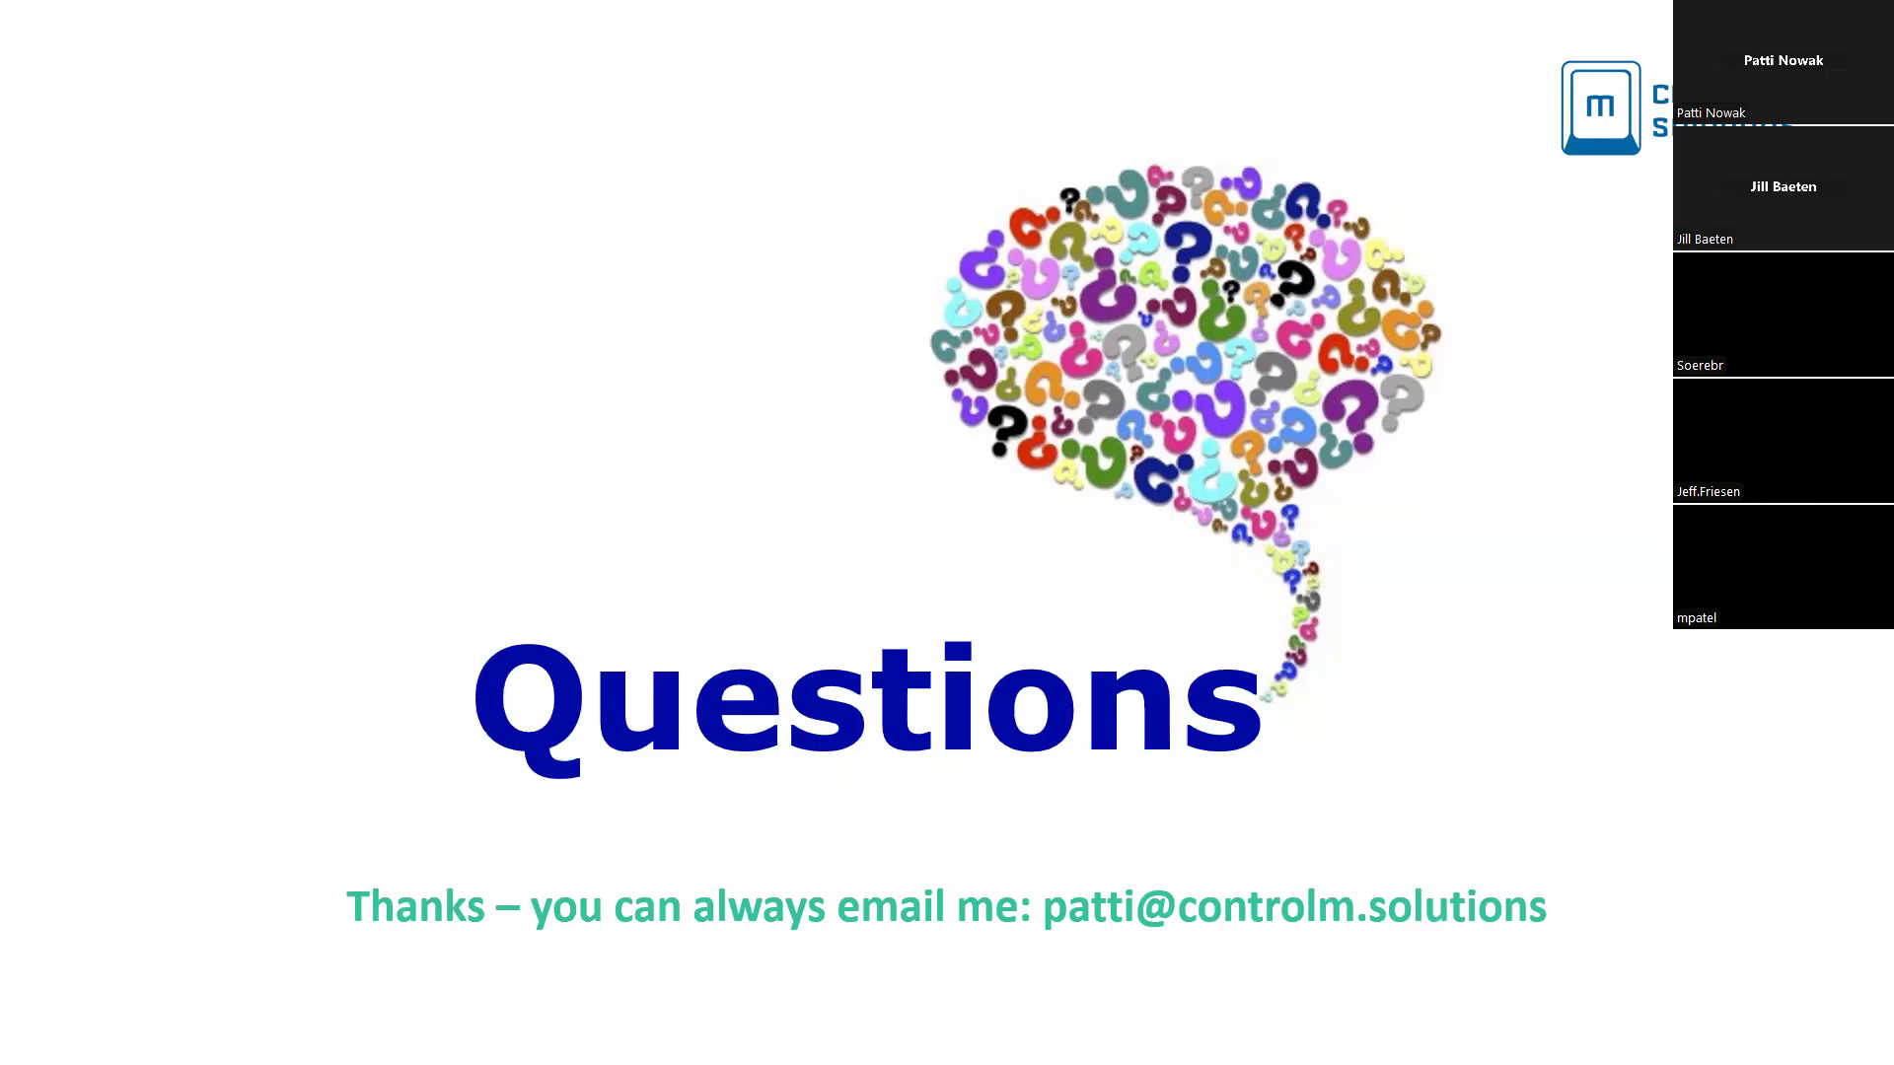
{"action": "key", "text": "alt+Tab"}
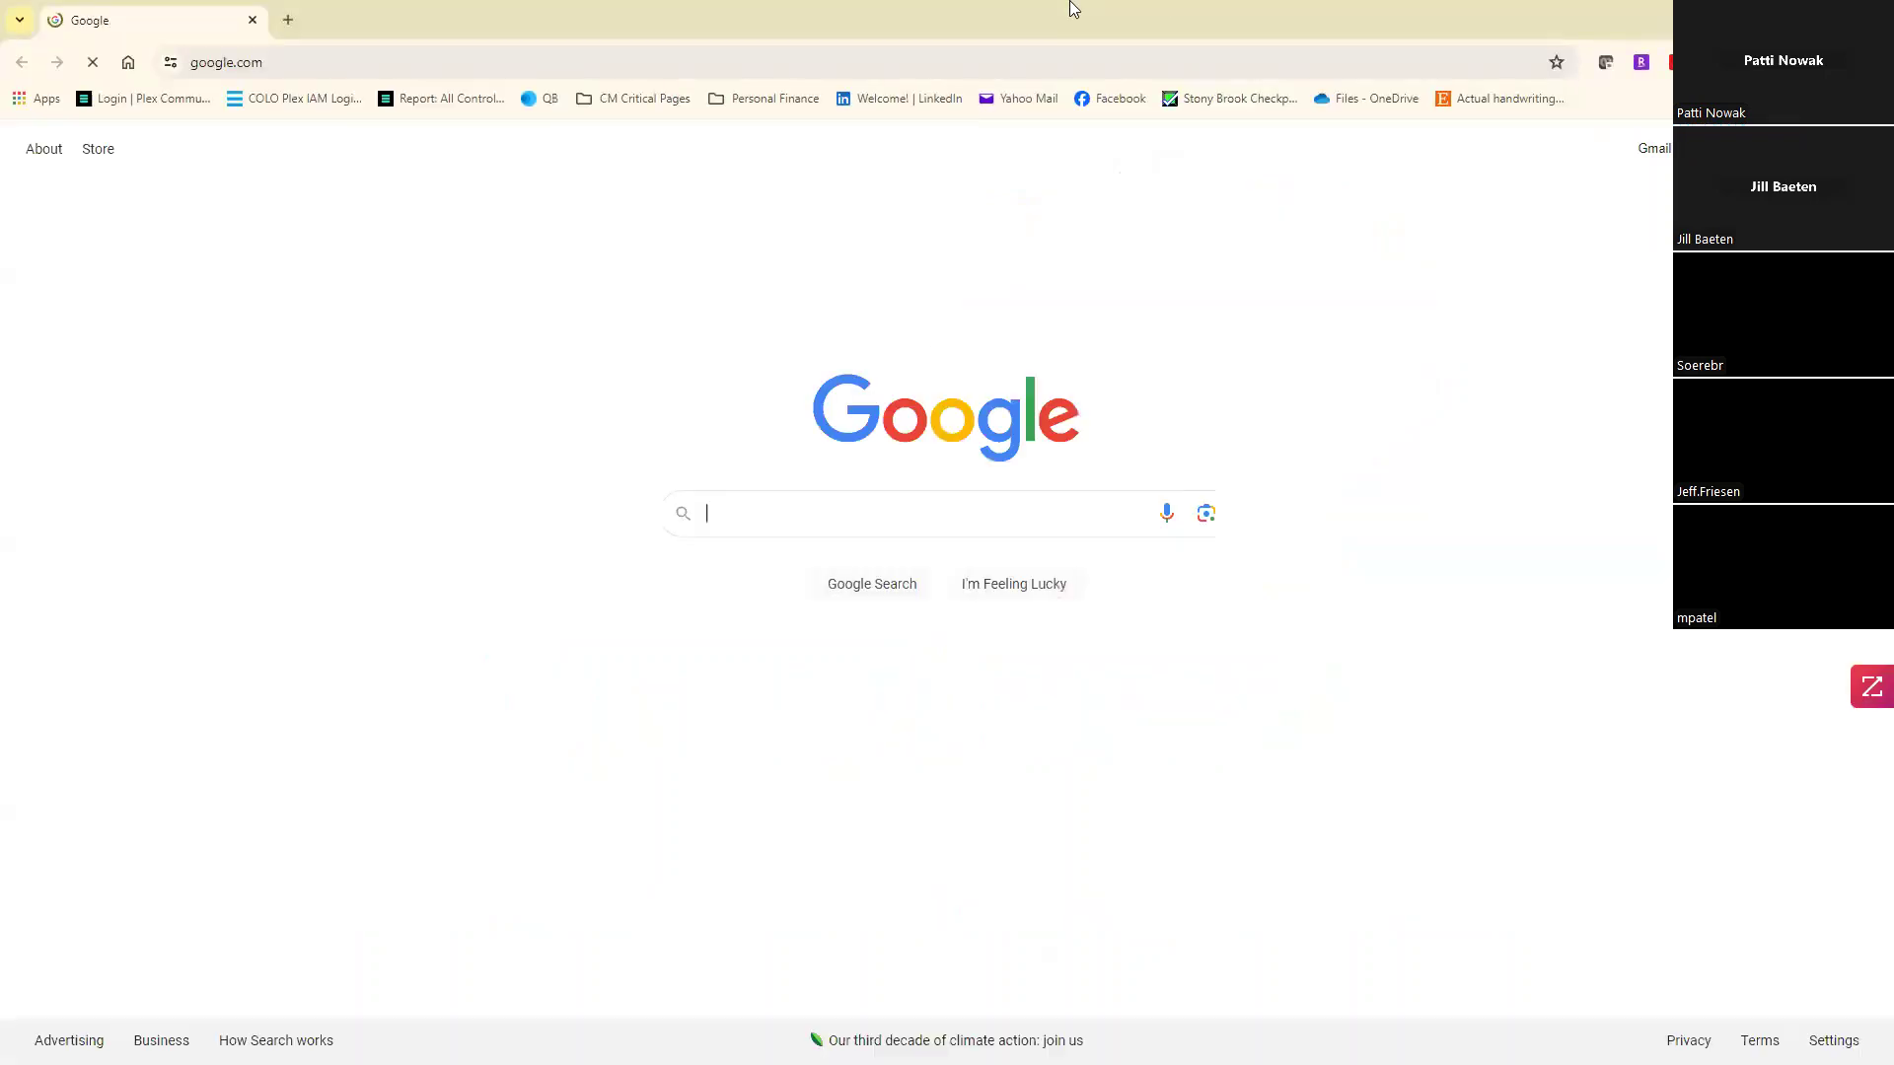
{"action": "left_click", "coordinate": [924, 56]}
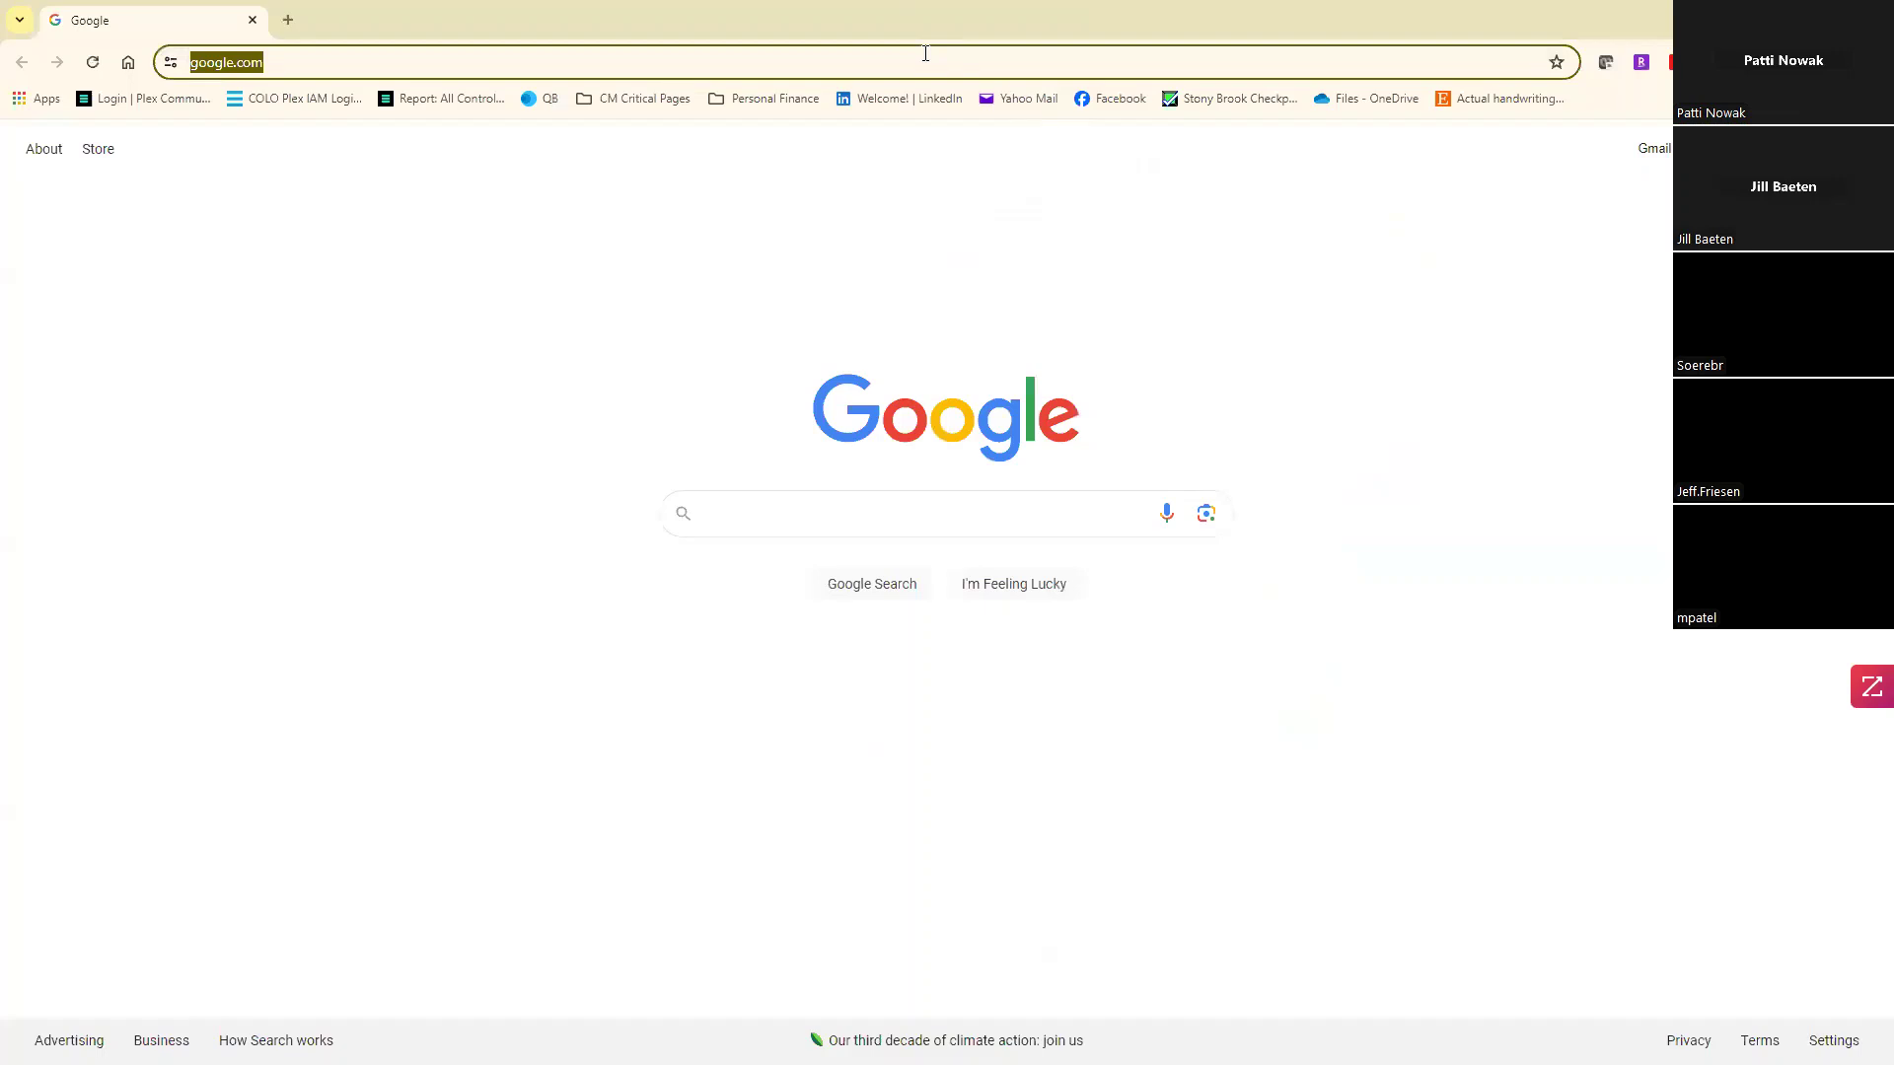
{"action": "type", "text": "youtube.com/channel/UCAnOqxm97G_eCnTfxVyCnRg"}
{"action": "key", "text": "Return"}
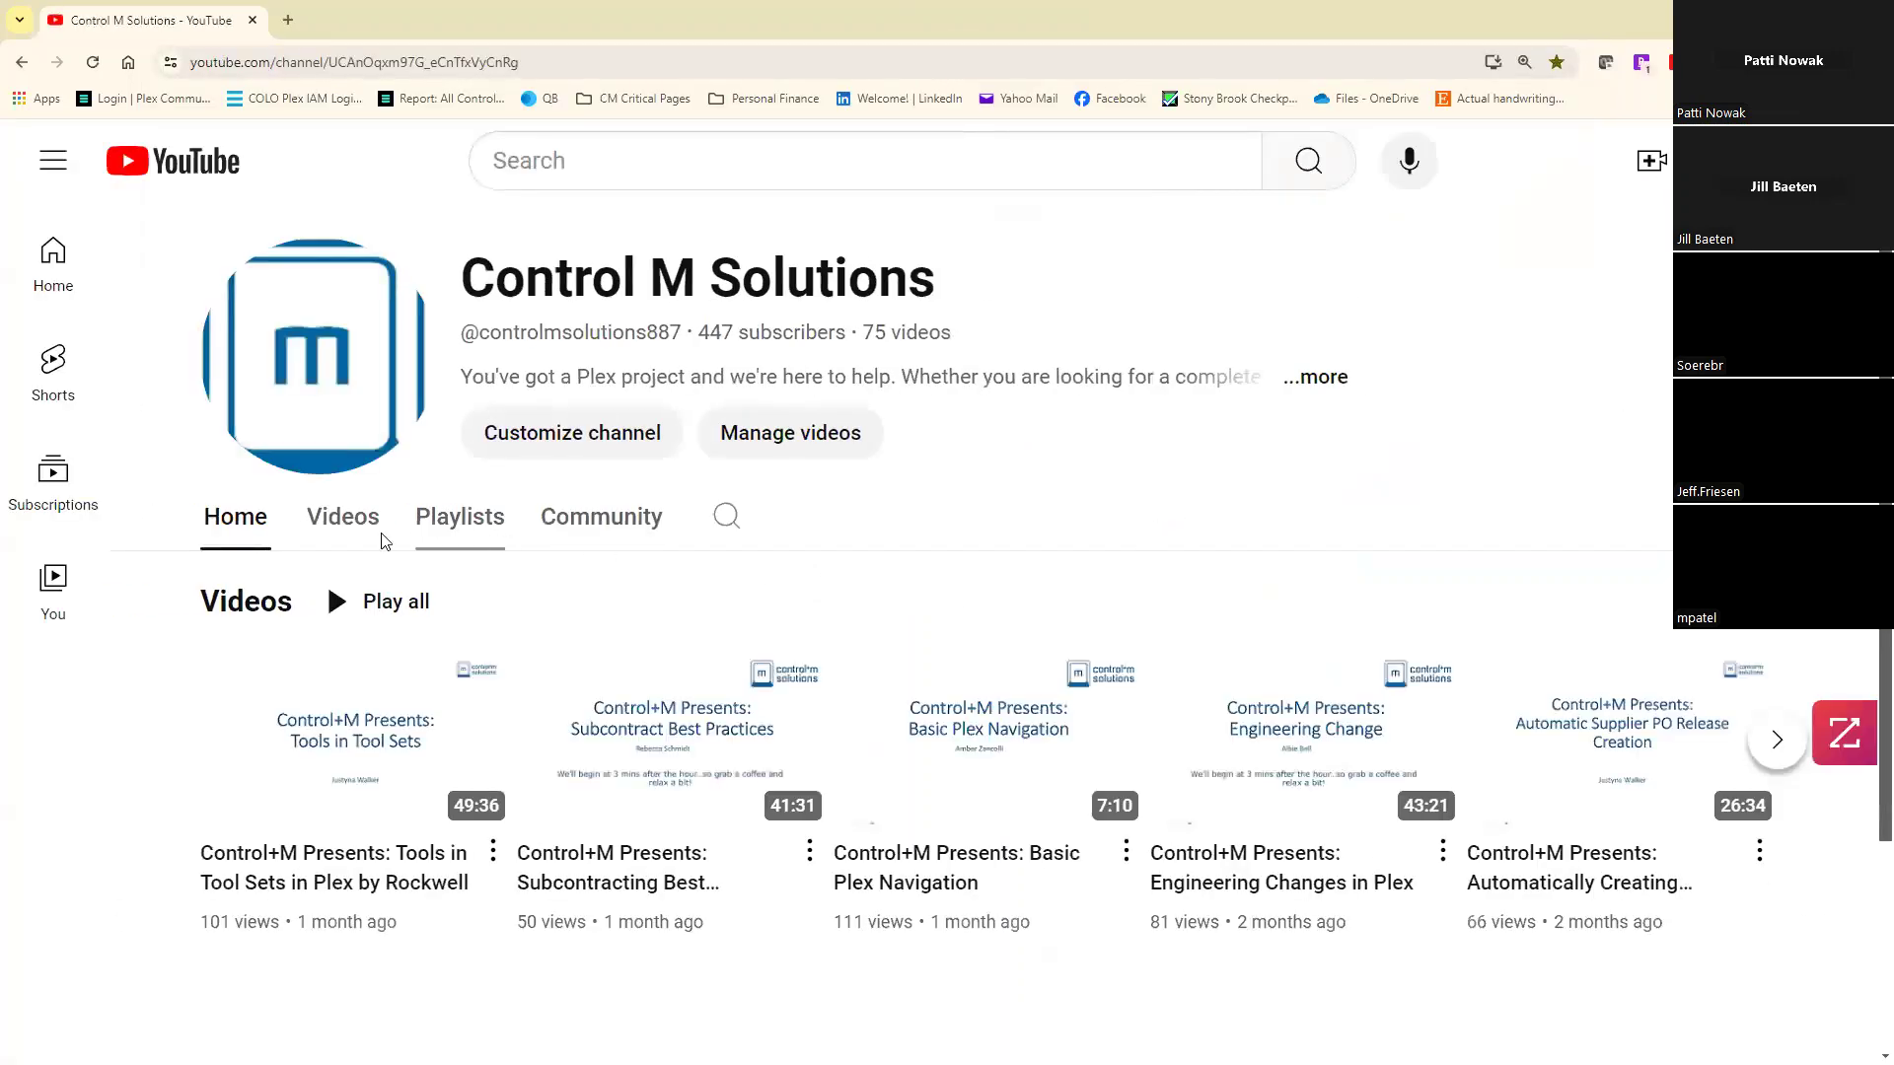
Step: Browse the channel's playlists and look through the videos in the full Scheduling playlist
{"action": "left_click", "coordinate": [437, 530]}
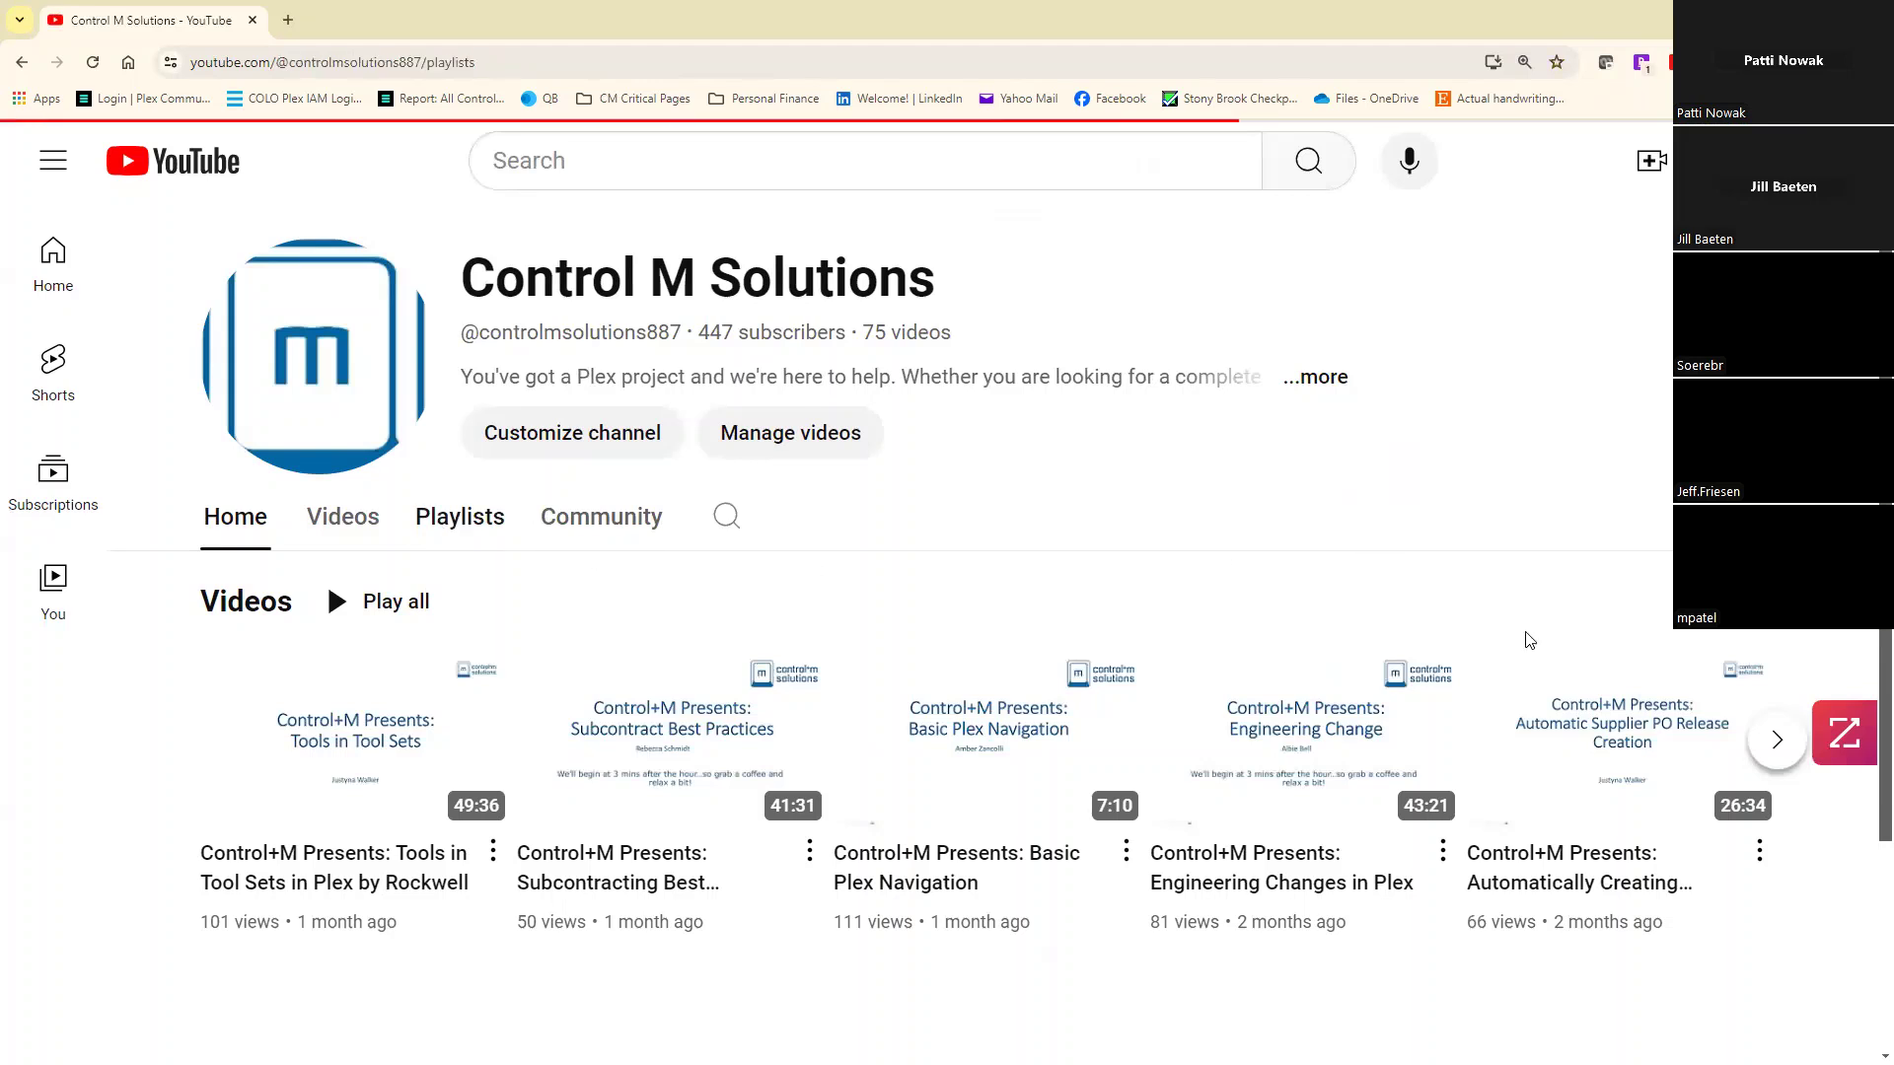
{"action": "scroll", "coordinate": [1134, 710], "scroll_direction": "down", "scroll_amount": 4}
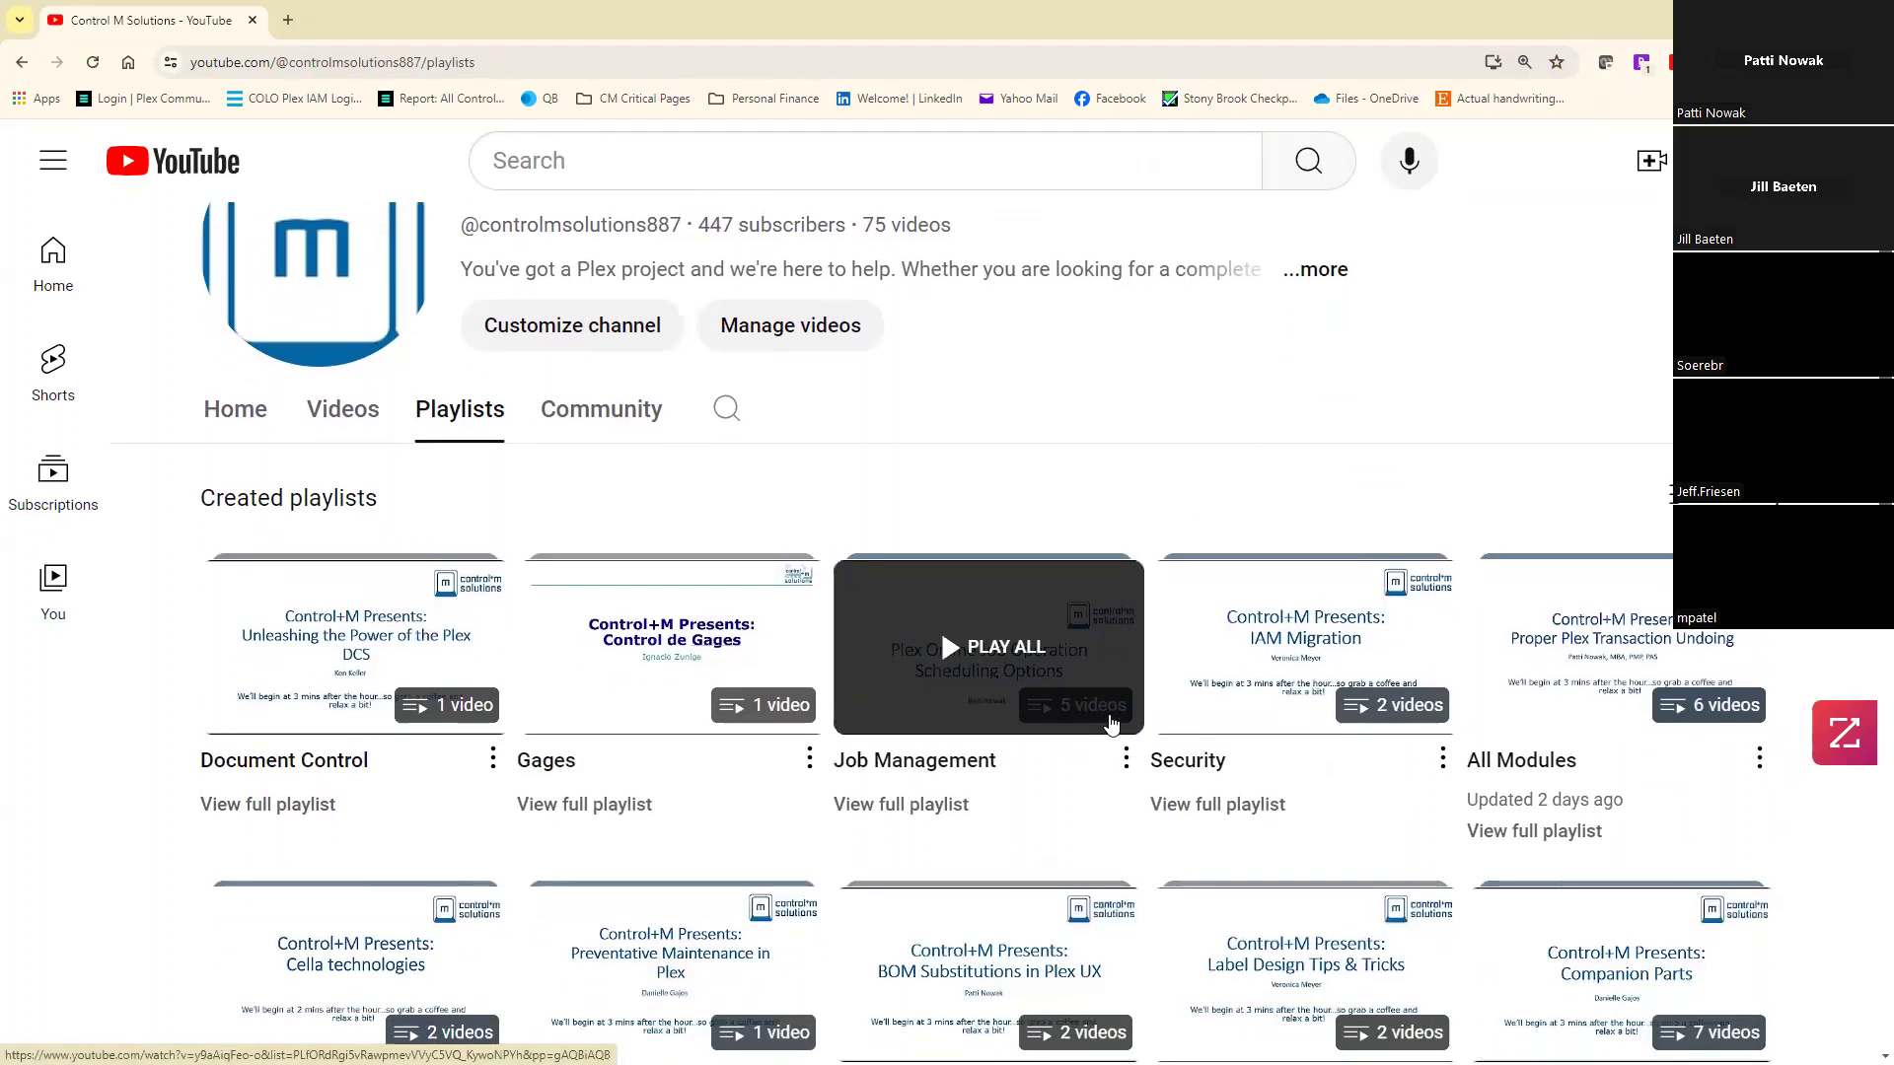
{"action": "scroll", "coordinate": [1447, 702], "scroll_direction": "down", "scroll_amount": 5}
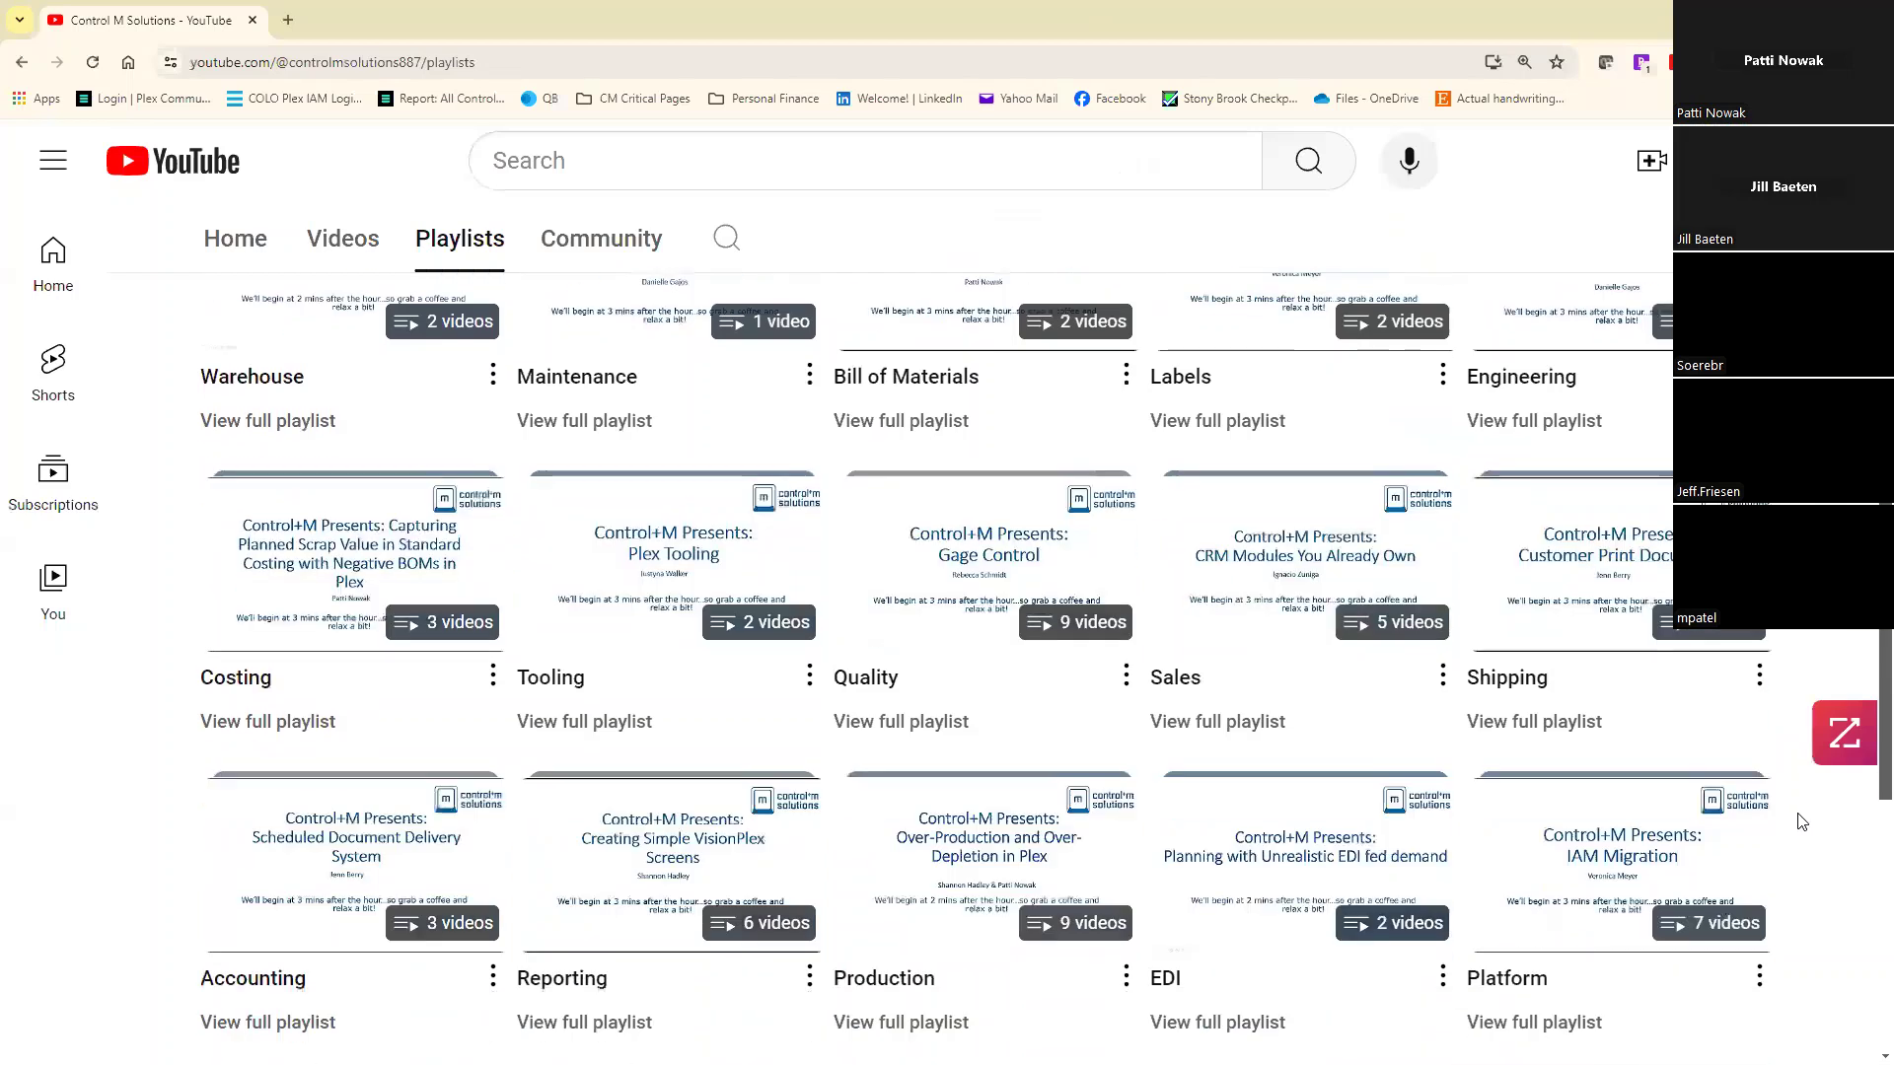
{"action": "scroll", "coordinate": [1800, 808], "scroll_direction": "down", "scroll_amount": 4}
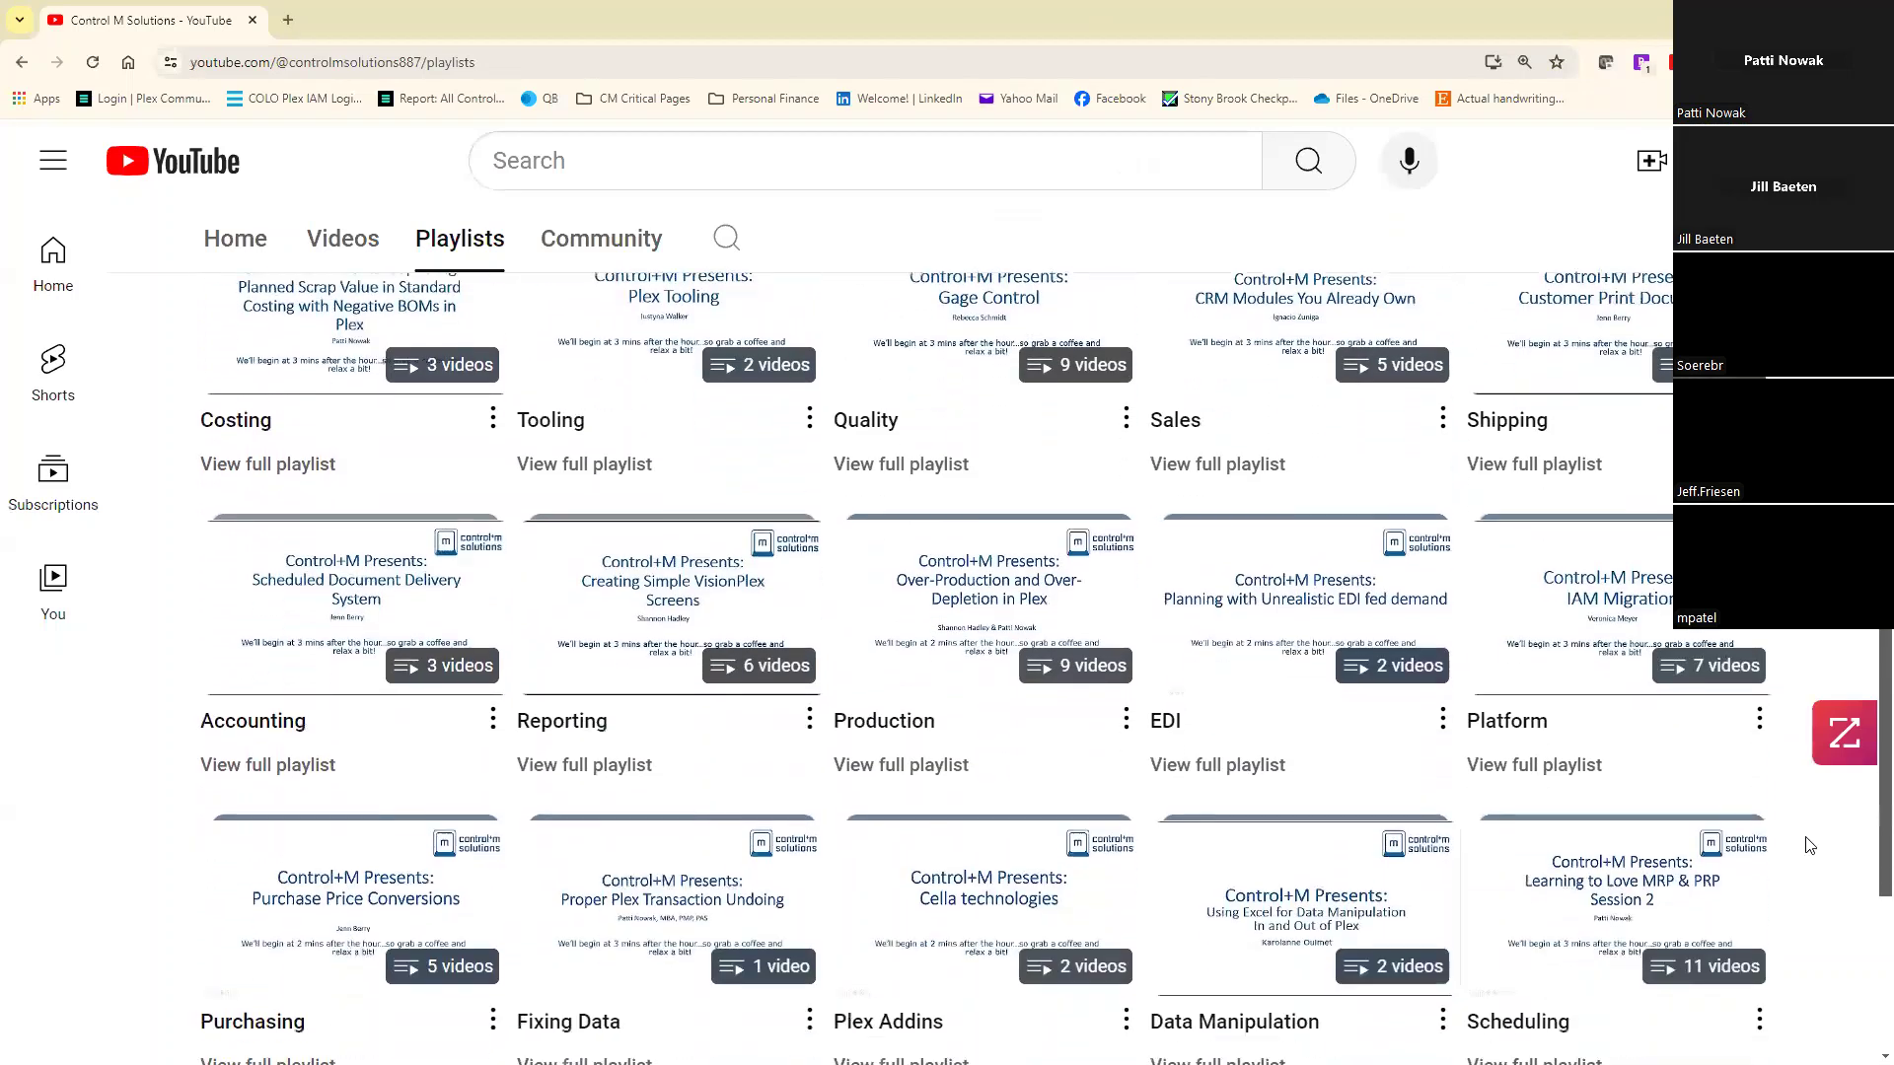
{"action": "scroll", "coordinate": [1807, 849], "scroll_direction": "down", "scroll_amount": 1}
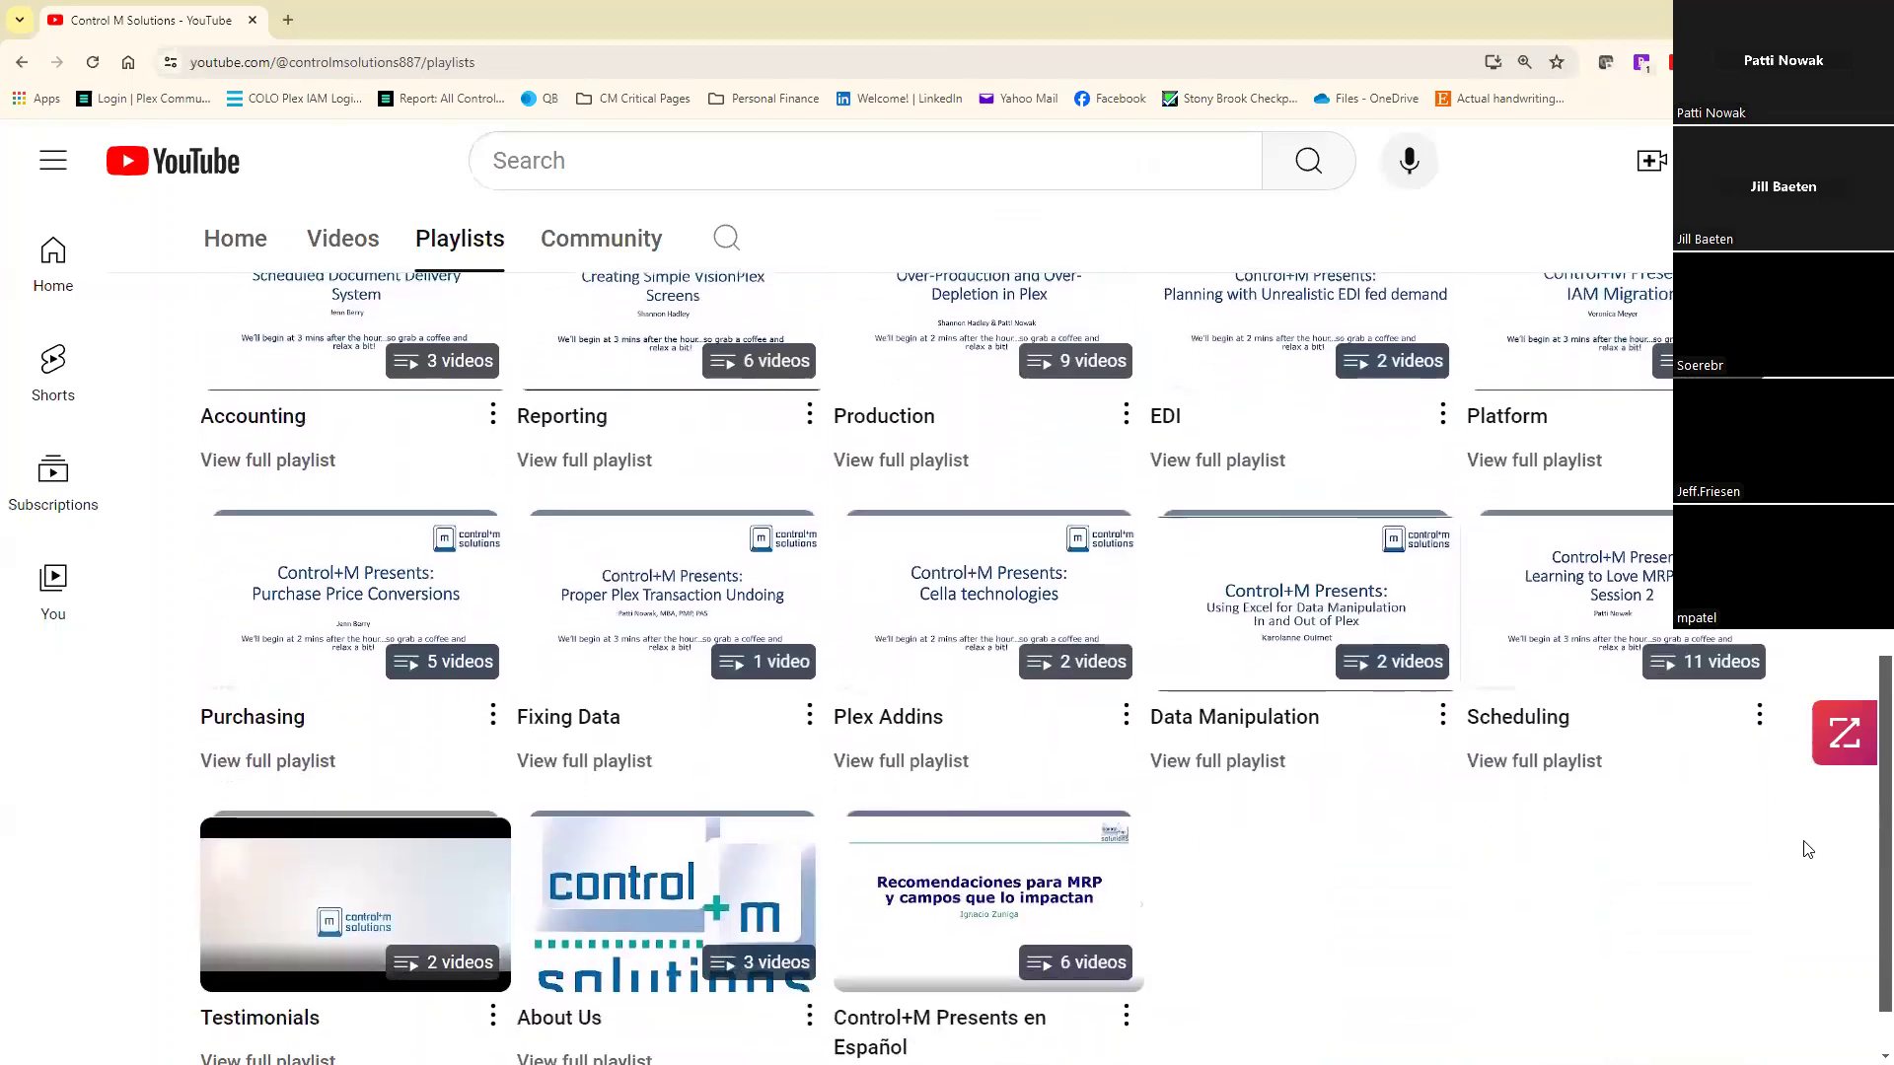
{"action": "left_click", "coordinate": [1552, 767]}
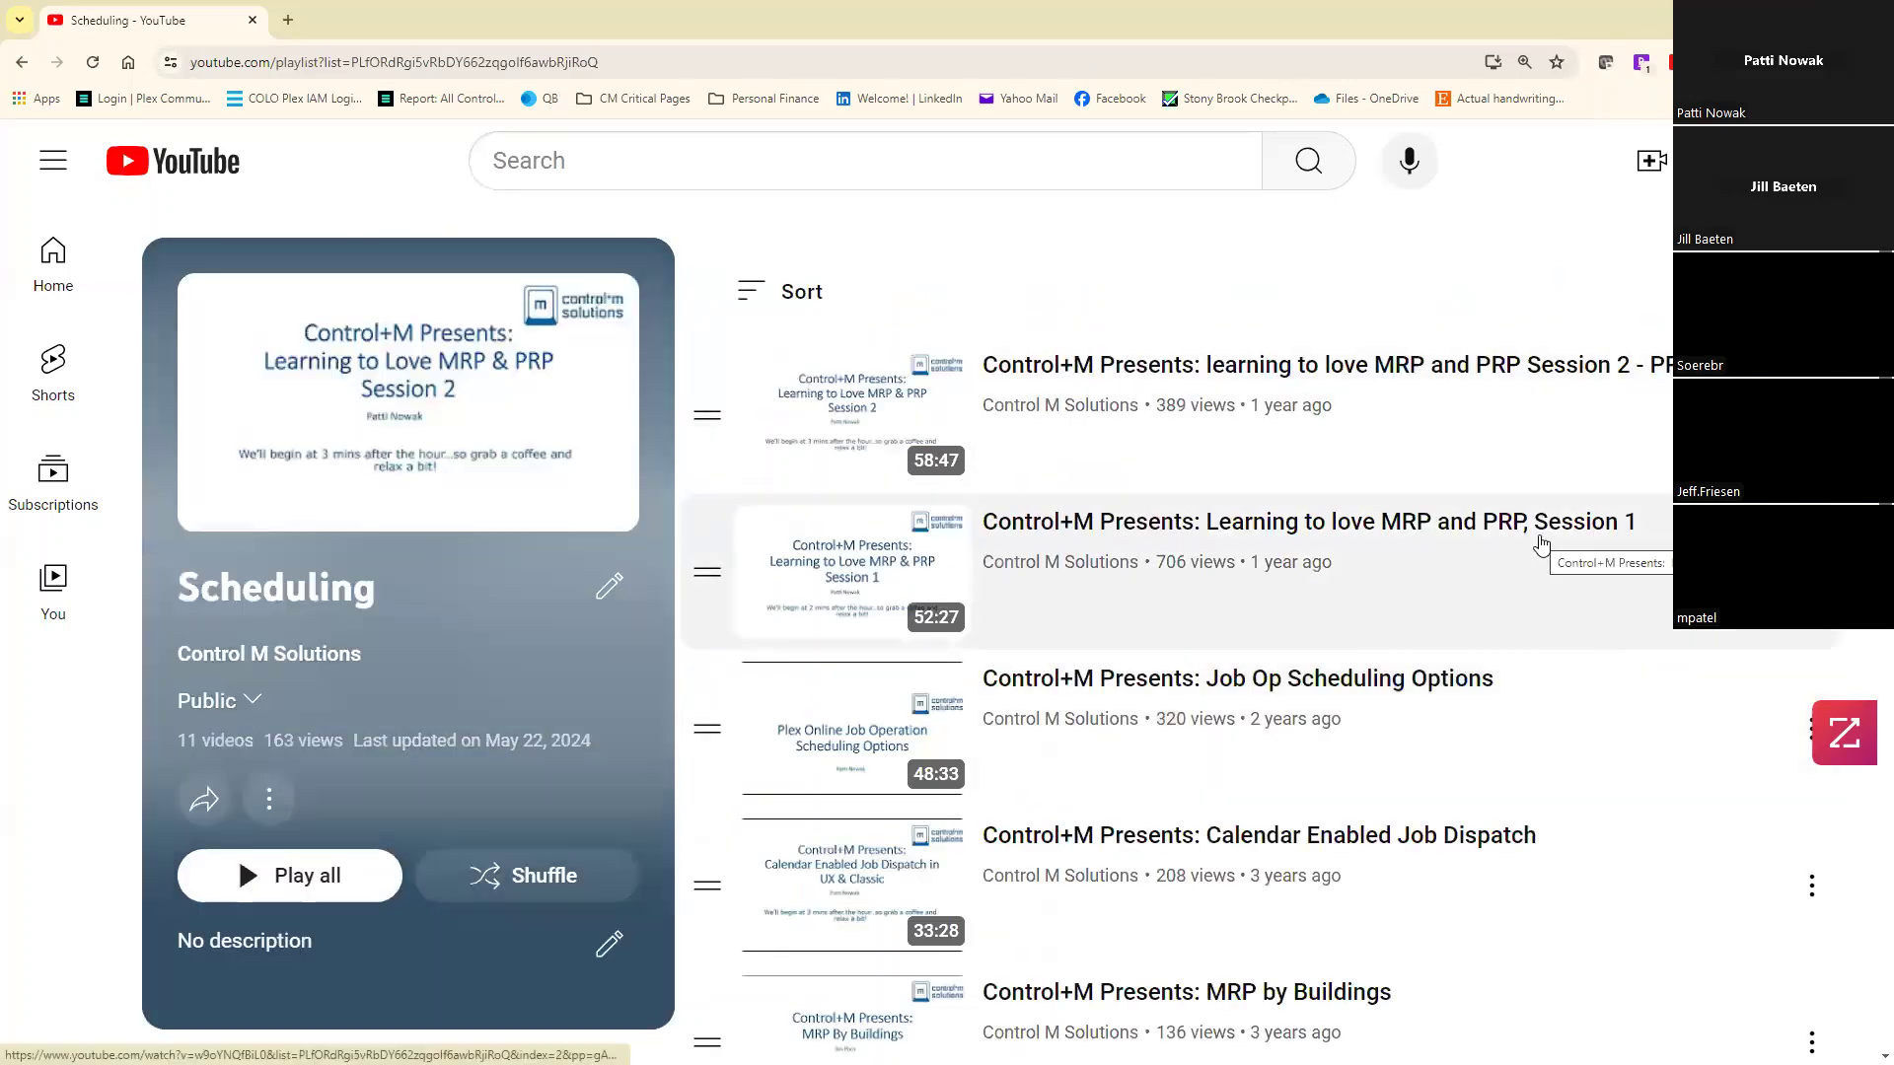
{"action": "scroll", "coordinate": [1578, 617], "scroll_direction": "down", "scroll_amount": 1}
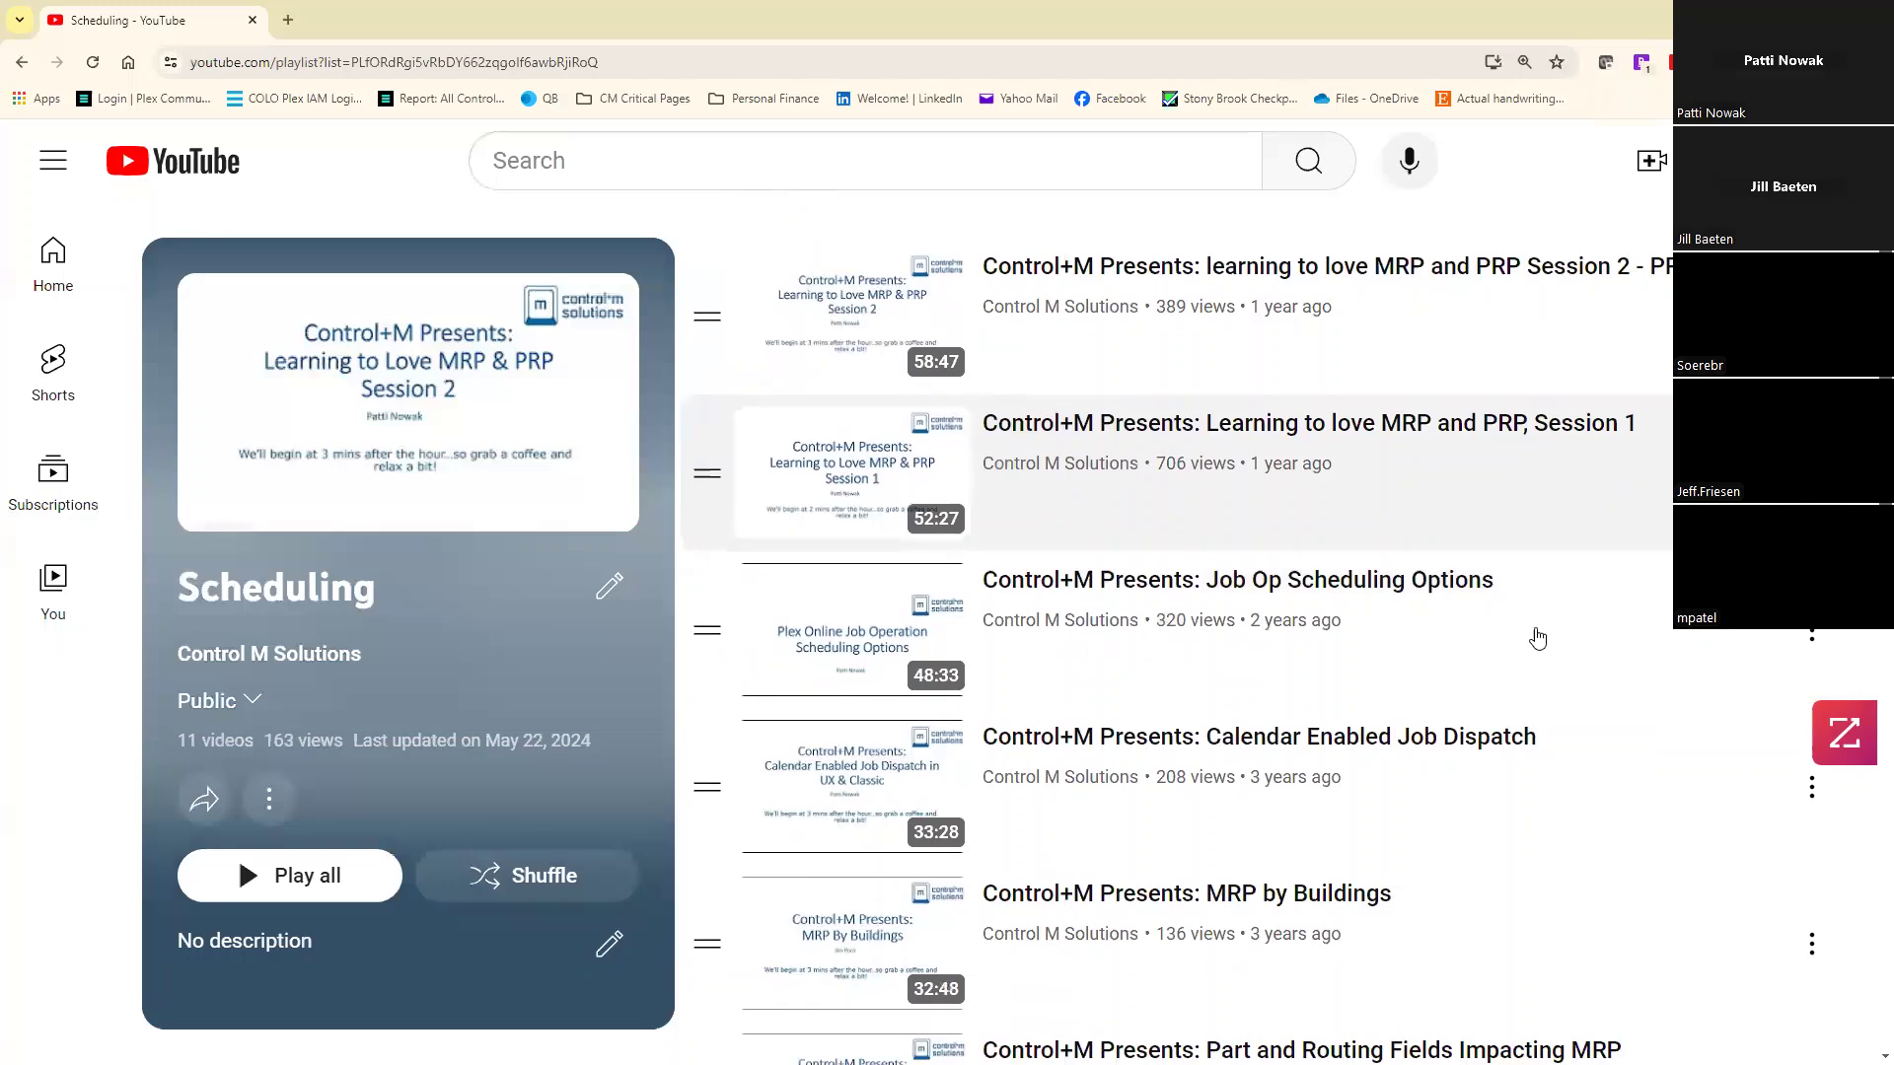